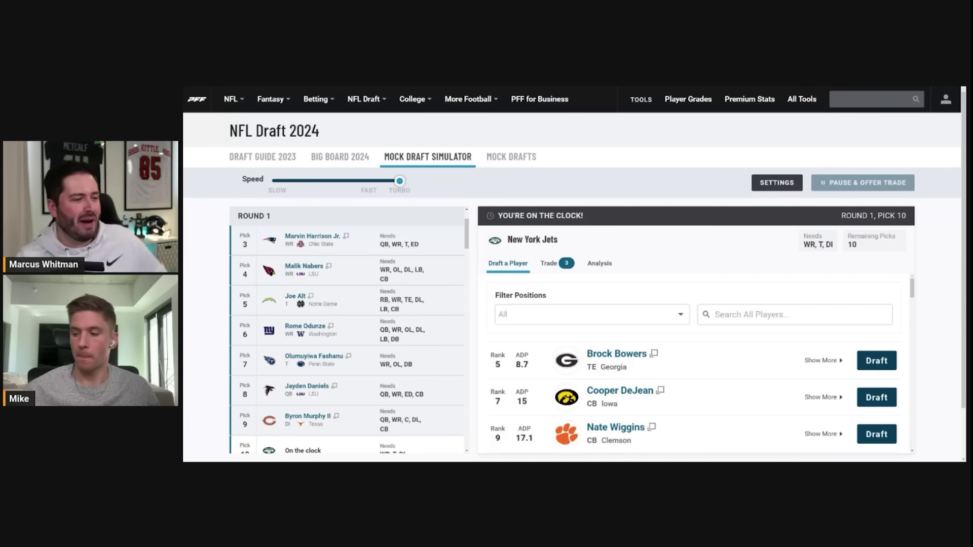
# Step: Review the Round 1 picks and team needs leading up to the New York Jets' pick 10
pyautogui.scroll(-2, 326, 360)
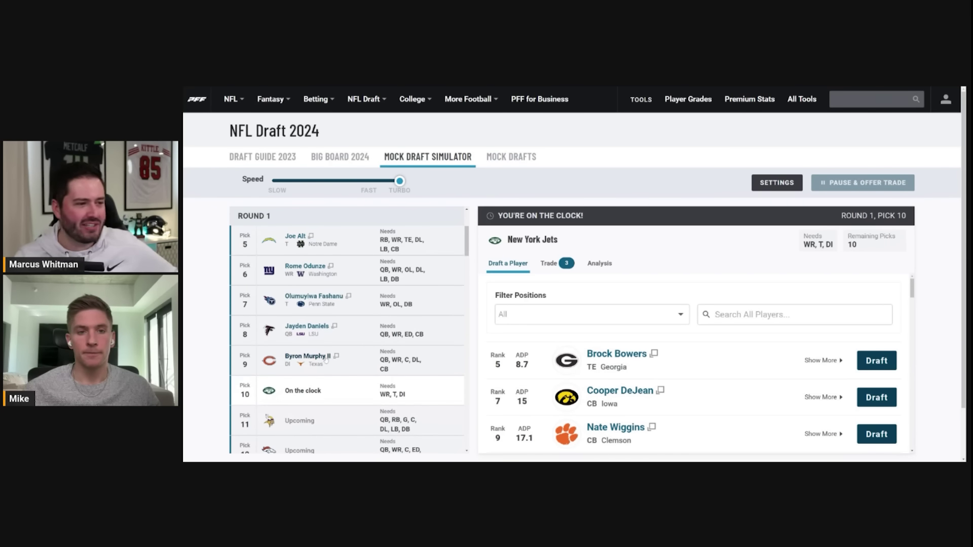
pyautogui.scroll(2, 318, 378)
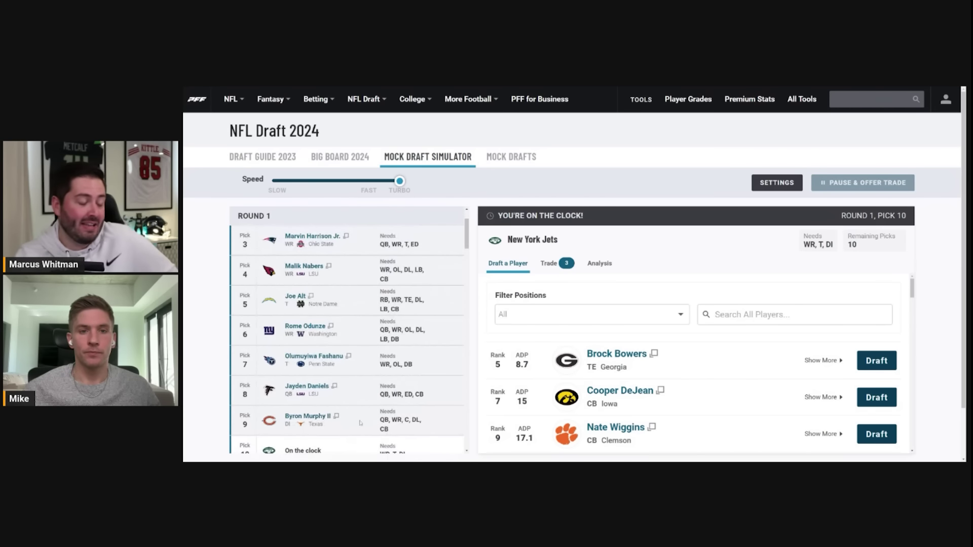
pyautogui.scroll(-1, 355, 395)
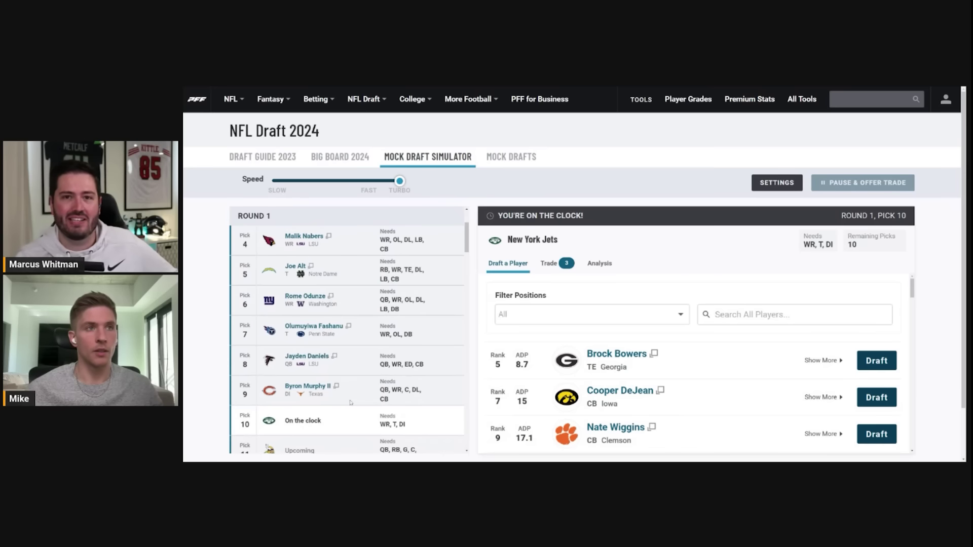
pyautogui.scroll(2, 352, 399)
pyautogui.scroll(-2, 358, 396)
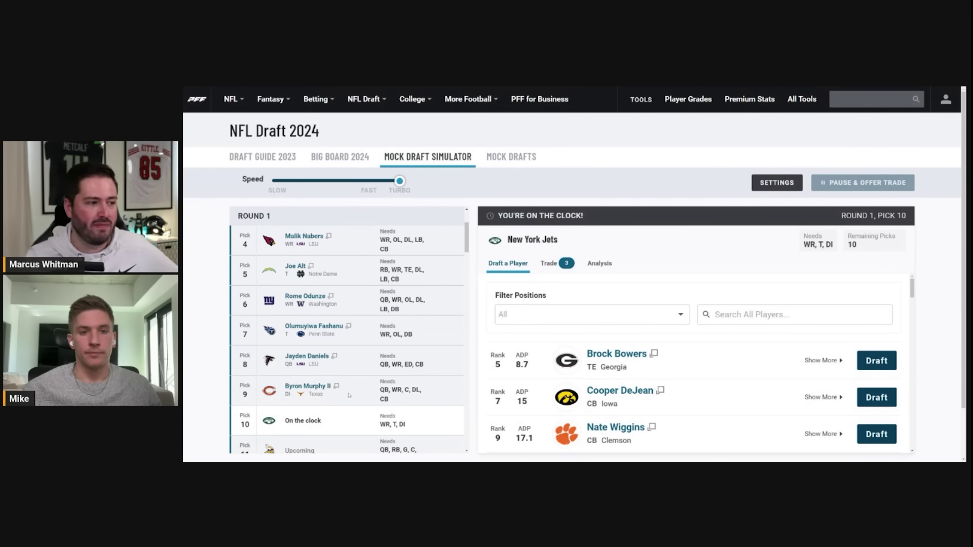
pyautogui.scroll(-2, 351, 396)
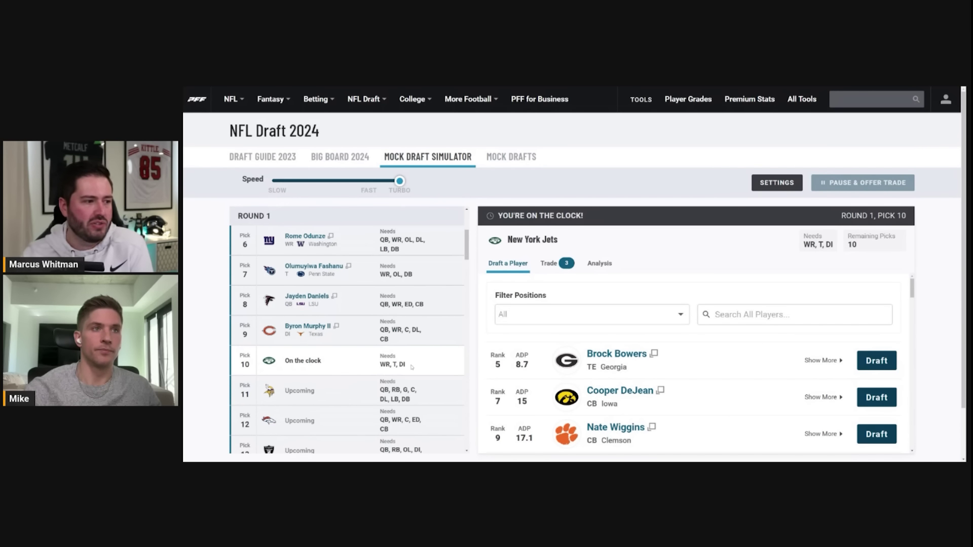
pyautogui.scroll(-1, 640, 369)
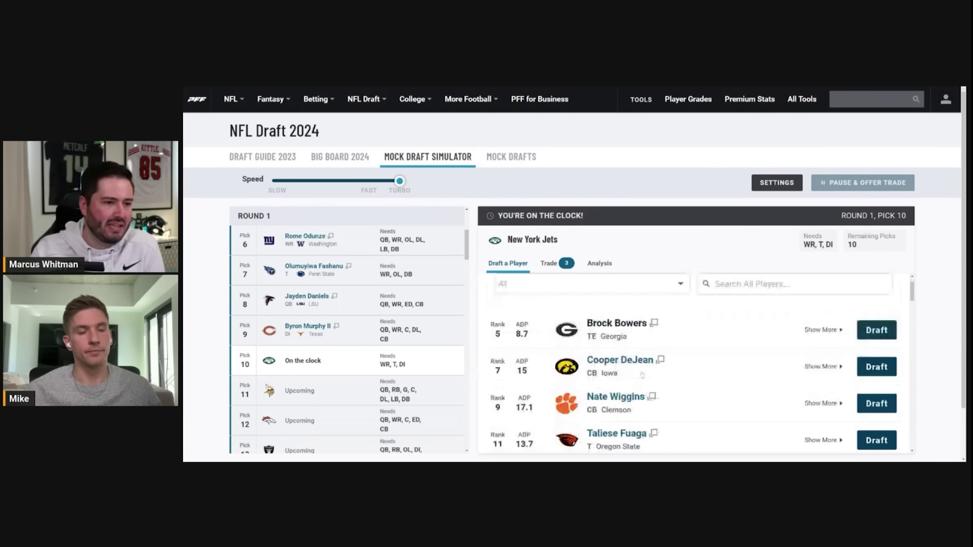
# Step: Filter the available players to OT and look through the offensive tackles for the New York Jets
pyautogui.click(512, 314)
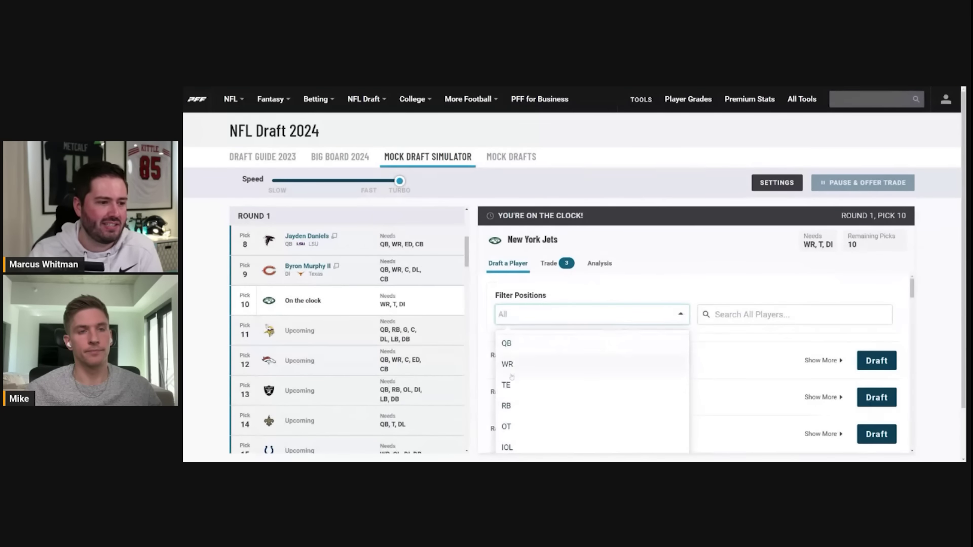
pyautogui.click(508, 428)
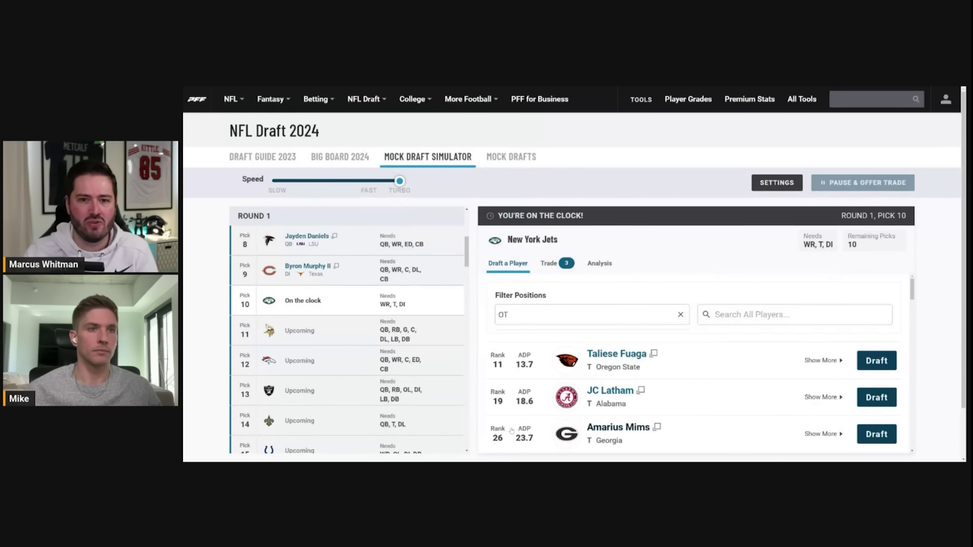
pyautogui.scroll(-1, 662, 304)
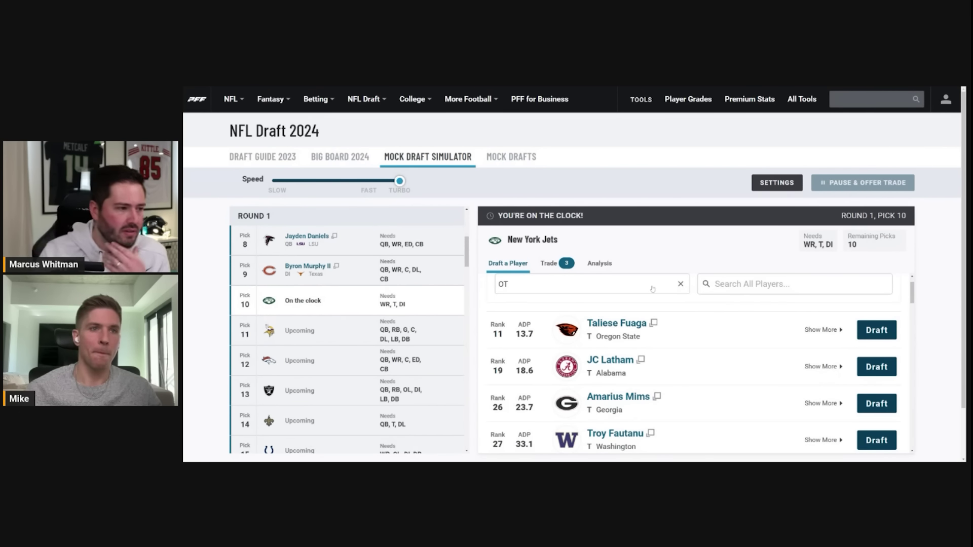
pyautogui.scroll(3, 347, 345)
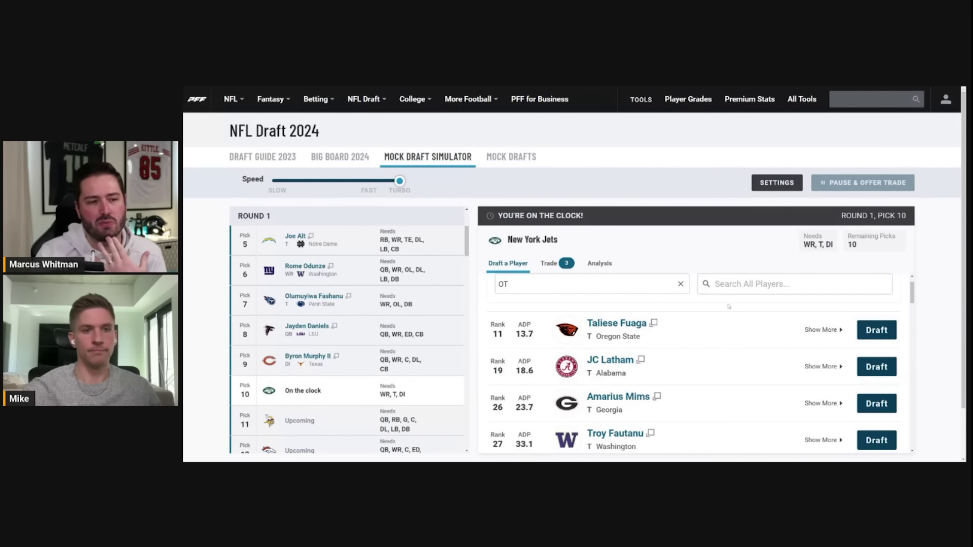
pyautogui.scroll(-2, 730, 324)
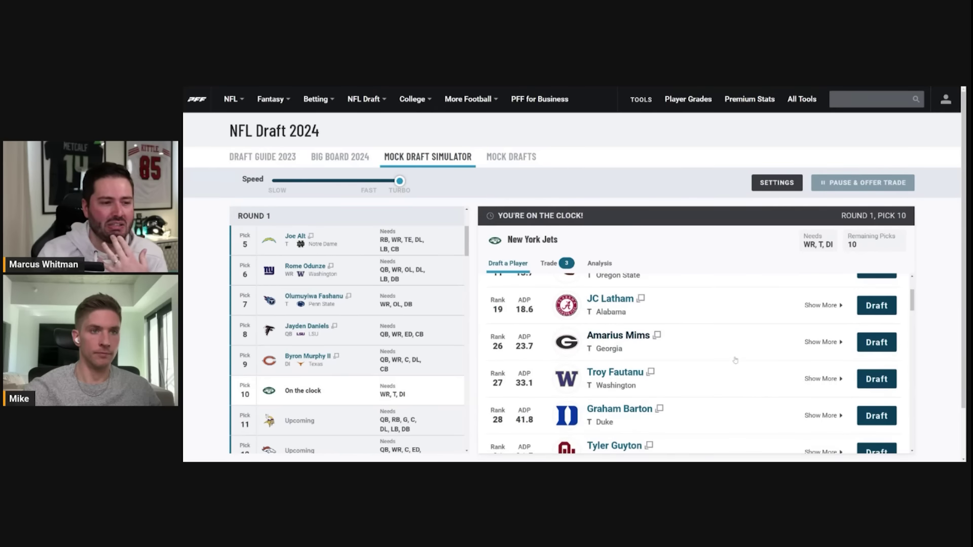
pyautogui.scroll(2, 736, 360)
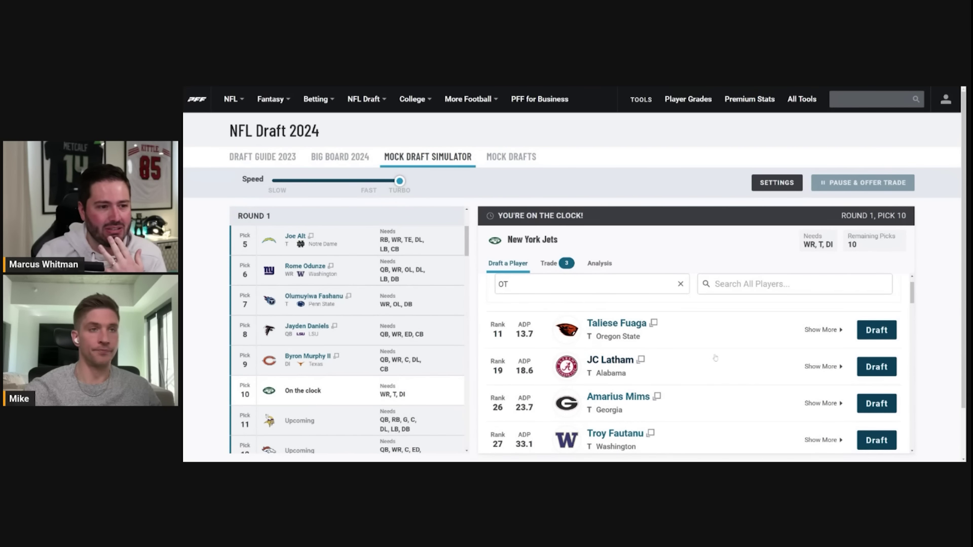
# Step: Switch the position filter to IOL to view the available interior linemen
pyautogui.click(681, 284)
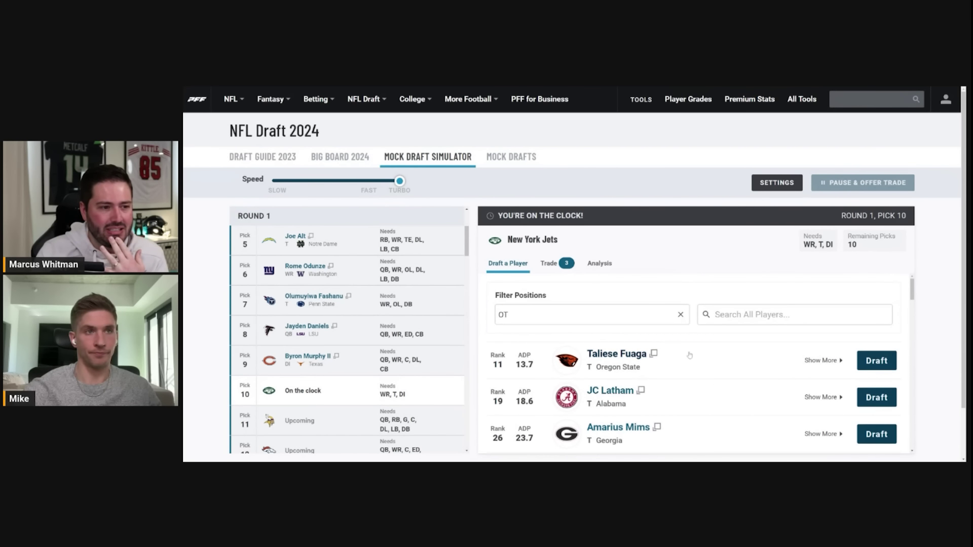
pyautogui.click(586, 321)
pyautogui.scroll(-1, 532, 411)
pyautogui.click(529, 421)
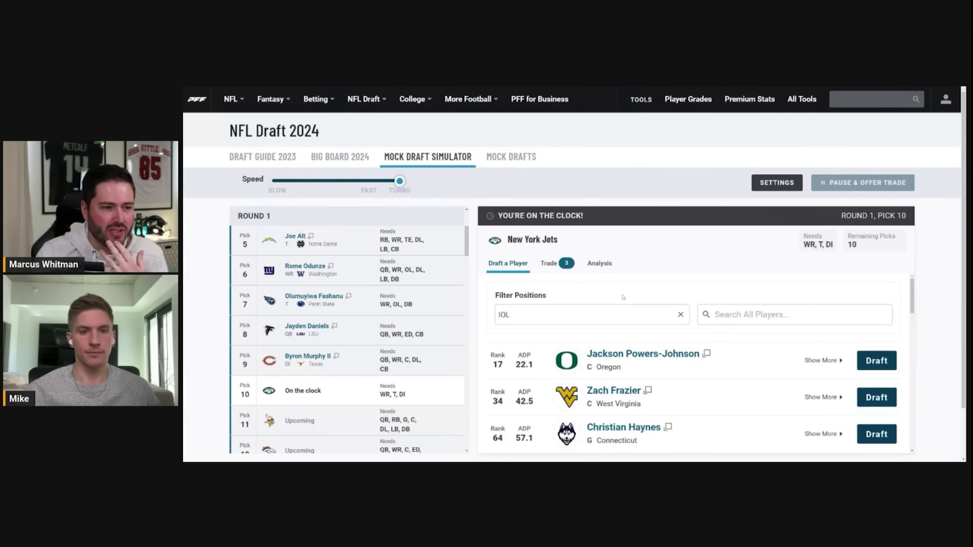
# Step: Clear the position filter and draft Brock Bowers for the New York Jets at pick 10
pyautogui.click(681, 315)
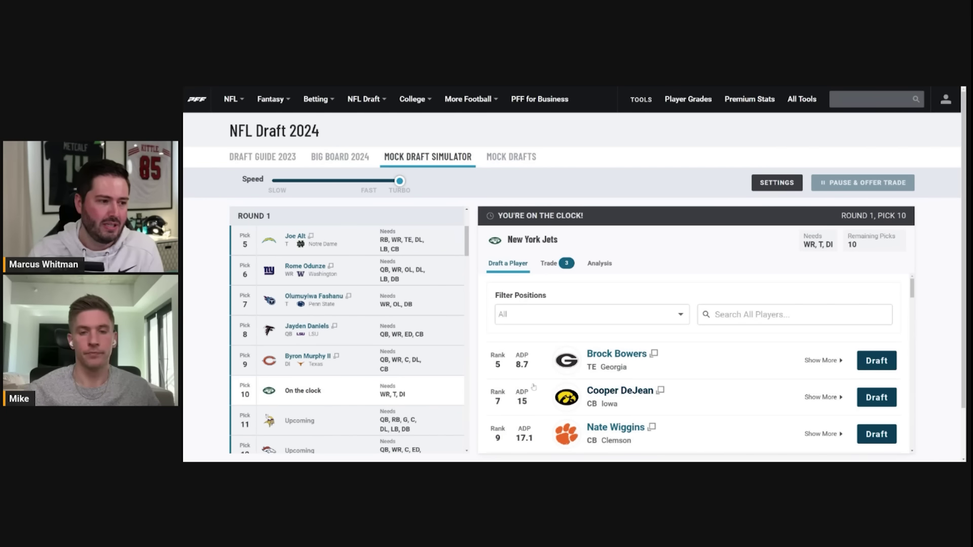
pyautogui.click(868, 370)
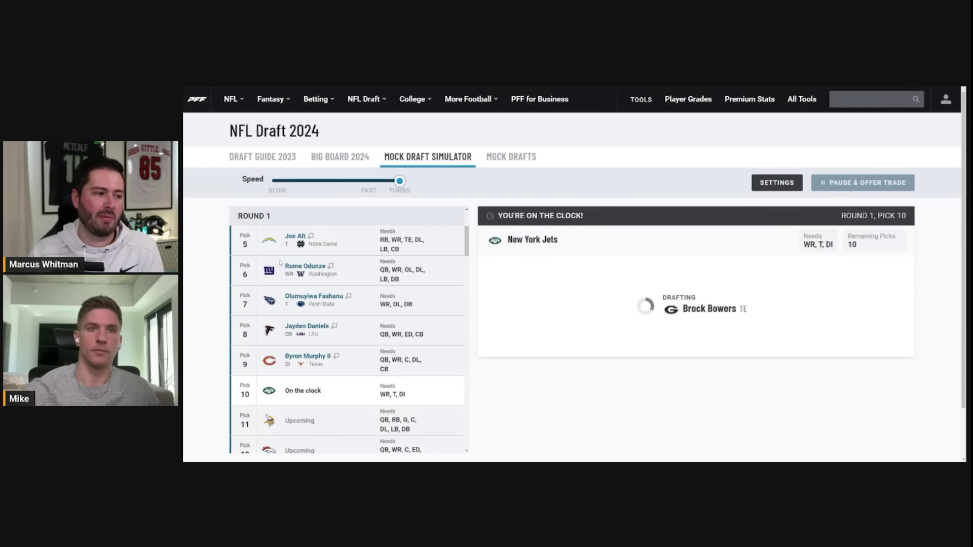
# Step: Draft Terrion Arnold for the Las Vegas Raiders at pick 13
pyautogui.scroll(3, 328, 341)
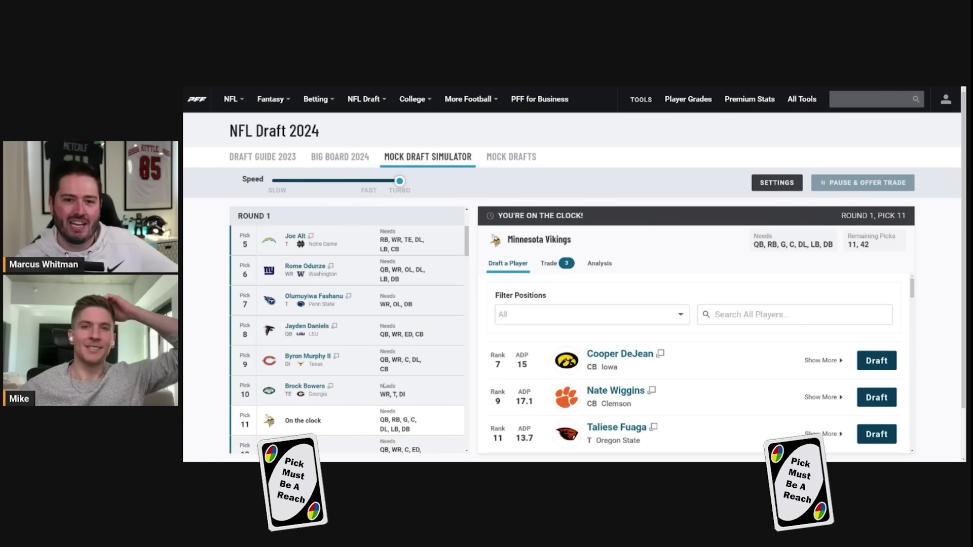
pyautogui.scroll(-2, 384, 385)
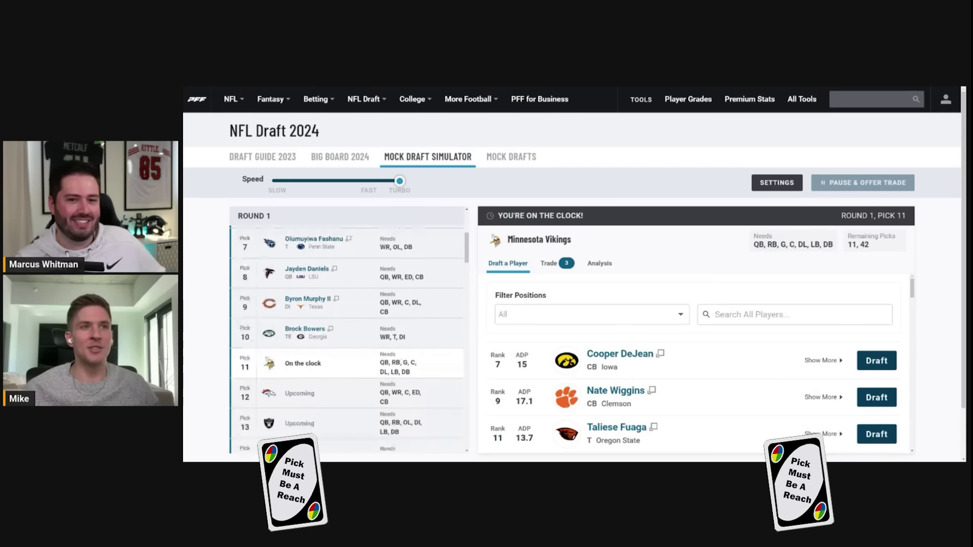
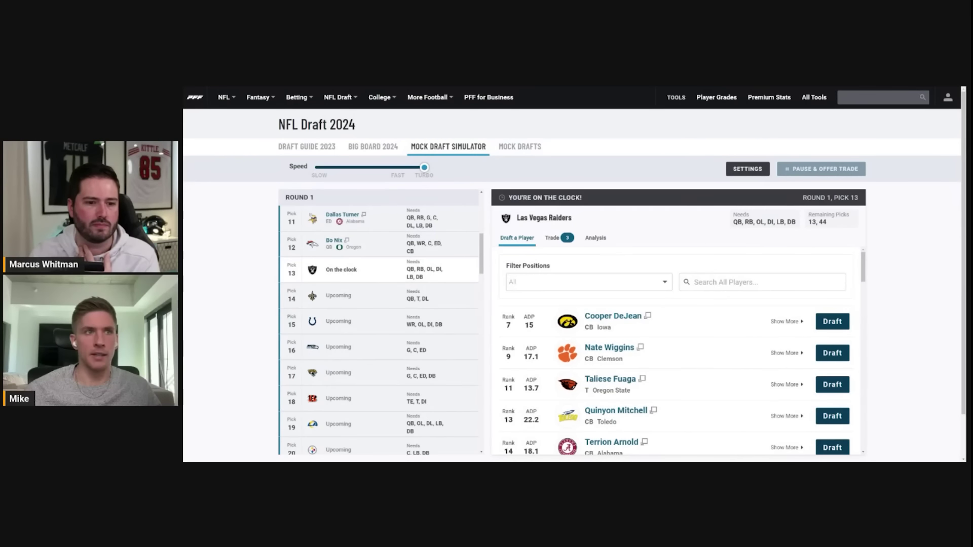
pyautogui.click(832, 448)
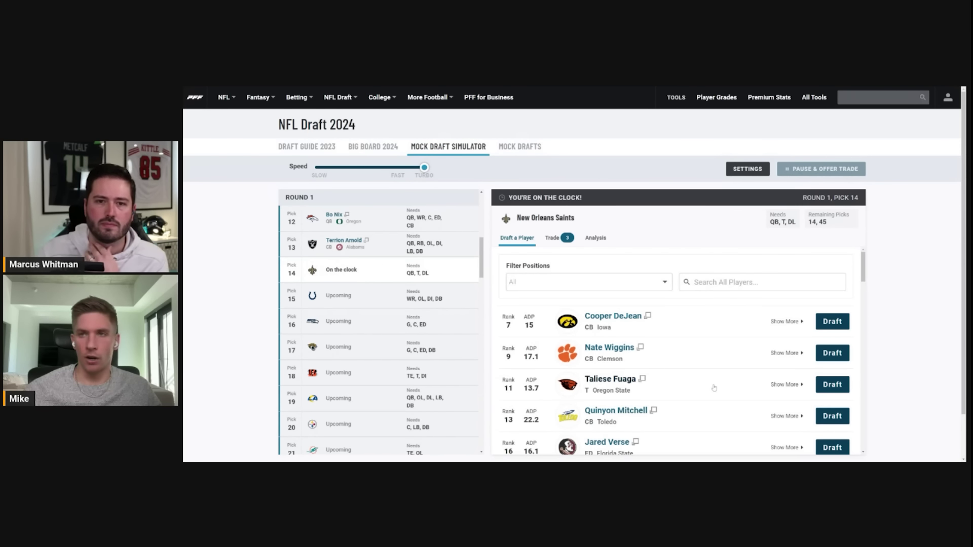
# Step: Review the Round 1 picks made so far and the top available players for the New Orleans Saints' pick 14
pyautogui.scroll(1, 418, 335)
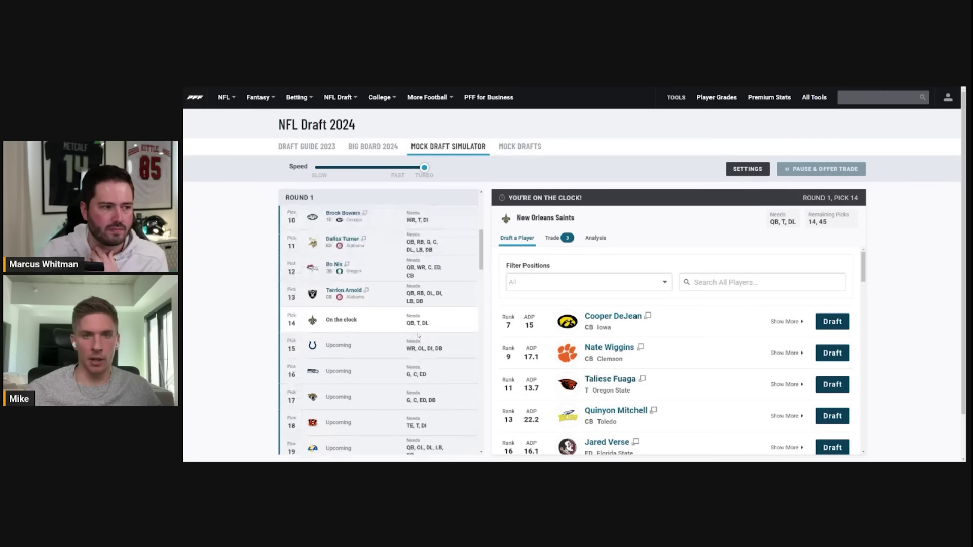
pyautogui.scroll(1, 418, 335)
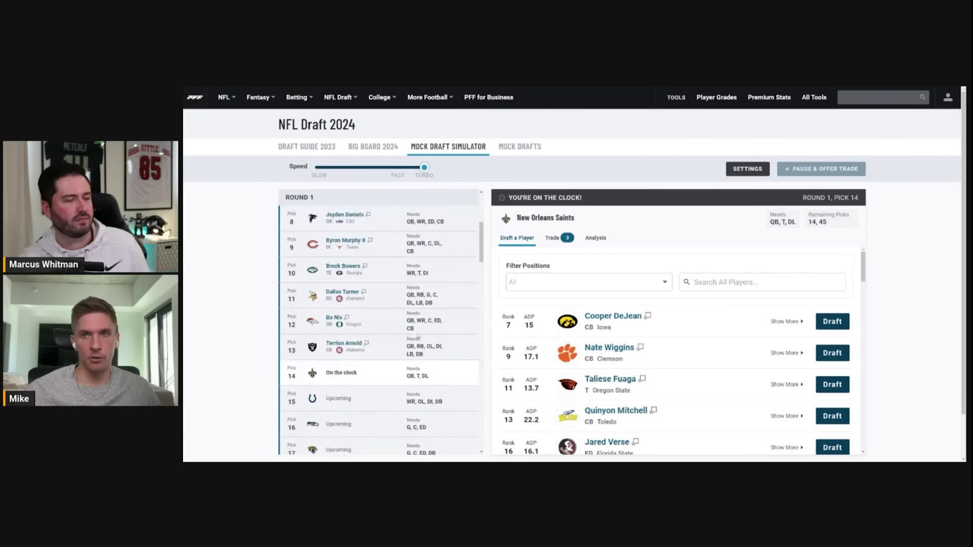
pyautogui.scroll(2, 340, 286)
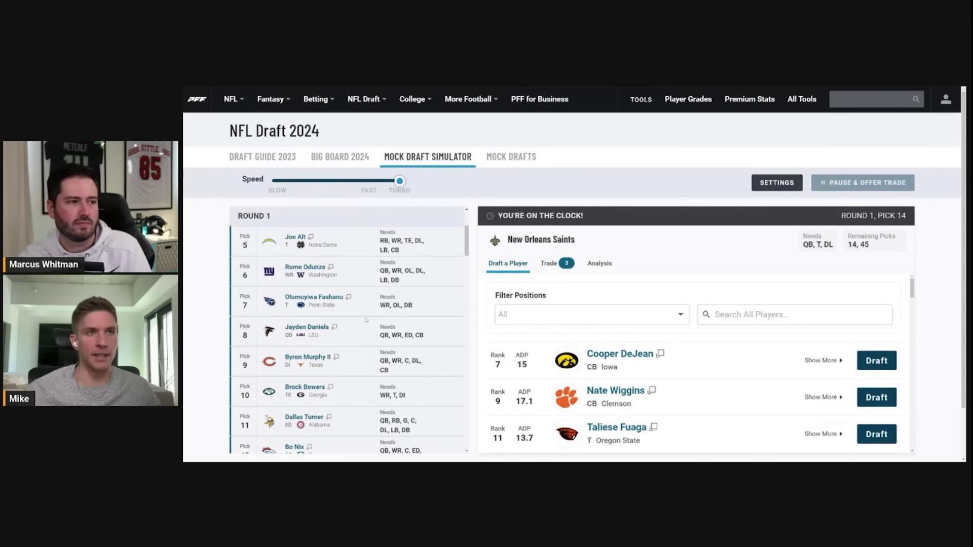
pyautogui.scroll(3, 366, 319)
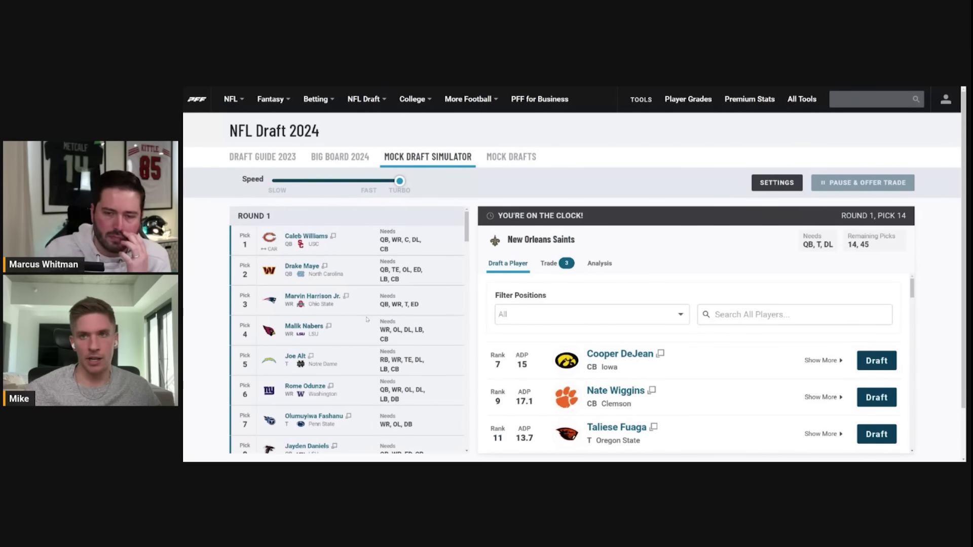
pyautogui.scroll(-4, 368, 319)
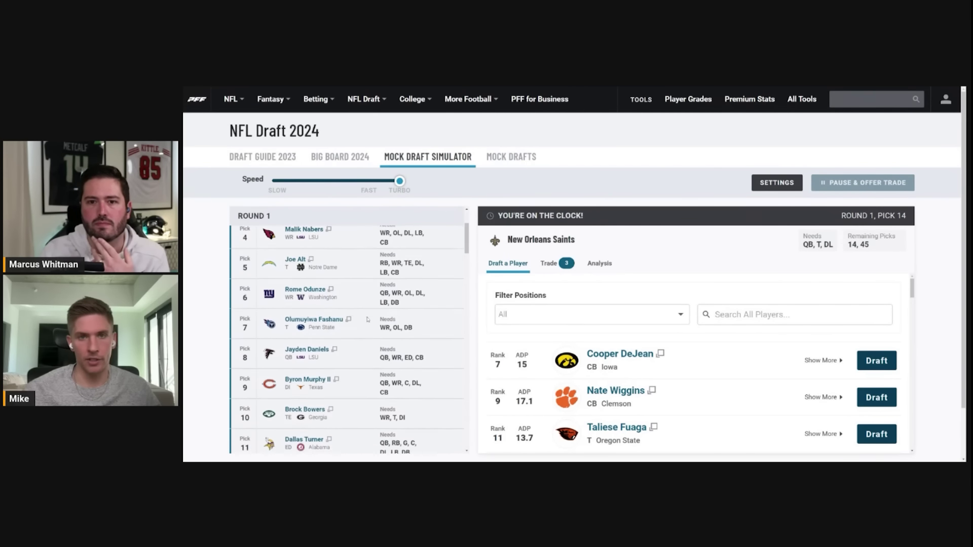
pyautogui.scroll(-2, 368, 319)
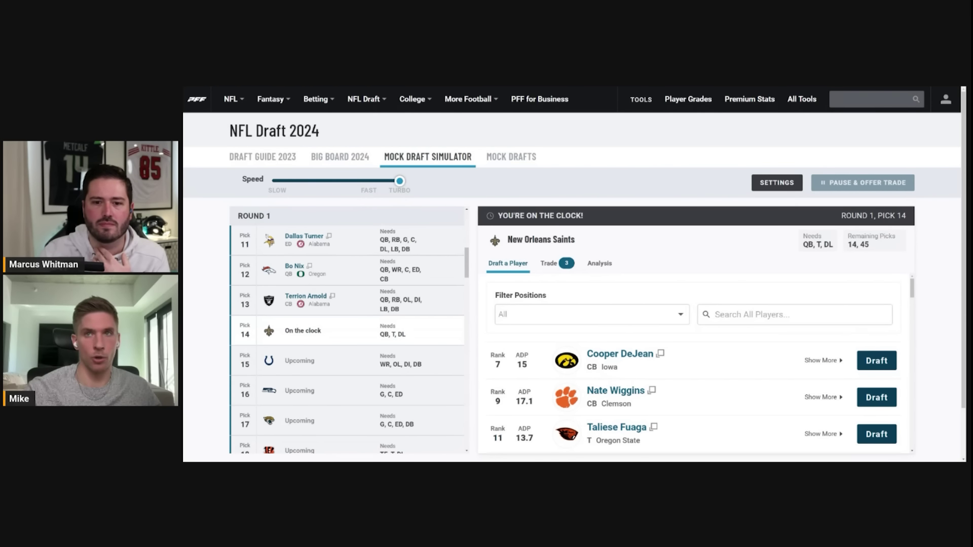
pyautogui.scroll(-1, 758, 372)
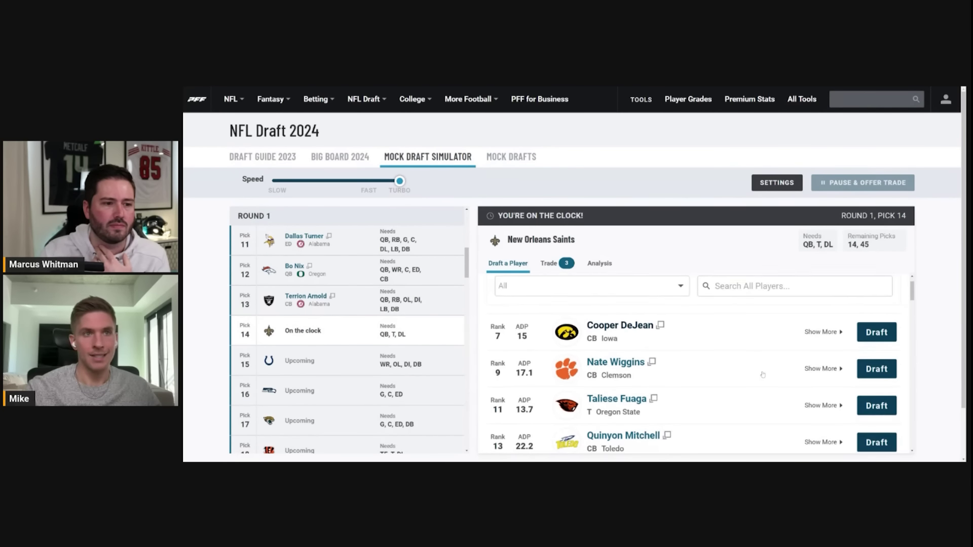
pyautogui.scroll(1, 760, 374)
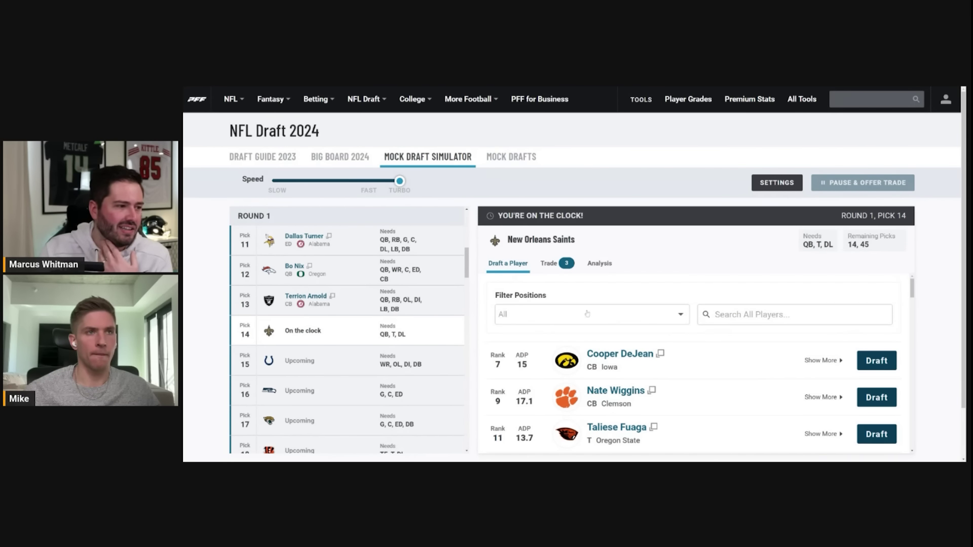
pyautogui.scroll(-1, 760, 372)
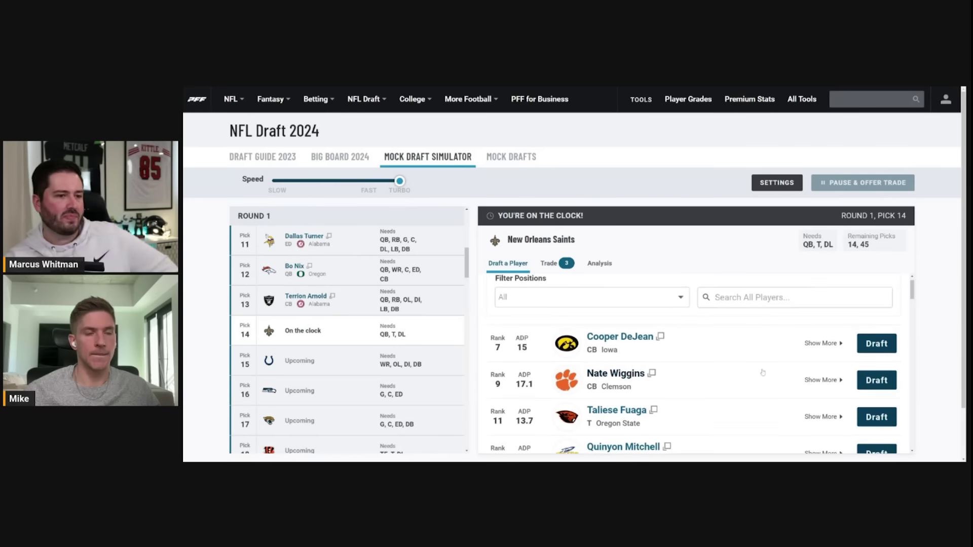
pyautogui.scroll(1, 768, 360)
pyautogui.click(581, 318)
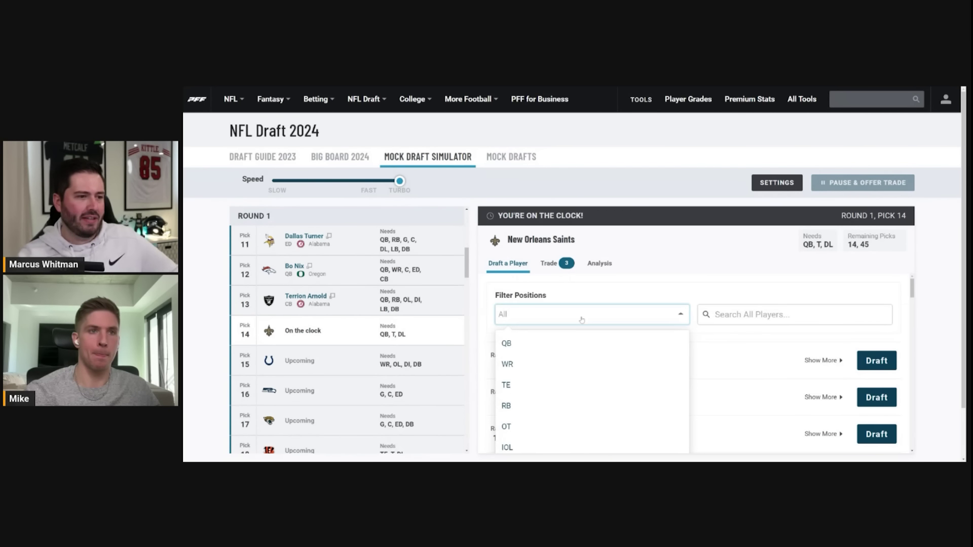
pyautogui.click(771, 299)
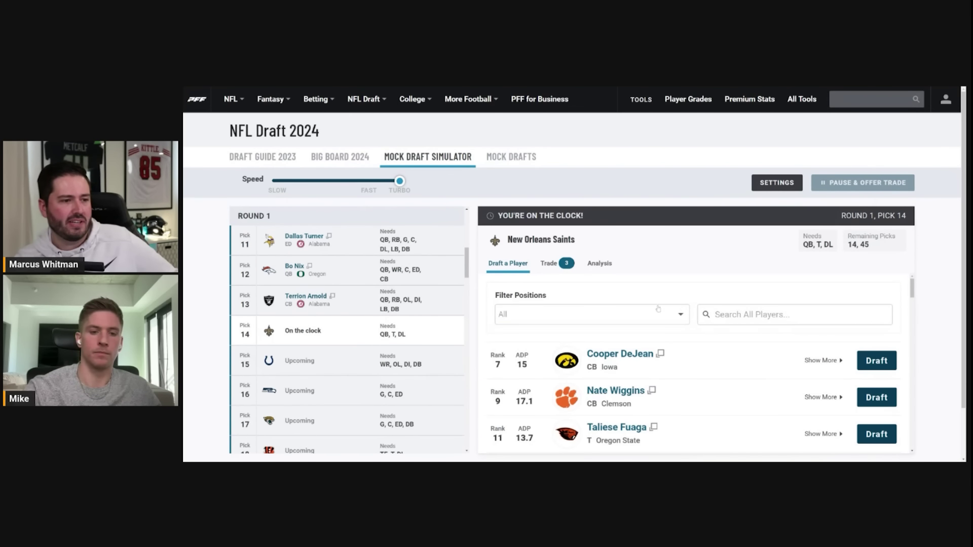
pyautogui.scroll(-1, 776, 284)
pyautogui.scroll(-1, 777, 278)
pyautogui.scroll(1, 780, 304)
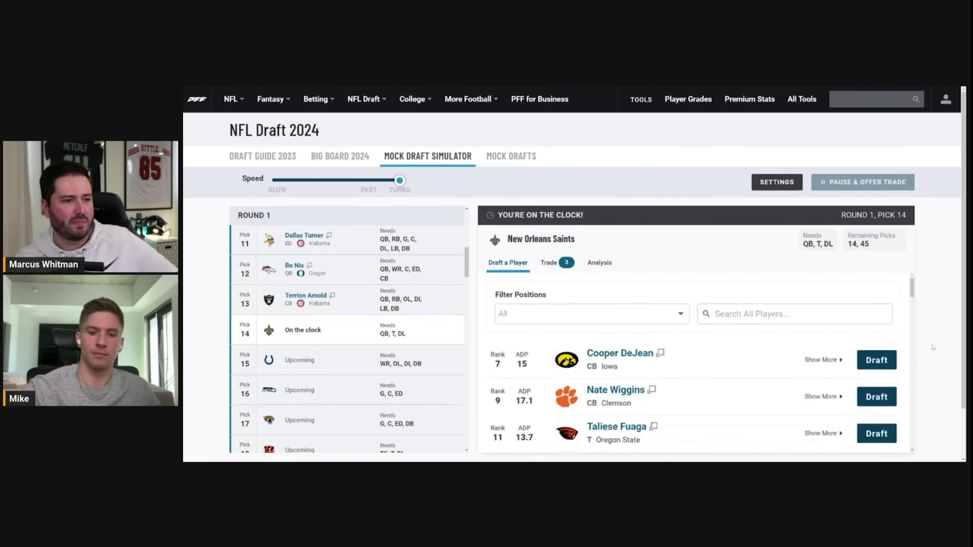
pyautogui.scroll(-1, 933, 348)
pyautogui.click(617, 292)
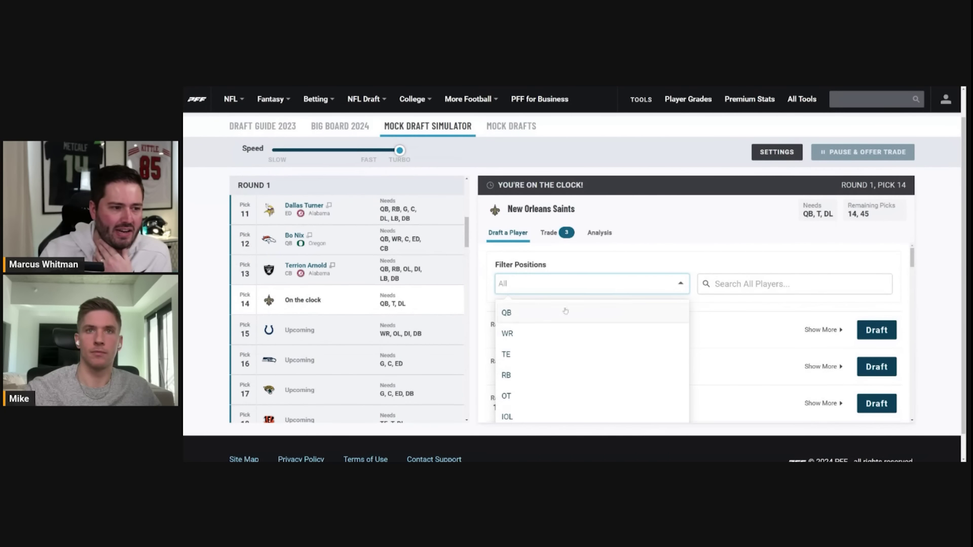
pyautogui.scroll(-3, 526, 362)
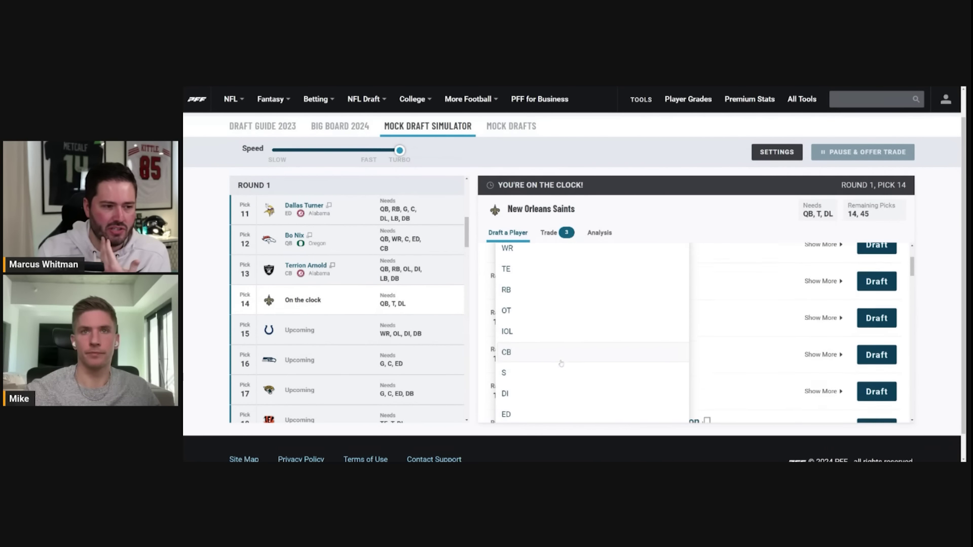
pyautogui.scroll(3, 574, 364)
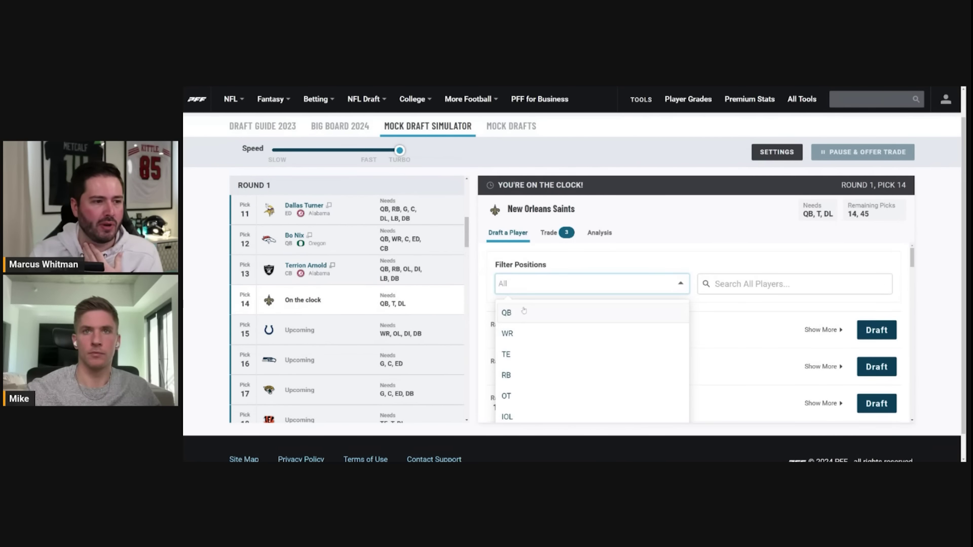
pyautogui.scroll(-2, 583, 373)
pyautogui.scroll(-2, 583, 372)
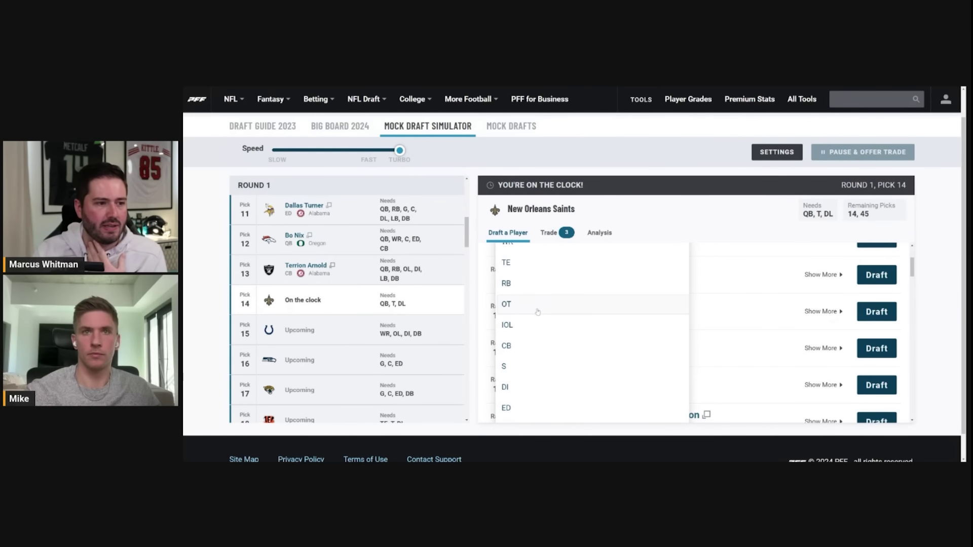
pyautogui.click(219, 262)
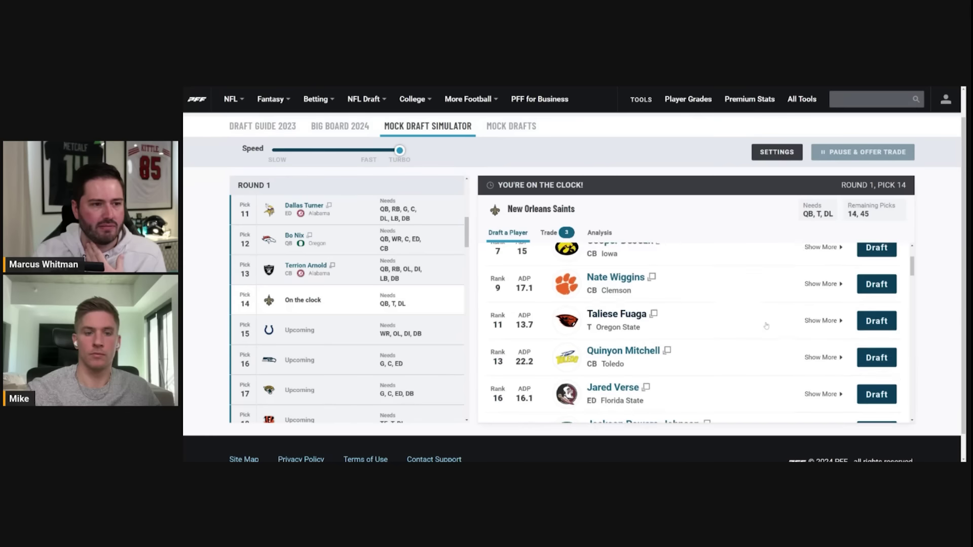
# Step: Examine the top available players across all positions for the New Orleans Saints' pick 14
pyautogui.scroll(2, 811, 329)
pyautogui.scroll(-1, 861, 327)
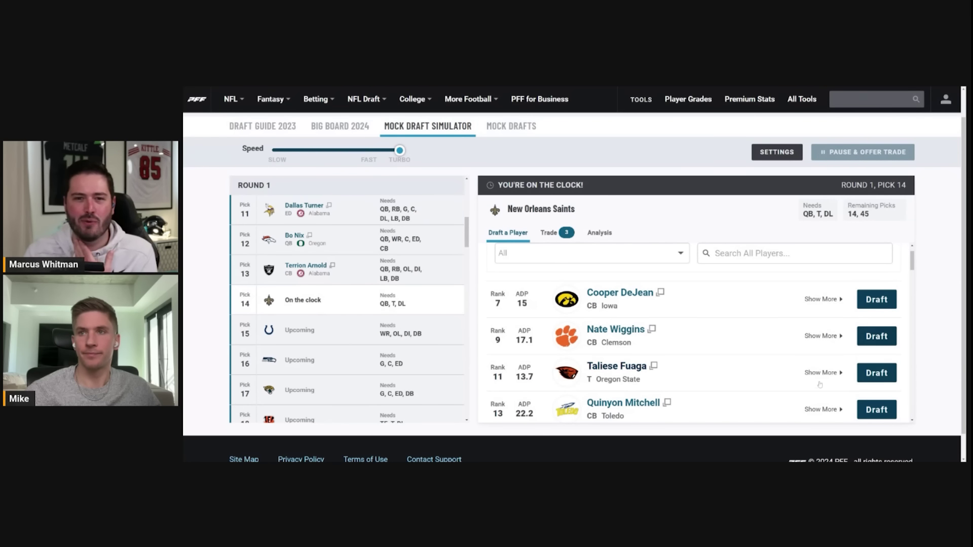
pyautogui.scroll(-1, 770, 343)
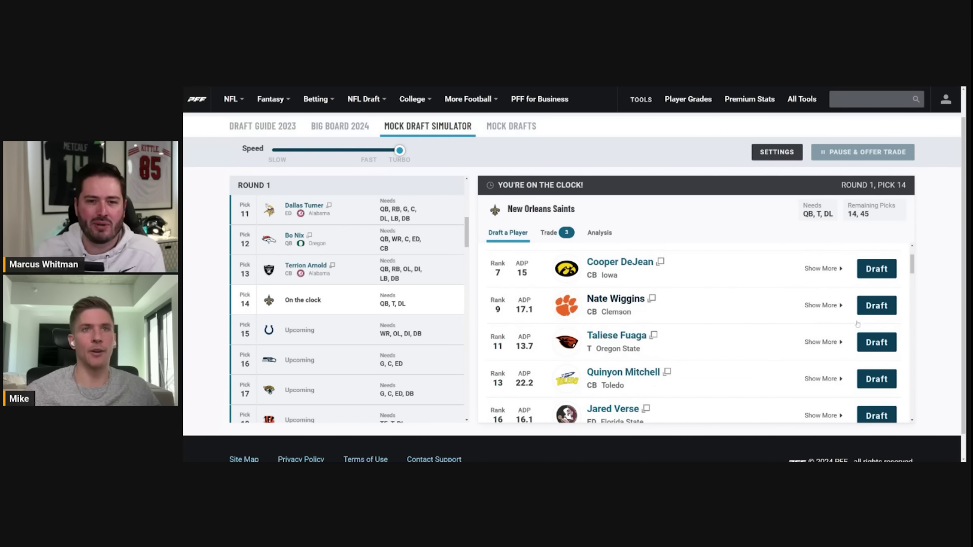
pyautogui.scroll(1, 861, 329)
pyautogui.scroll(-1, 833, 338)
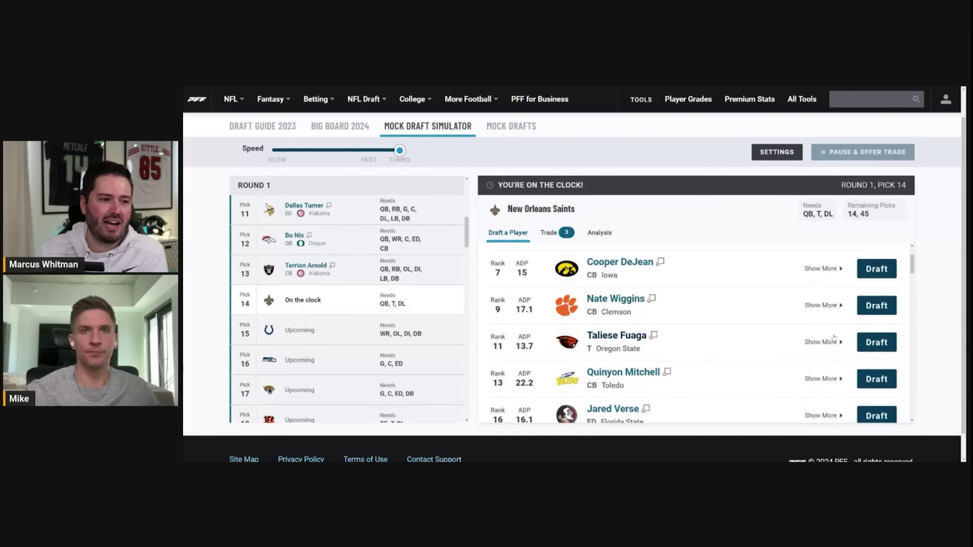
pyautogui.scroll(-1, 833, 338)
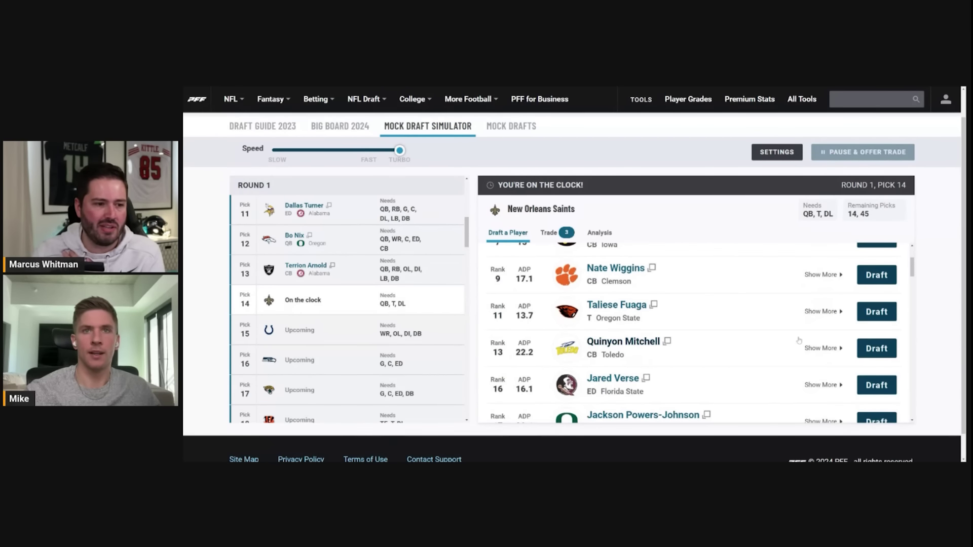
pyautogui.scroll(-1, 803, 341)
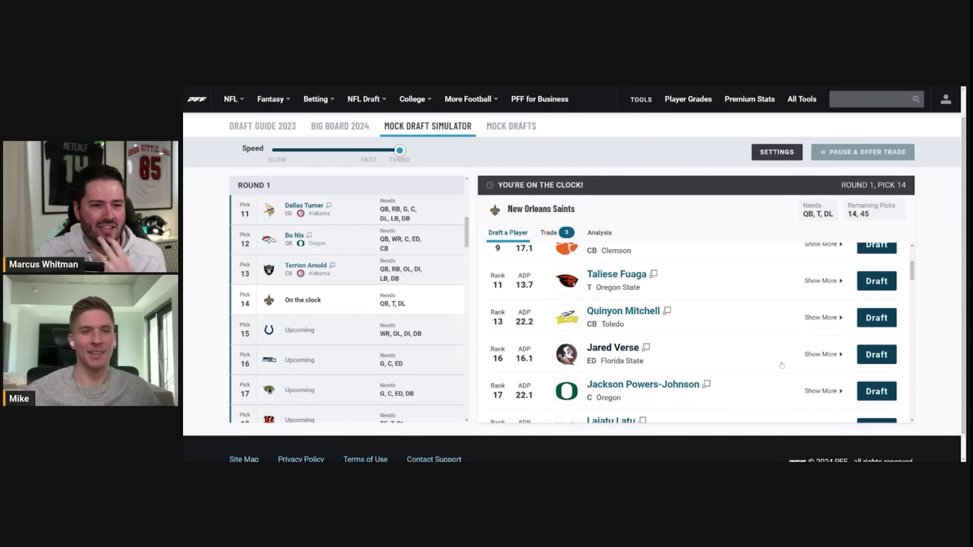
pyautogui.scroll(1, 760, 357)
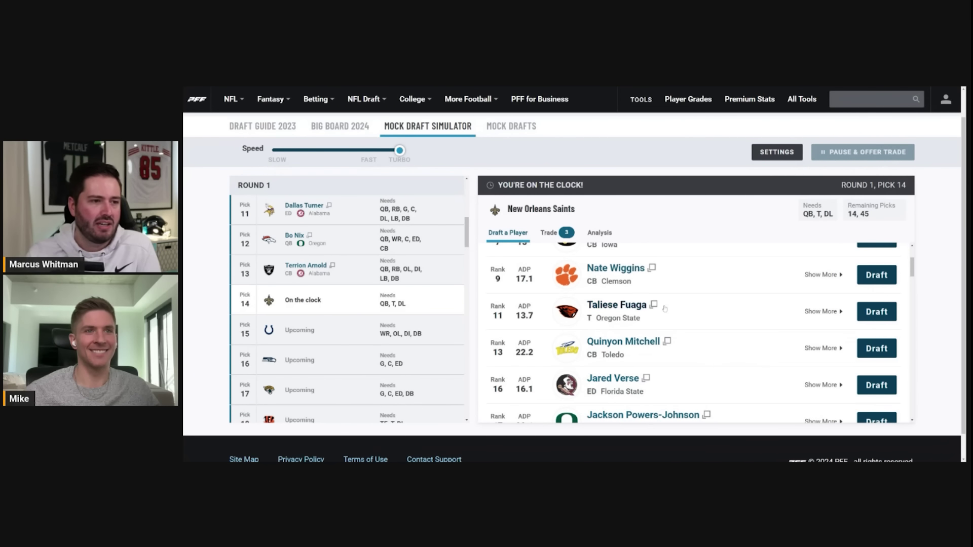
# Step: Filter the available players by OT and look over the offensive tackles for the Saints
pyautogui.scroll(3, 664, 308)
pyautogui.click(583, 286)
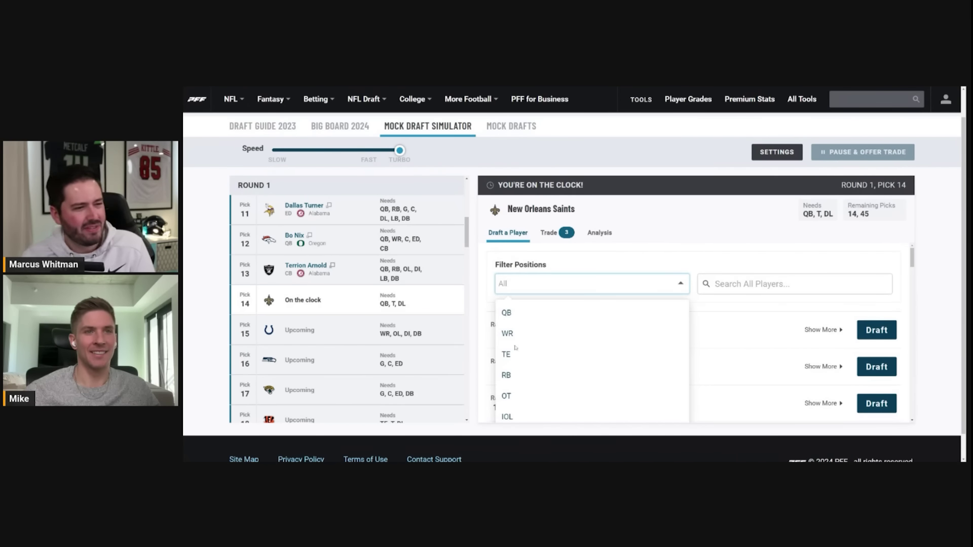
pyautogui.click(523, 401)
pyautogui.scroll(-1, 851, 363)
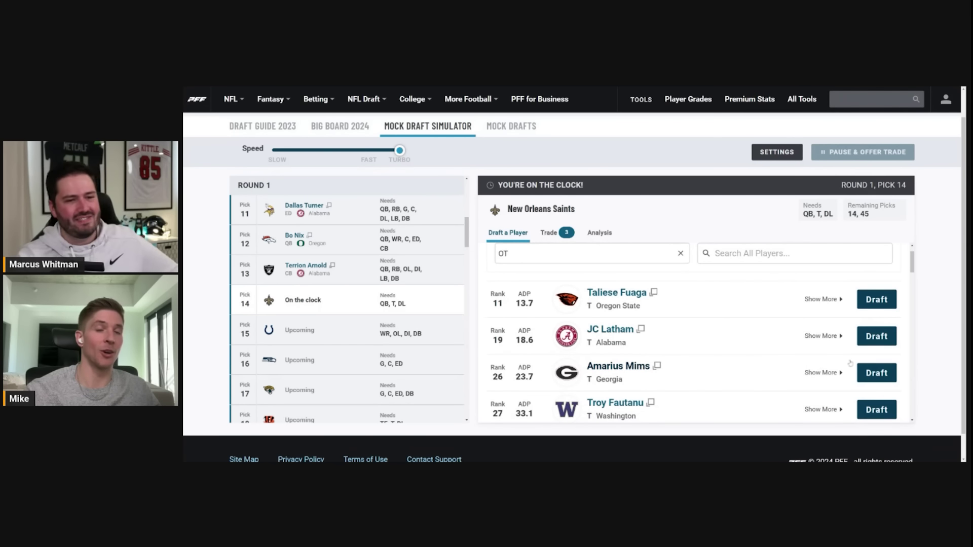
pyautogui.scroll(-1, 743, 382)
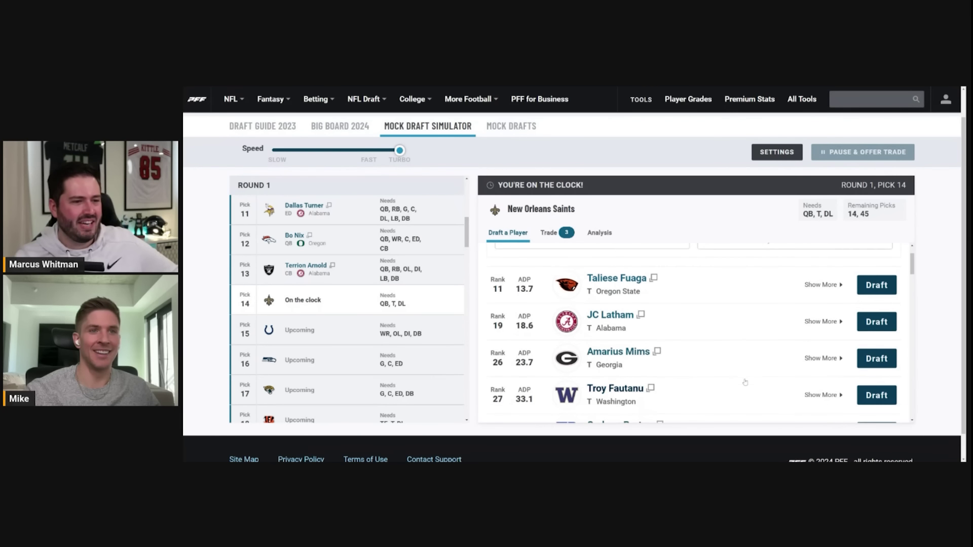
pyautogui.scroll(1, 634, 367)
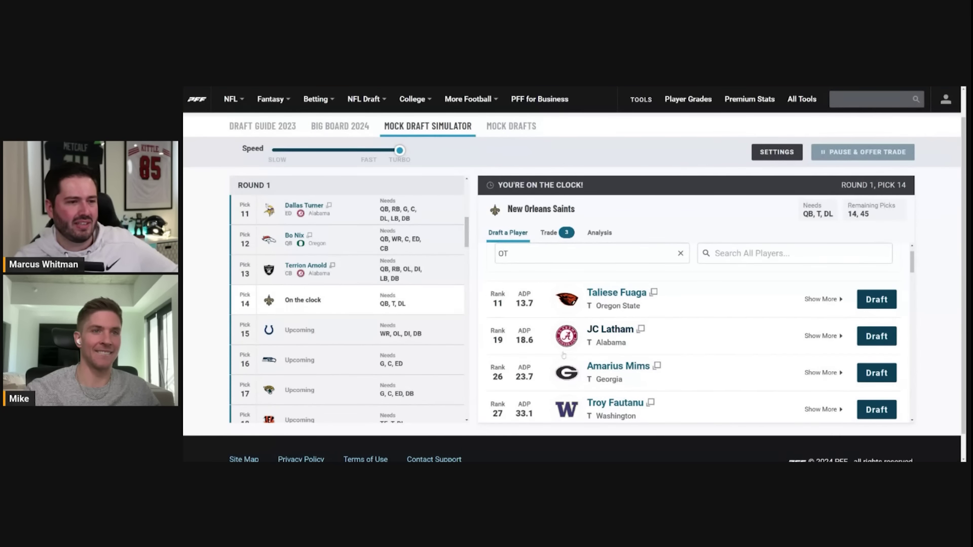
# Step: Add ED to the OT position filter and draft Jared Verse for the New Orleans Saints at pick 14
pyautogui.click(557, 253)
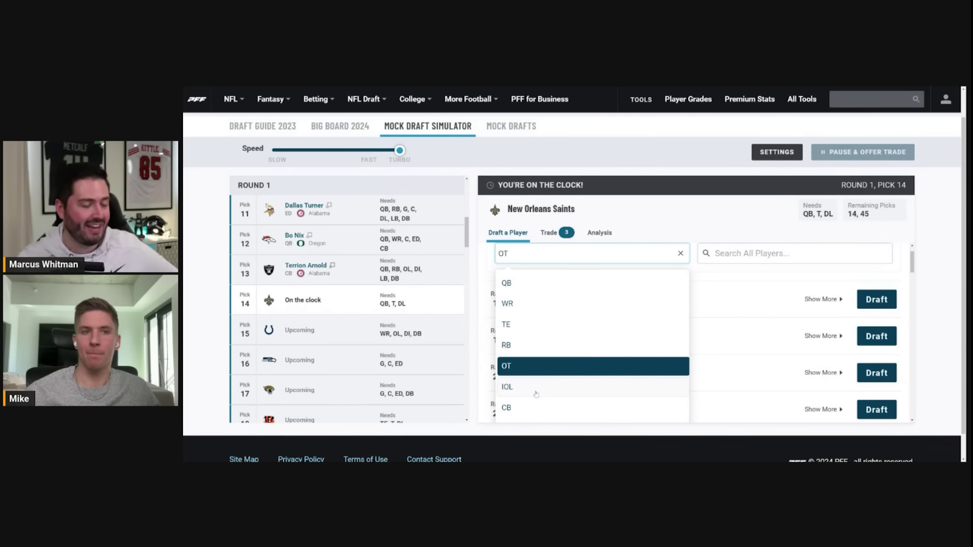
pyautogui.scroll(-1, 537, 394)
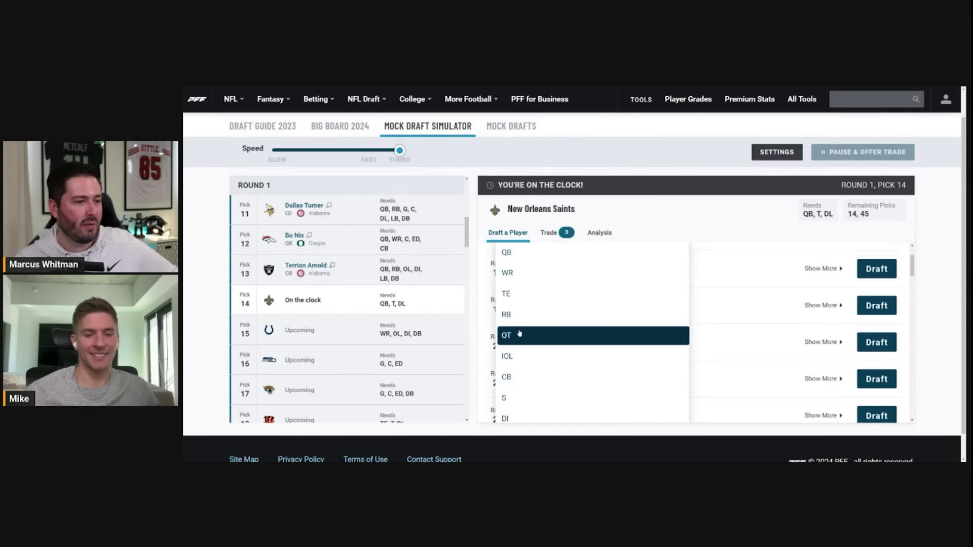
pyautogui.scroll(-1, 518, 365)
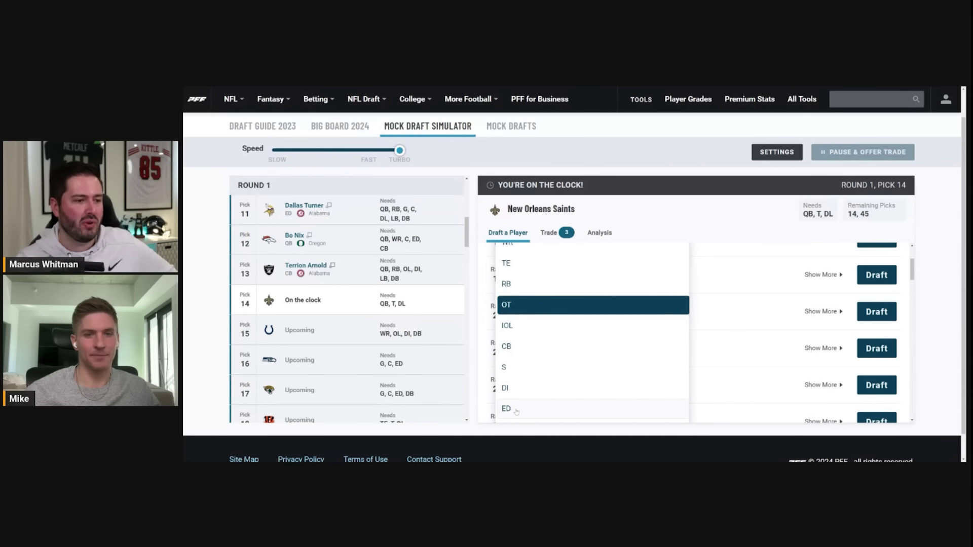
pyautogui.click(516, 412)
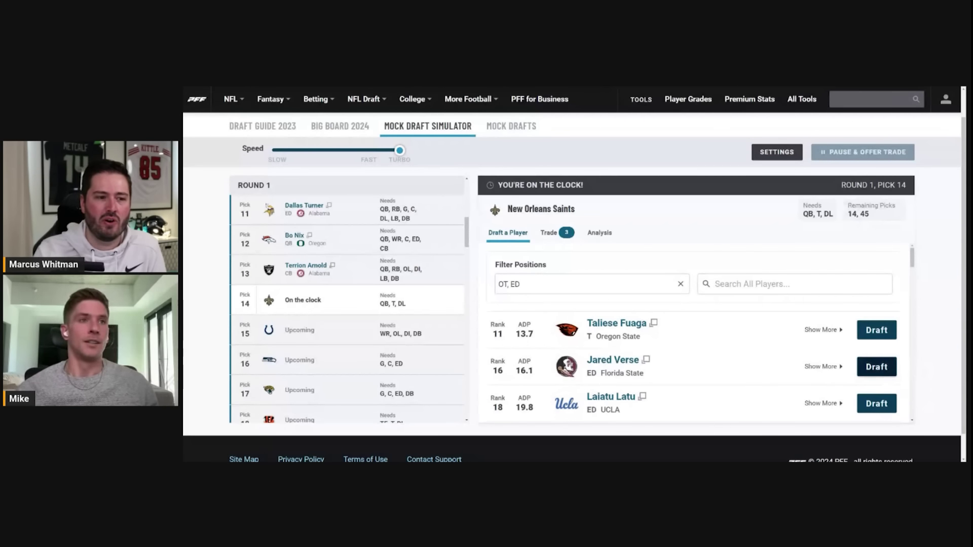
pyautogui.click(876, 367)
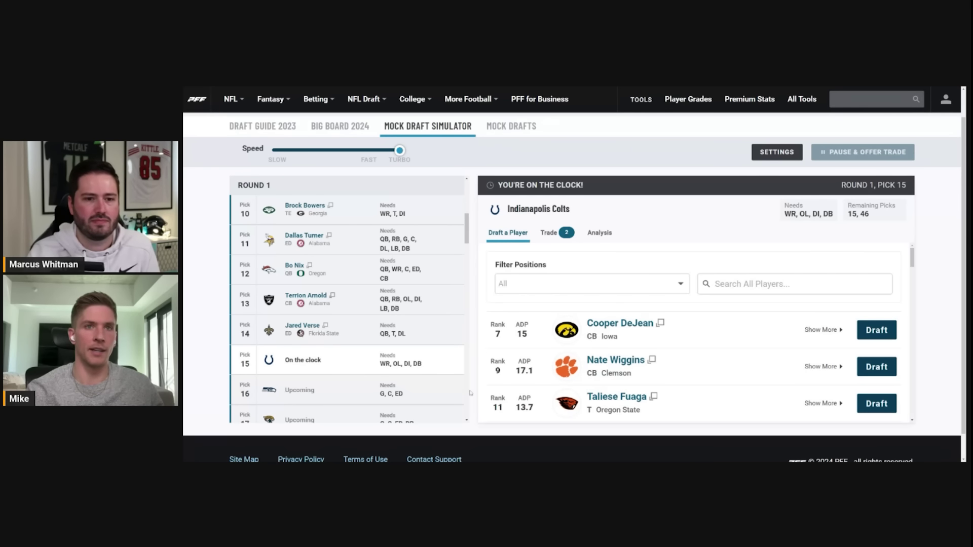
# Step: Filter the players by IOL and draft Jackson Powers-Johnson for the Indianapolis Colts at pick 15
pyautogui.scroll(1, 741, 373)
pyautogui.scroll(1, 742, 374)
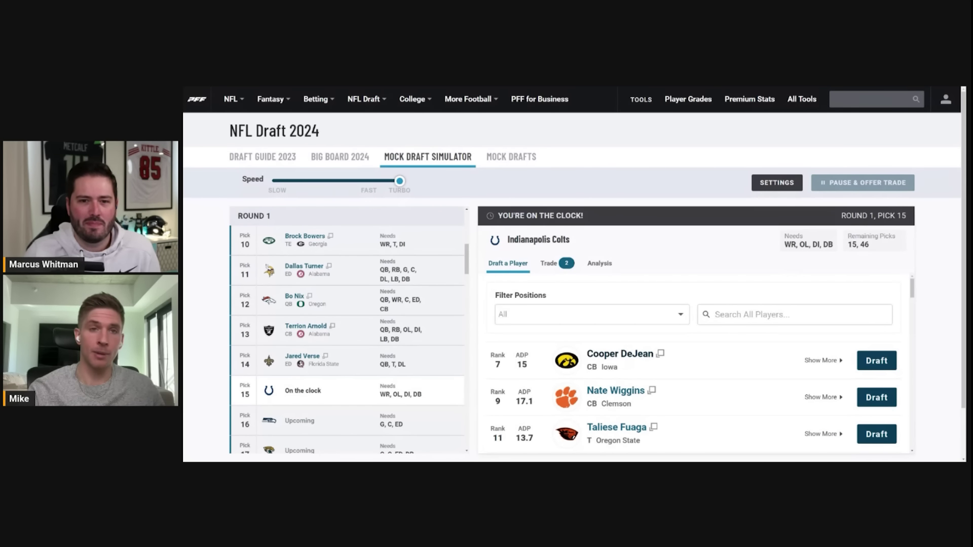
pyautogui.click(601, 314)
pyautogui.click(557, 447)
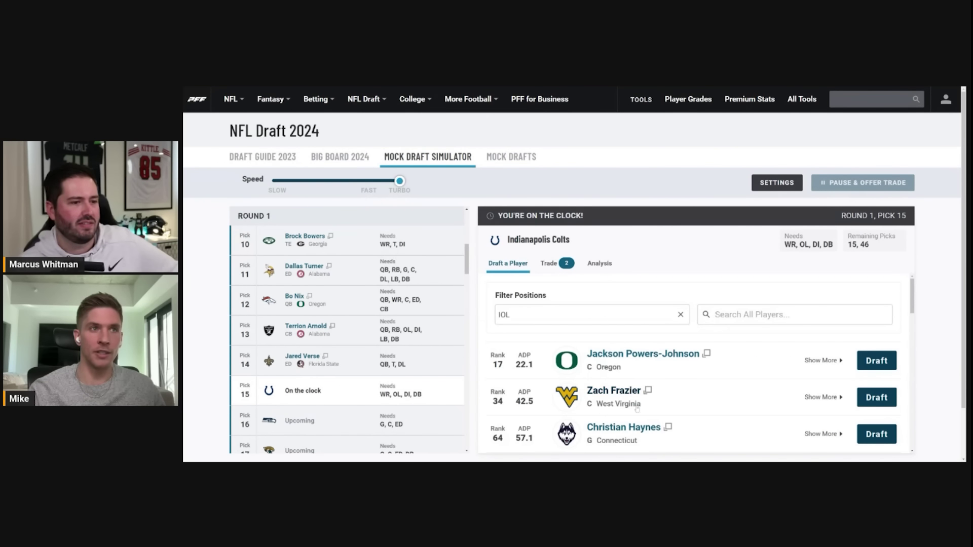
pyautogui.click(873, 363)
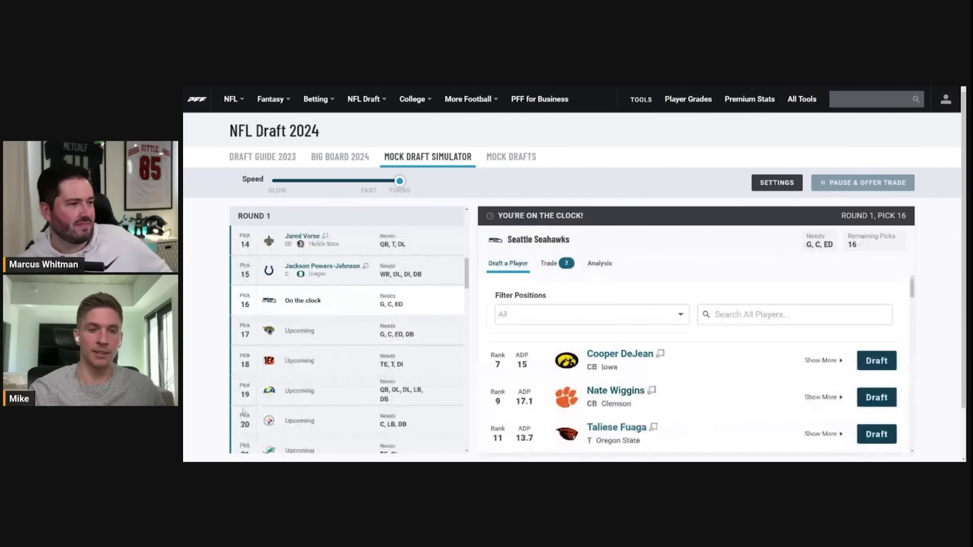
# Step: Review the earlier Round 1 selections and team needs ahead of the Seattle Seahawks' pick 16
pyautogui.scroll(3, 242, 409)
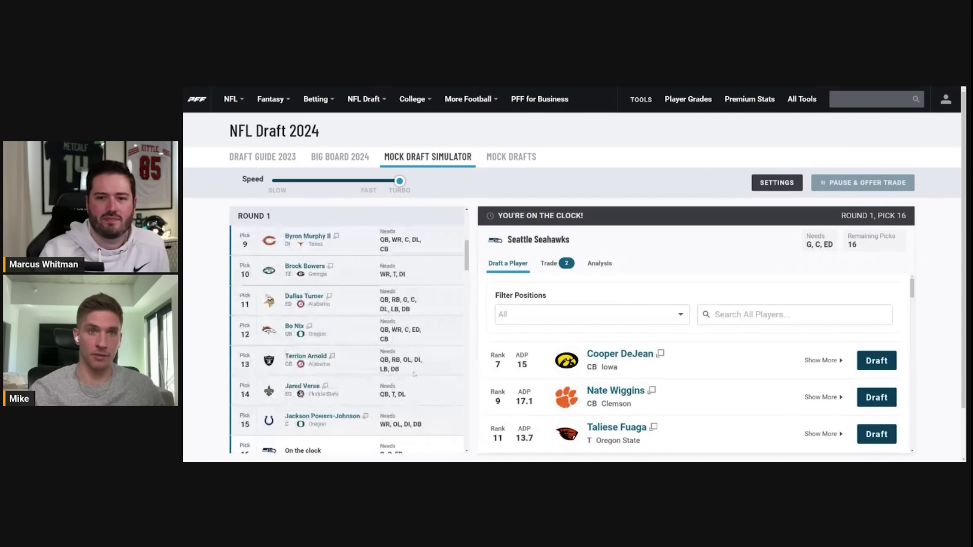
pyautogui.scroll(-1, 414, 375)
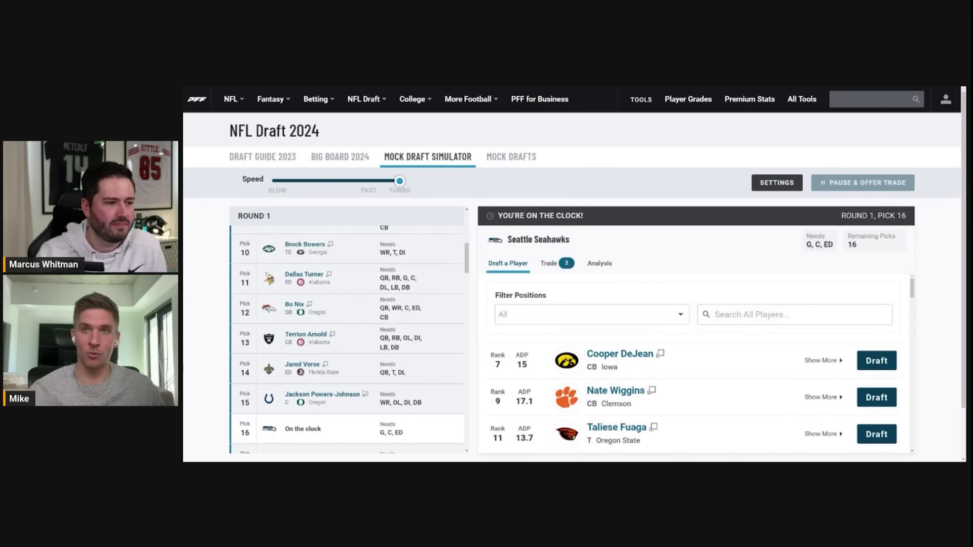
pyautogui.scroll(-2, 363, 393)
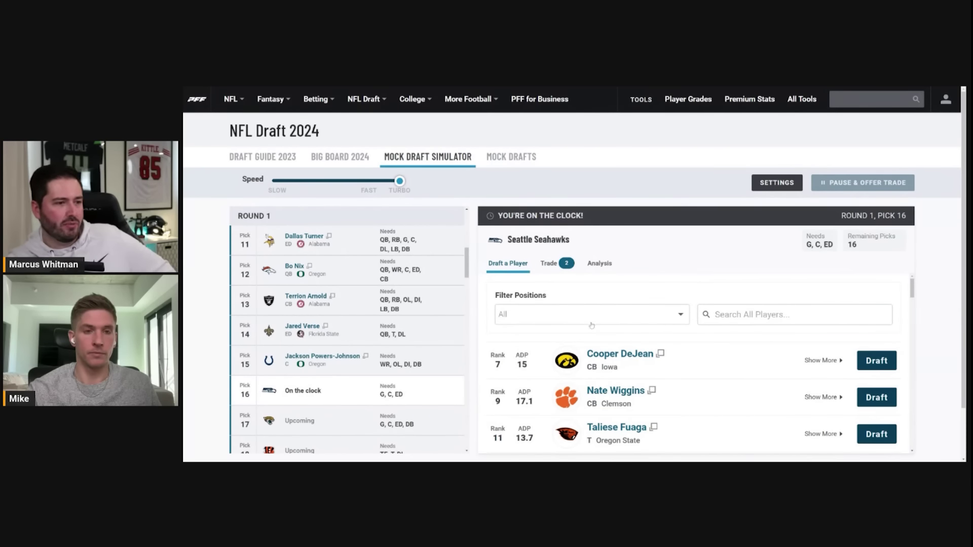
pyautogui.scroll(-1, 641, 284)
pyautogui.scroll(1, 642, 294)
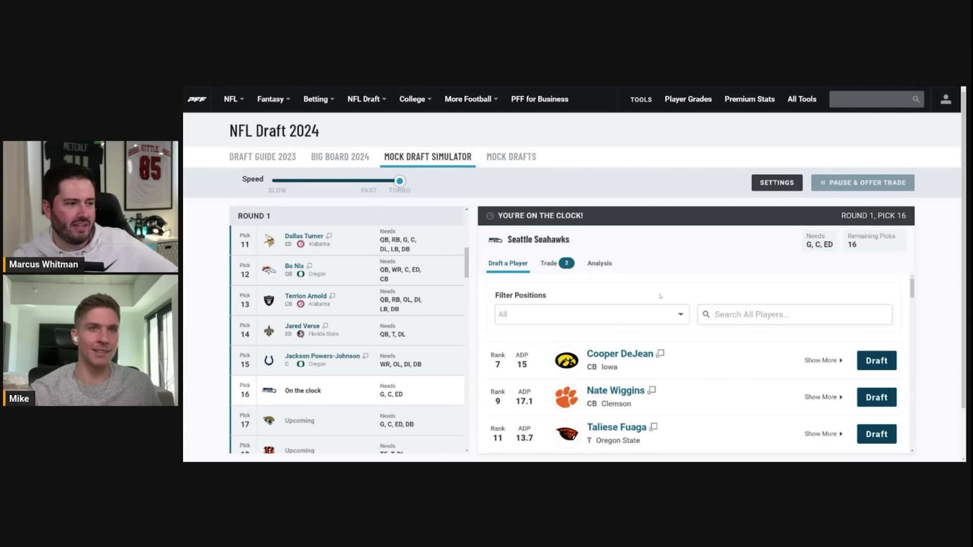
# Step: Filter the available players by IOL and look over the interior linemen for the Seattle Seahawks' pick 16
pyautogui.click(571, 314)
pyautogui.click(571, 314)
pyautogui.click(532, 319)
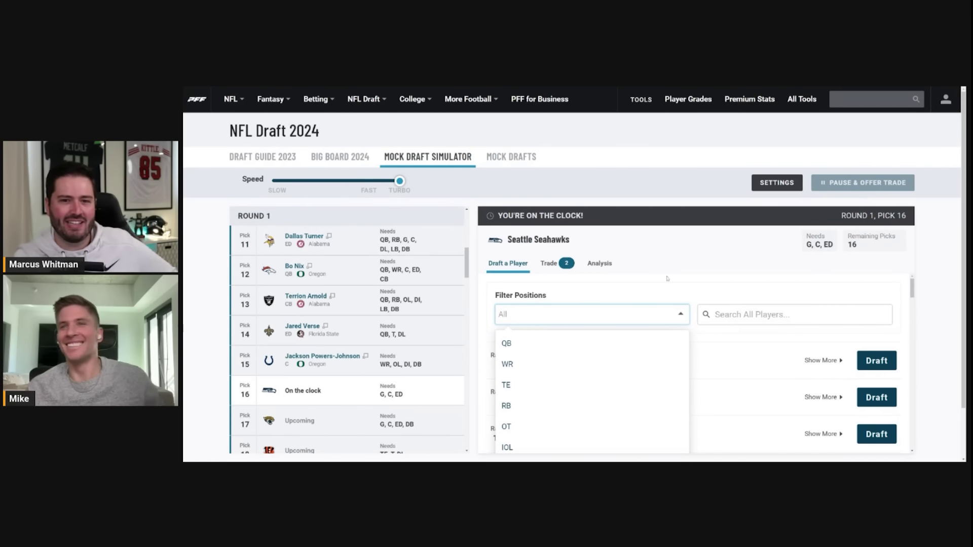
pyautogui.click(618, 313)
pyautogui.click(620, 313)
pyautogui.scroll(-2, 609, 335)
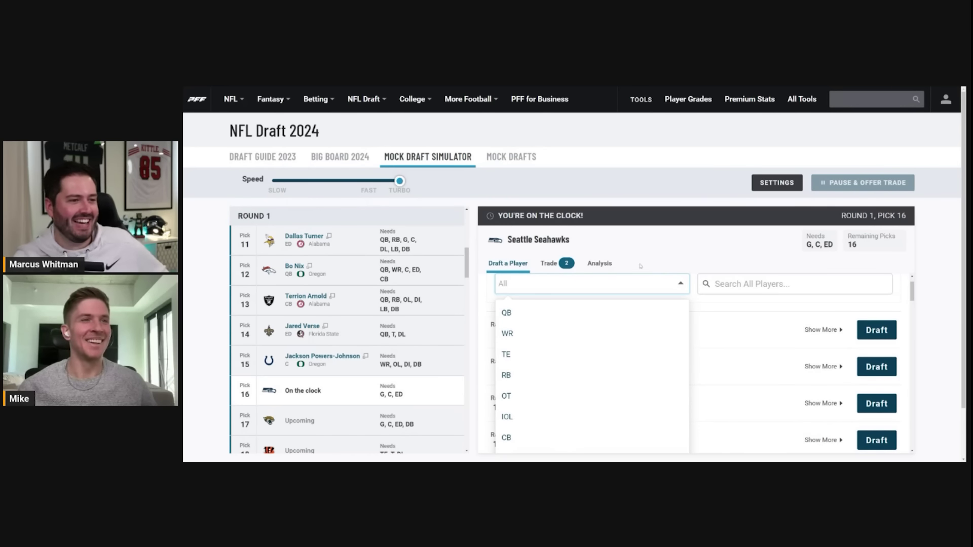
pyautogui.click(566, 359)
pyautogui.click(610, 288)
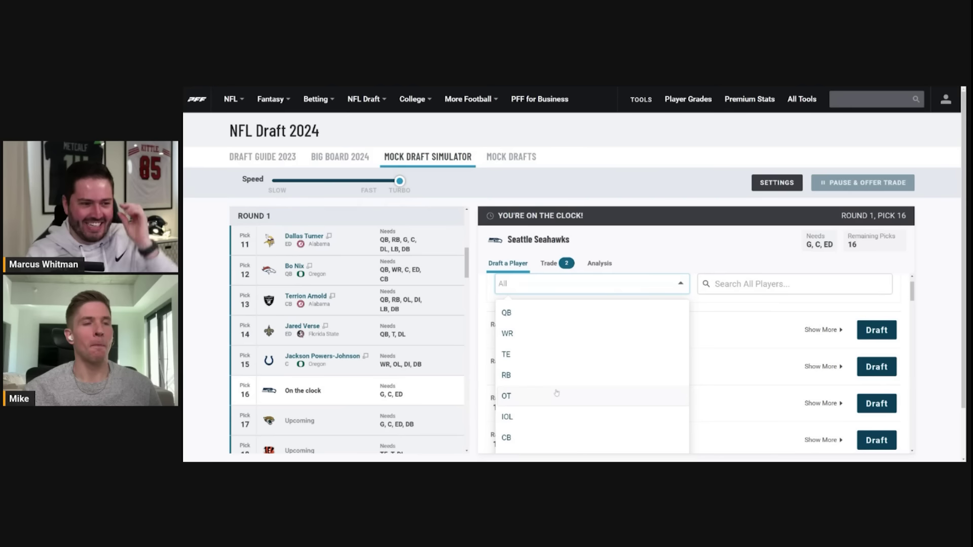
pyautogui.click(540, 418)
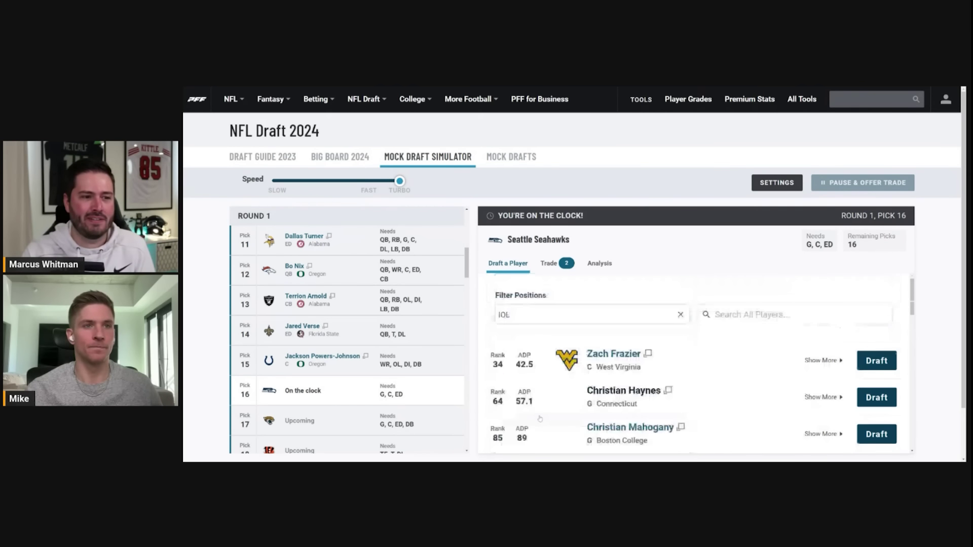
pyautogui.scroll(-1, 663, 406)
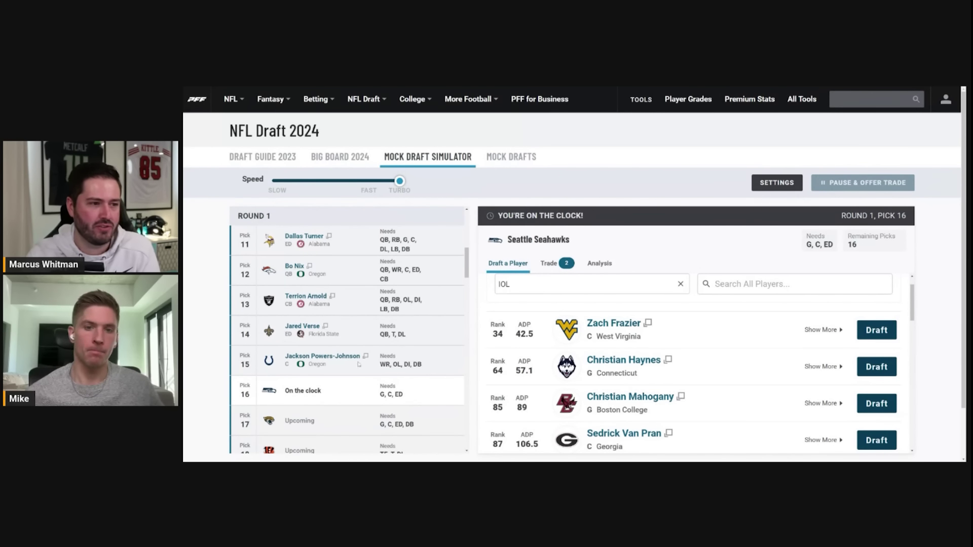
# Step: Replace the IOL position filter with OT and draft Troy Fautanu for the Seattle Seahawks at pick 16
pyautogui.click(680, 284)
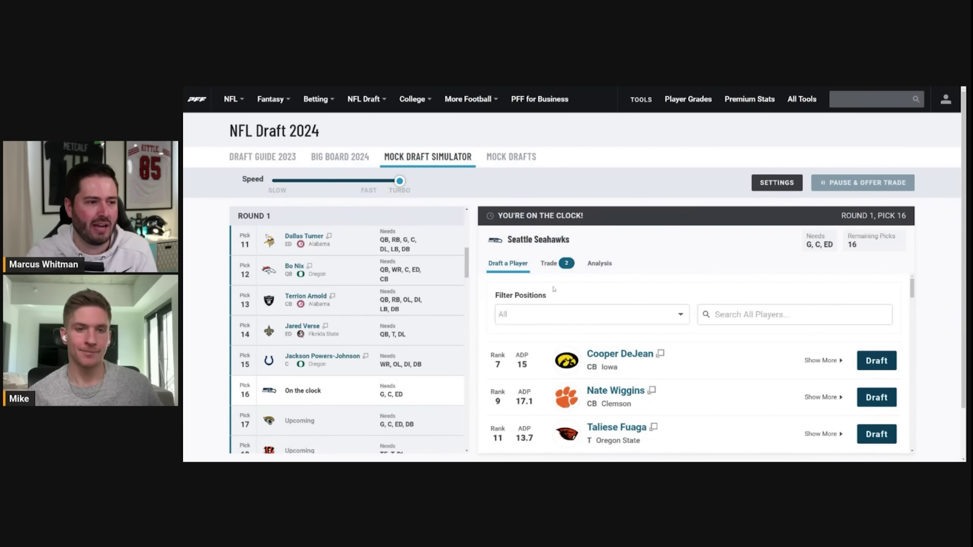
pyautogui.click(538, 317)
pyautogui.click(527, 423)
pyautogui.scroll(-3, 709, 311)
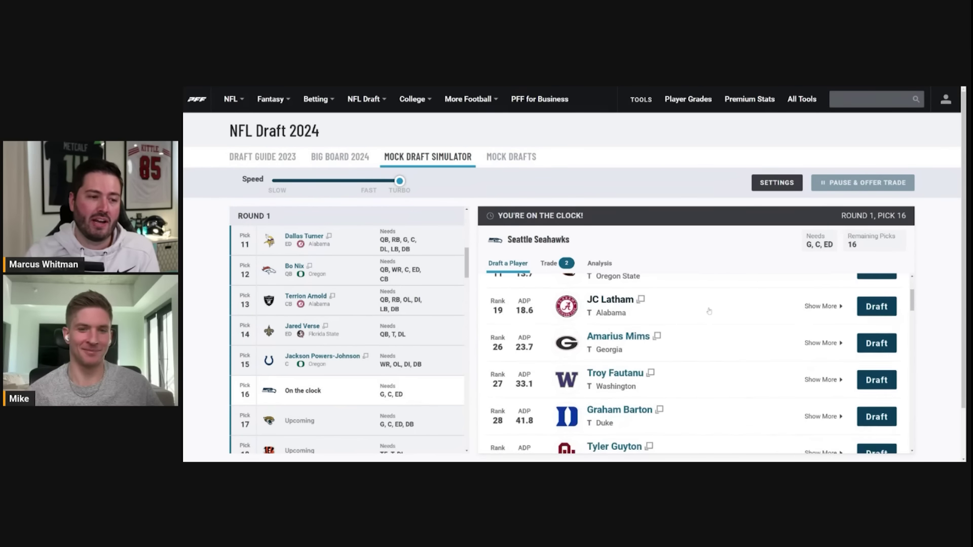
pyautogui.scroll(-1, 709, 311)
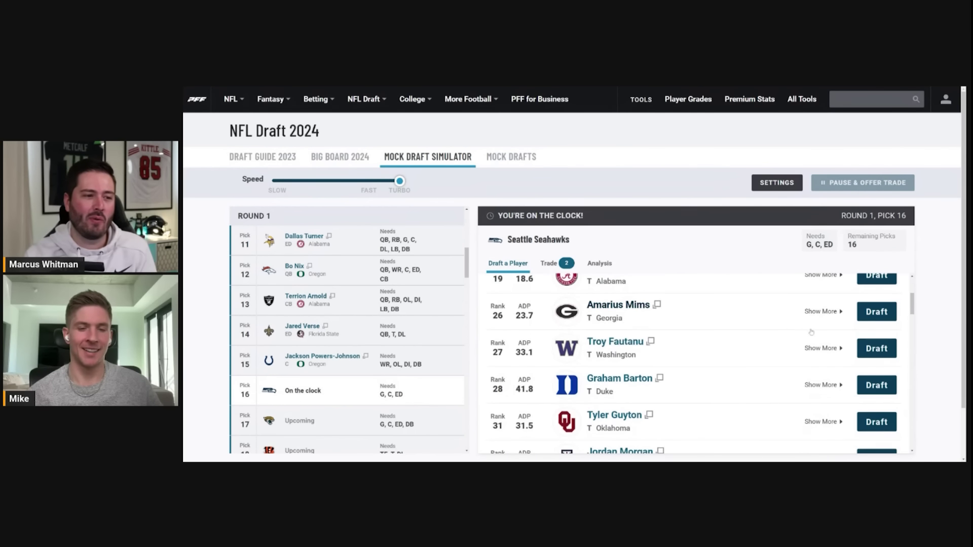
pyautogui.click(887, 356)
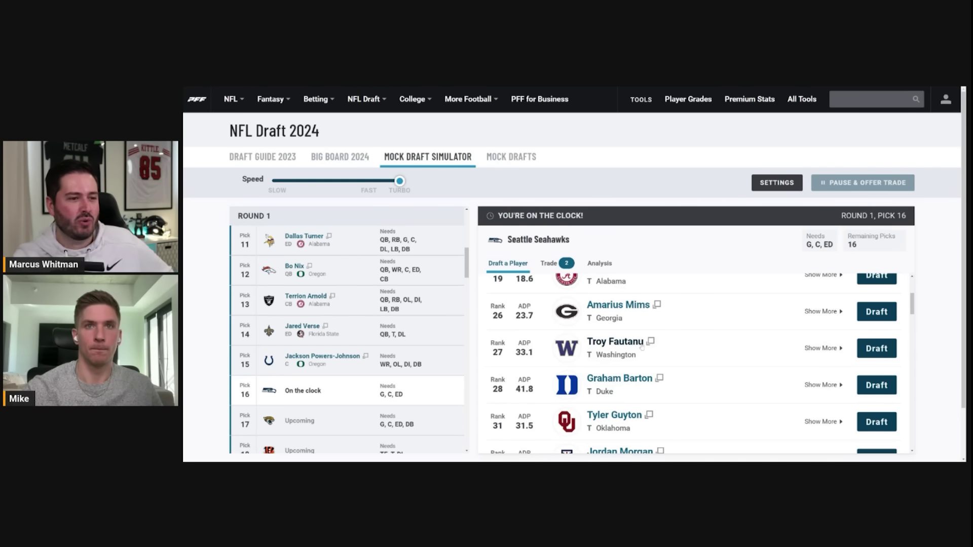
pyautogui.scroll(2, 754, 394)
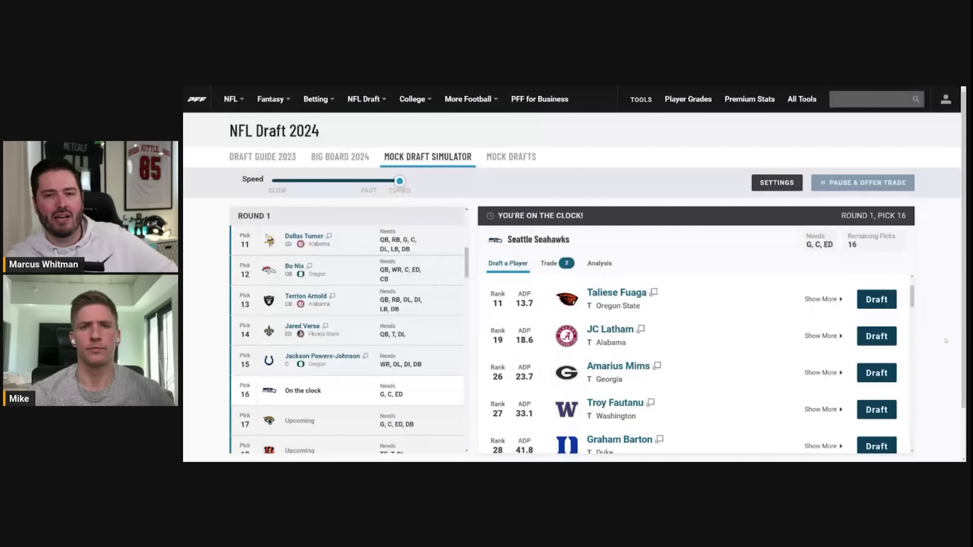
pyautogui.scroll(-1, 677, 399)
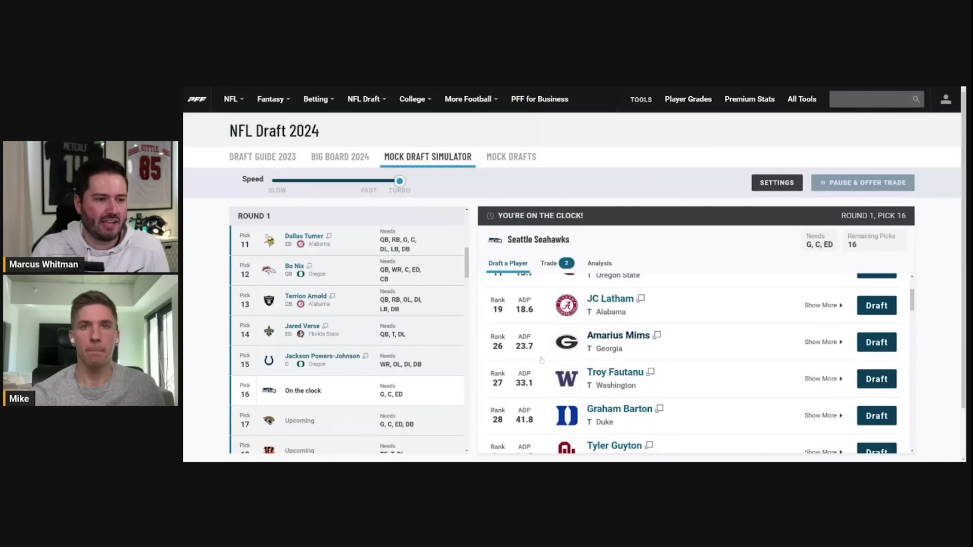
pyautogui.click(886, 381)
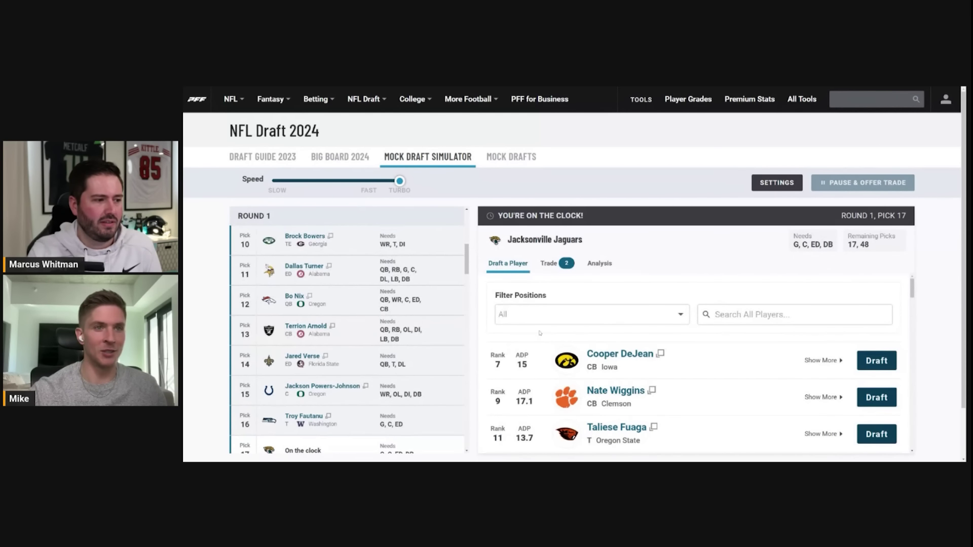
# Step: Filter the available players by WR and look over the receivers for the Jacksonville Jaguars' pick 17
pyautogui.scroll(-1, 418, 360)
pyautogui.scroll(-1, 419, 369)
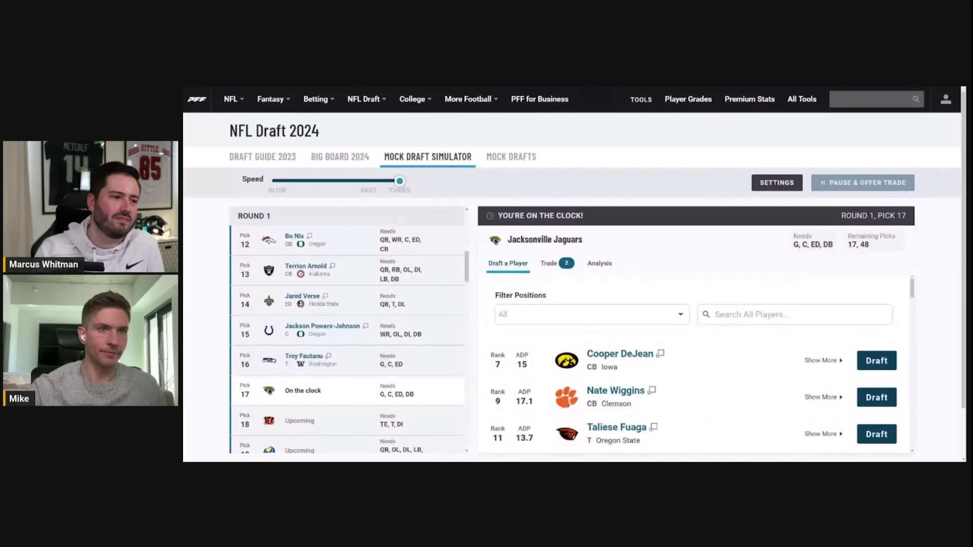
pyautogui.click(515, 319)
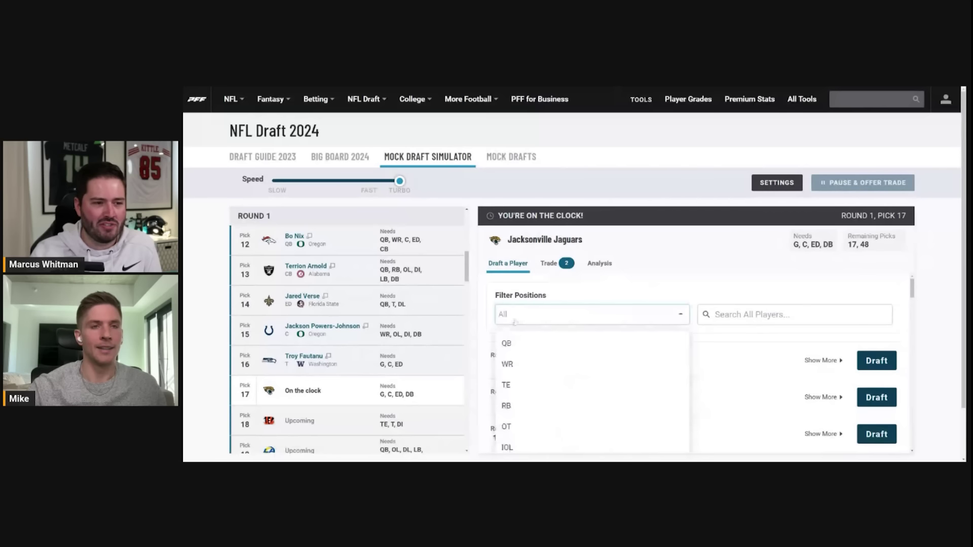
pyautogui.click(517, 366)
pyautogui.scroll(-1, 649, 385)
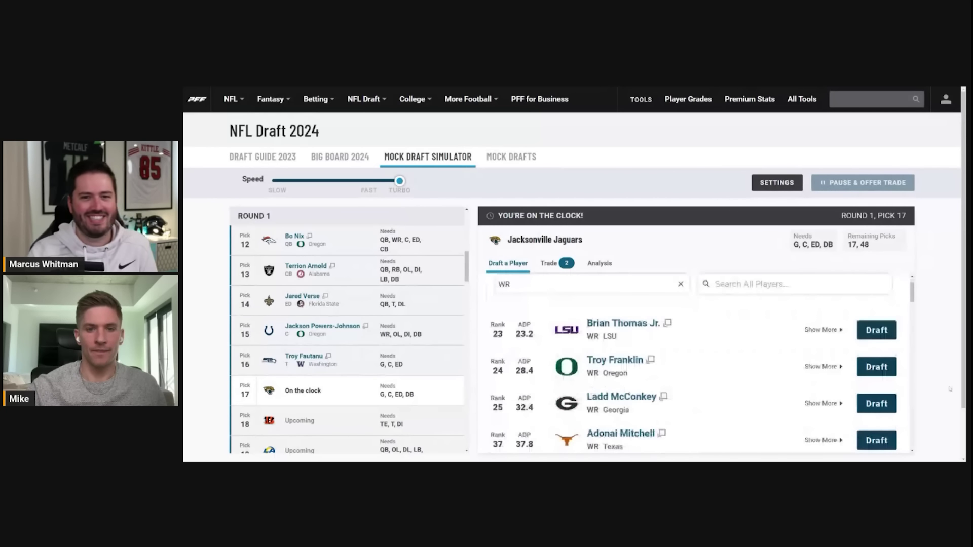
pyautogui.scroll(-1, 931, 360)
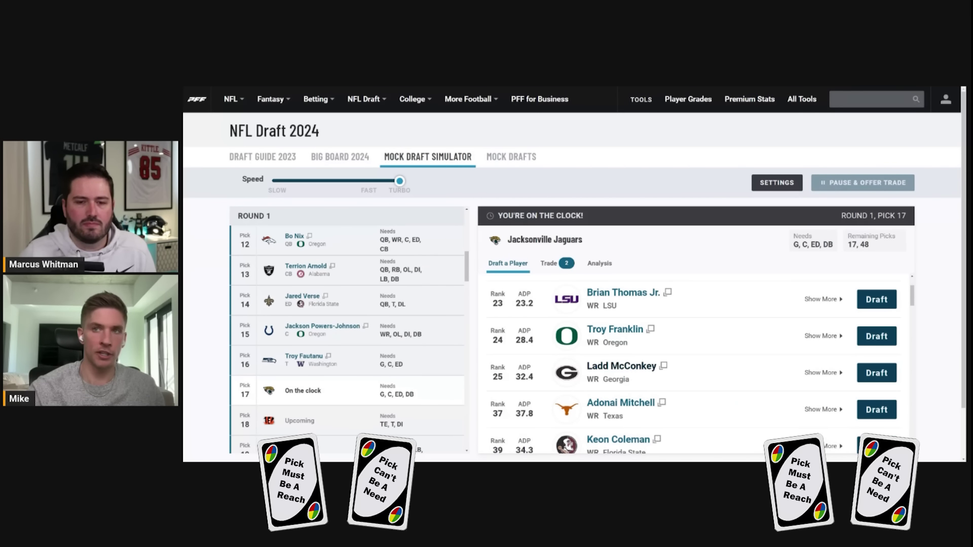
# Step: Clear the WR position filter and draft Taliese Fuaga for the Jacksonville Jaguars at pick 17
pyautogui.scroll(3, 575, 325)
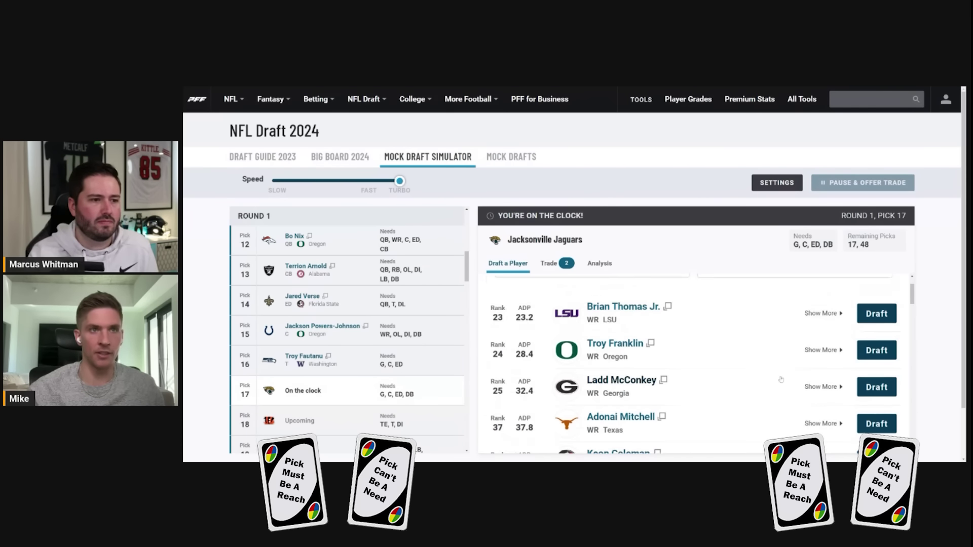
pyautogui.click(575, 326)
pyautogui.scroll(-2, 577, 389)
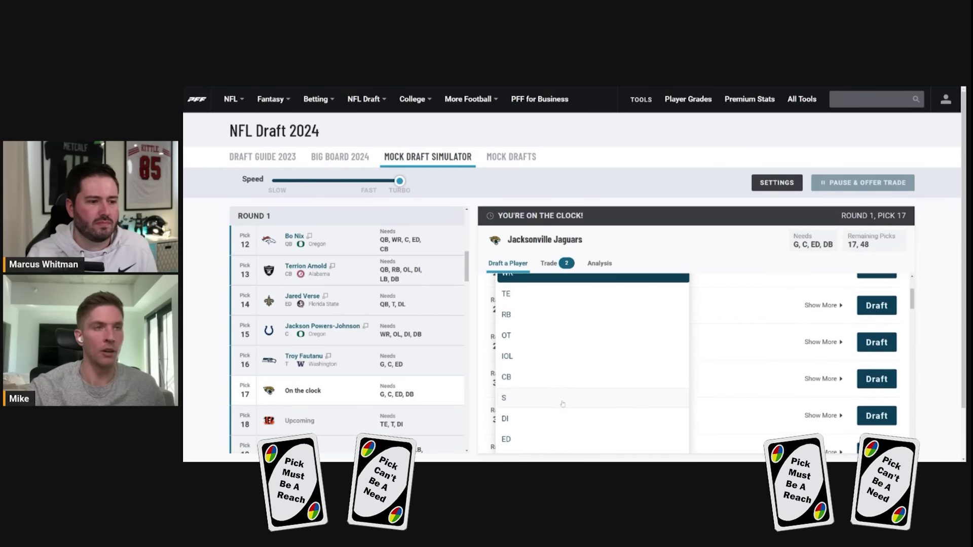
pyautogui.scroll(2, 537, 334)
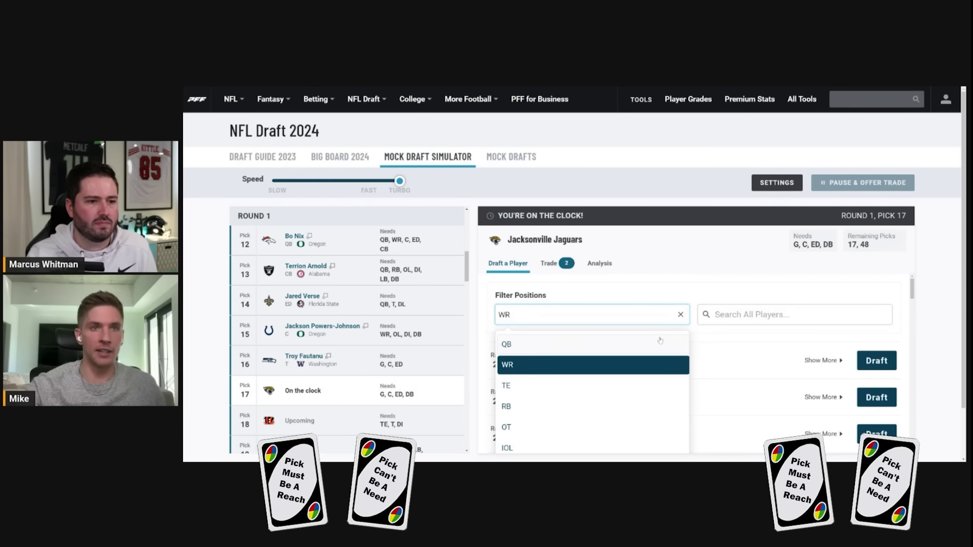
pyautogui.click(680, 315)
pyautogui.click(624, 306)
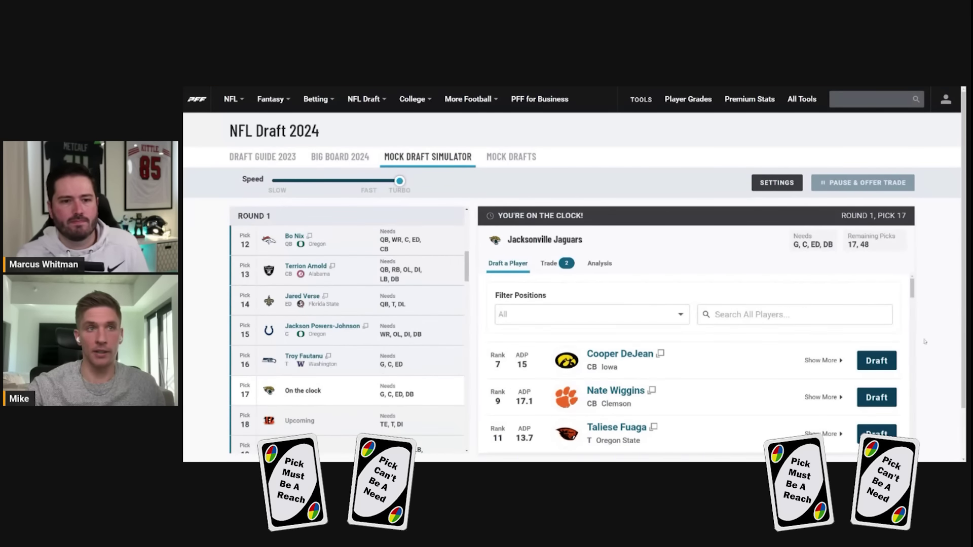
pyautogui.scroll(-1, 714, 386)
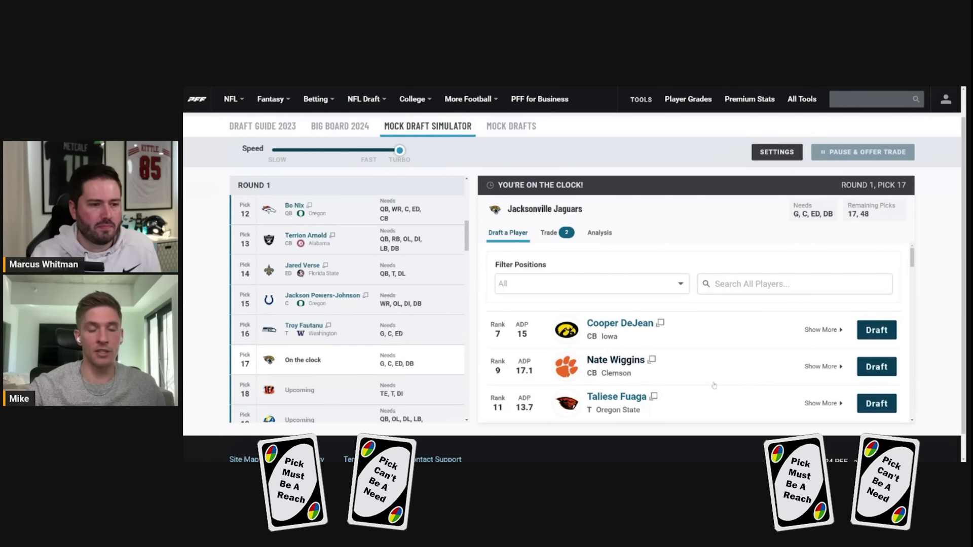
pyautogui.scroll(-2, 714, 386)
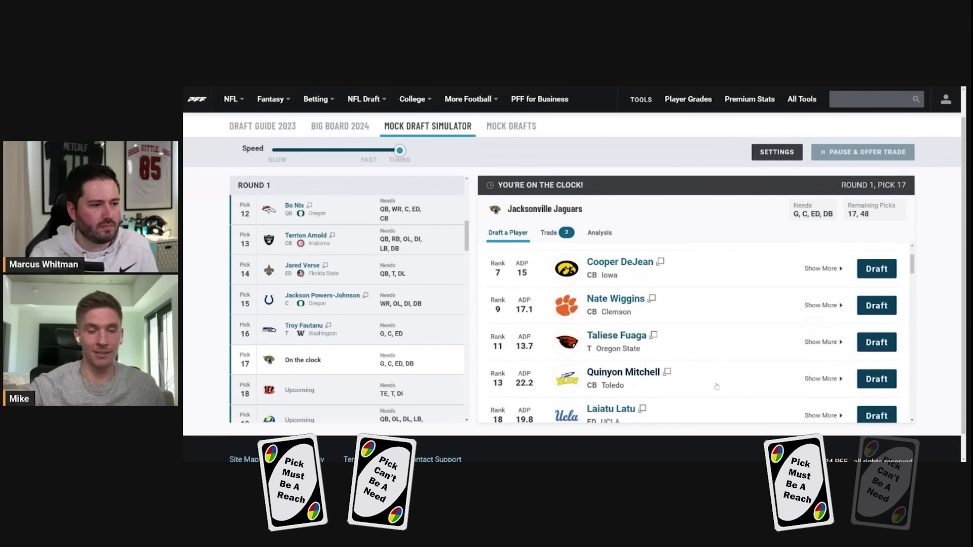
pyautogui.click(874, 345)
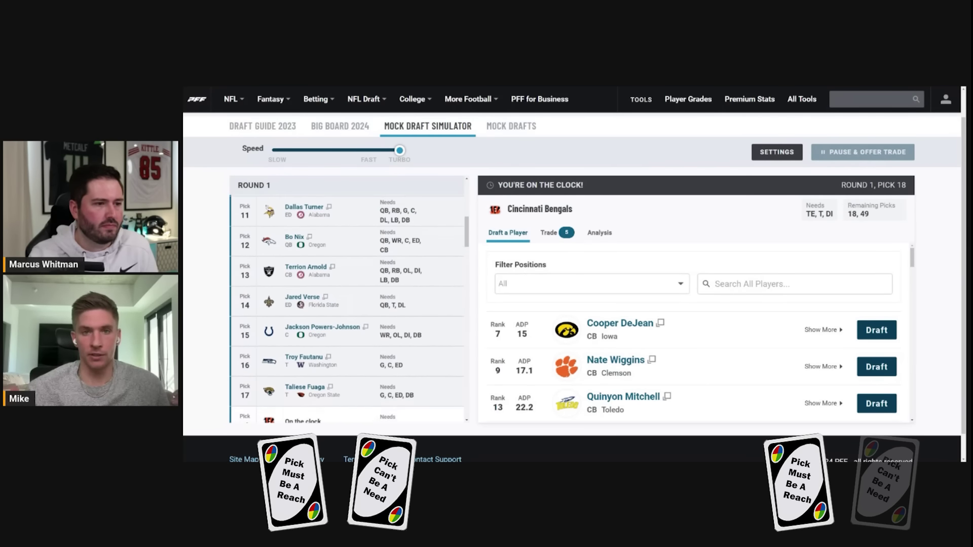
# Step: Check the Round 1 board and draft Cooper DeJean for the Cincinnati Bengals at pick 18
pyautogui.scroll(1, 830, 375)
pyautogui.scroll(-1, 829, 375)
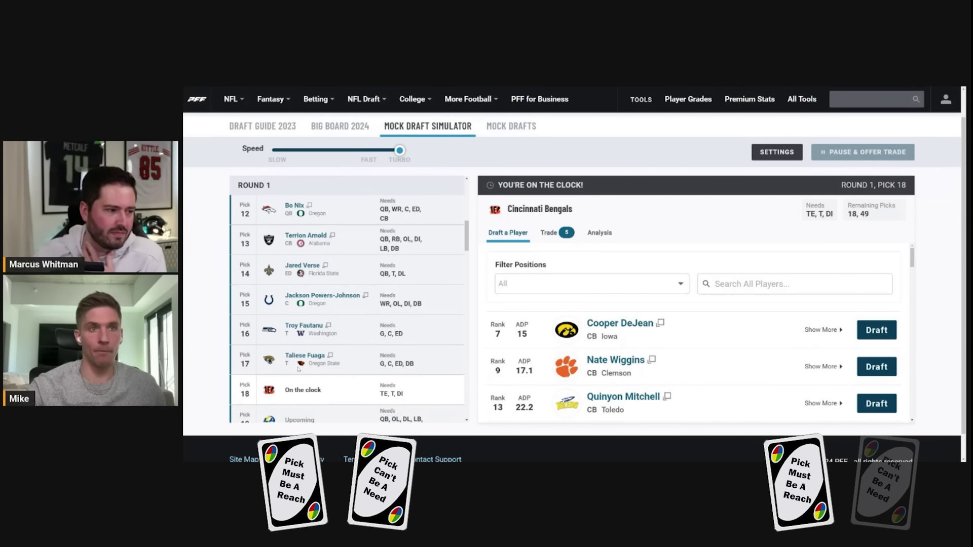
pyautogui.scroll(-1, 214, 310)
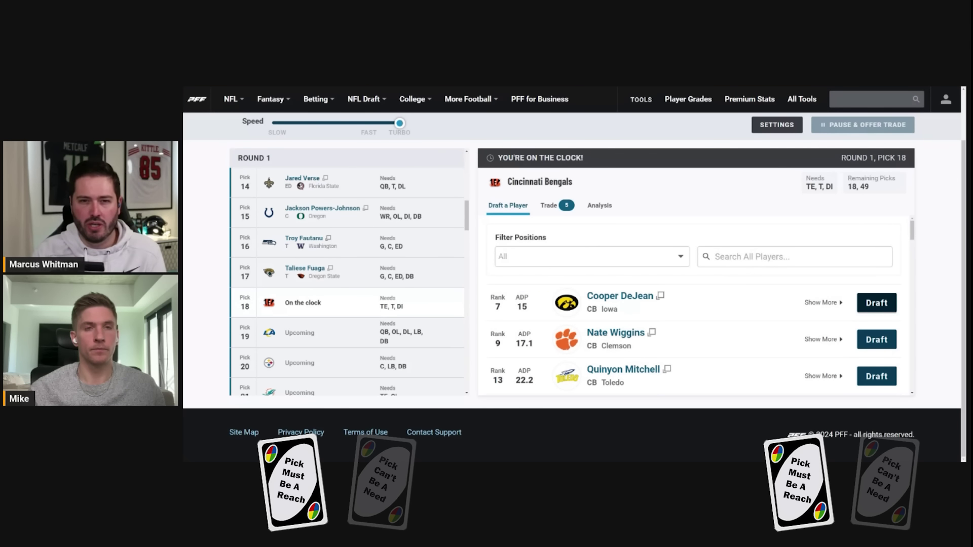
pyautogui.click(877, 302)
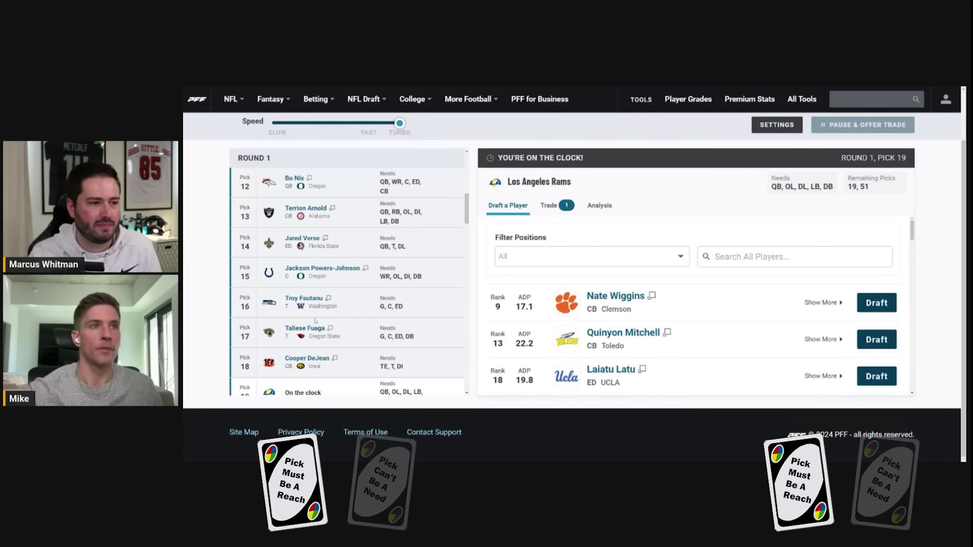
# Step: Review the Round 1 picks and team needs, and draft Laiatu Latu for the Los Angeles Rams at pick 19
pyautogui.scroll(-3, 458, 299)
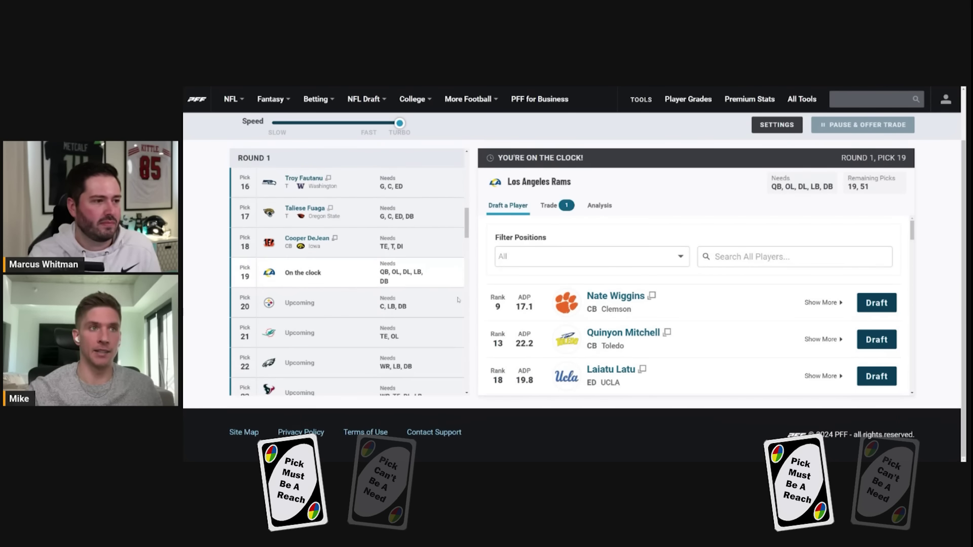
pyautogui.scroll(1, 639, 334)
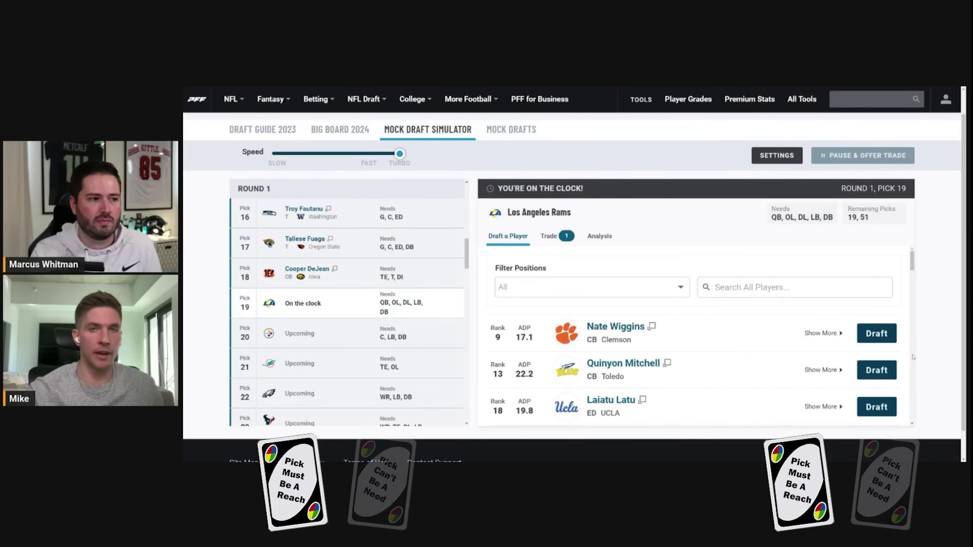
pyautogui.scroll(1, 909, 363)
pyautogui.scroll(-1, 909, 363)
pyautogui.scroll(1, 909, 363)
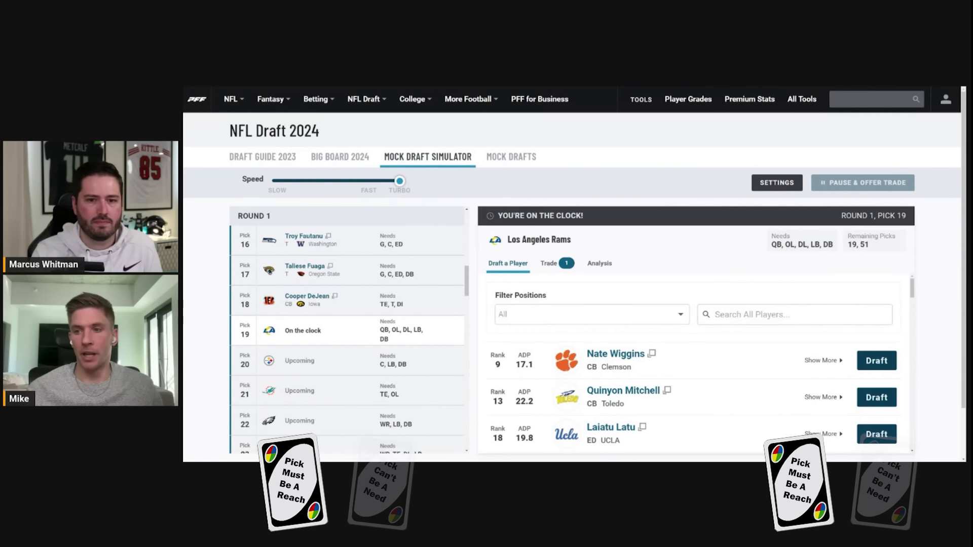
pyautogui.scroll(-1, 913, 332)
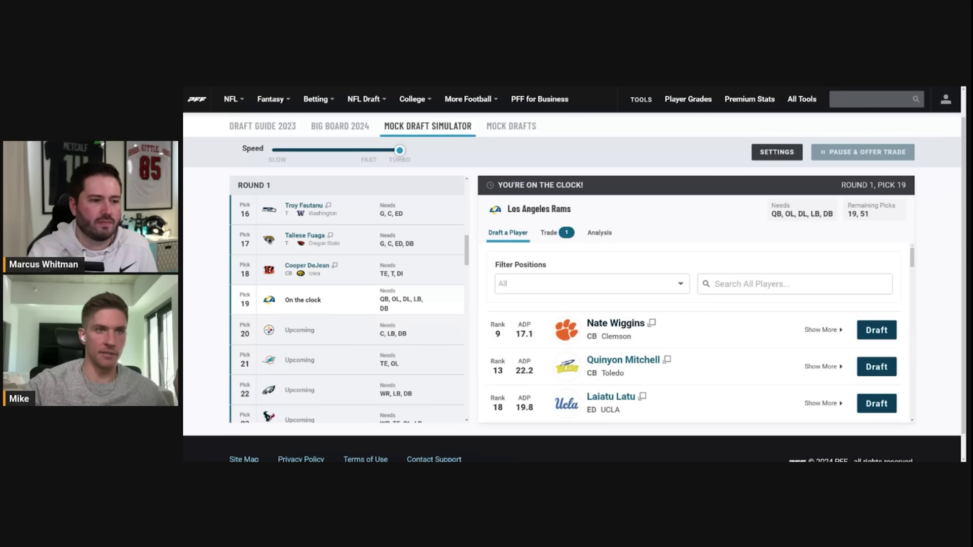
pyautogui.click(885, 403)
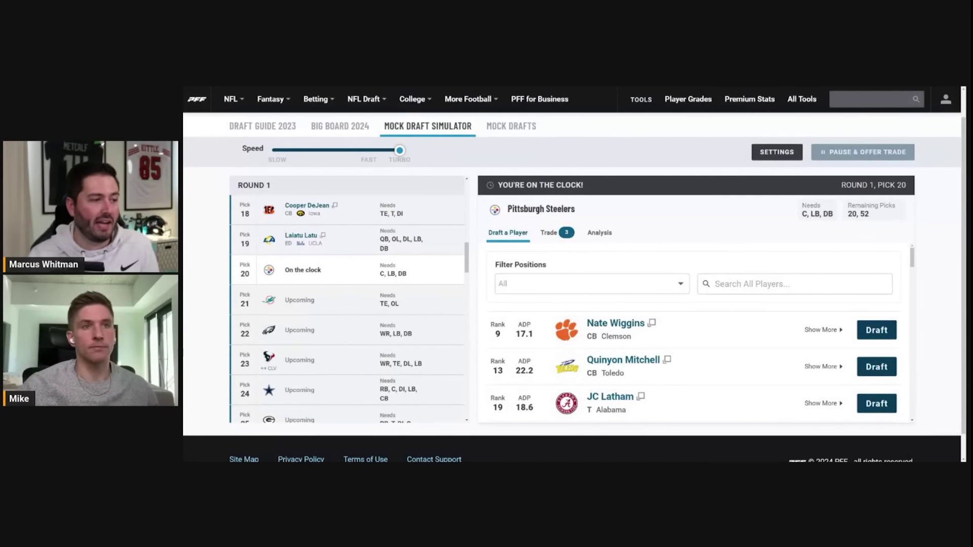
# Step: Review the Round 1 board and look over the top available players for the Pittsburgh Steelers' pick 20
pyautogui.scroll(1, 306, 310)
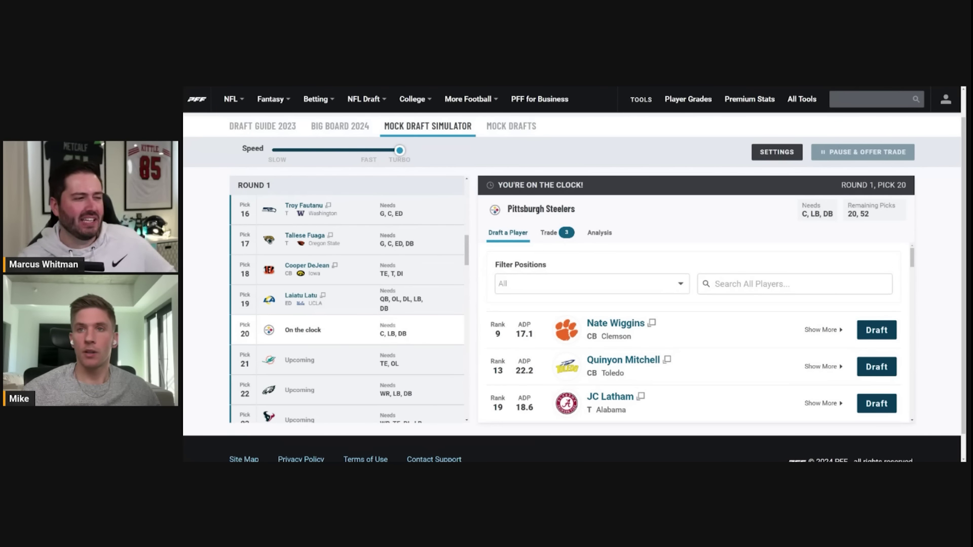
pyautogui.scroll(-1, 399, 317)
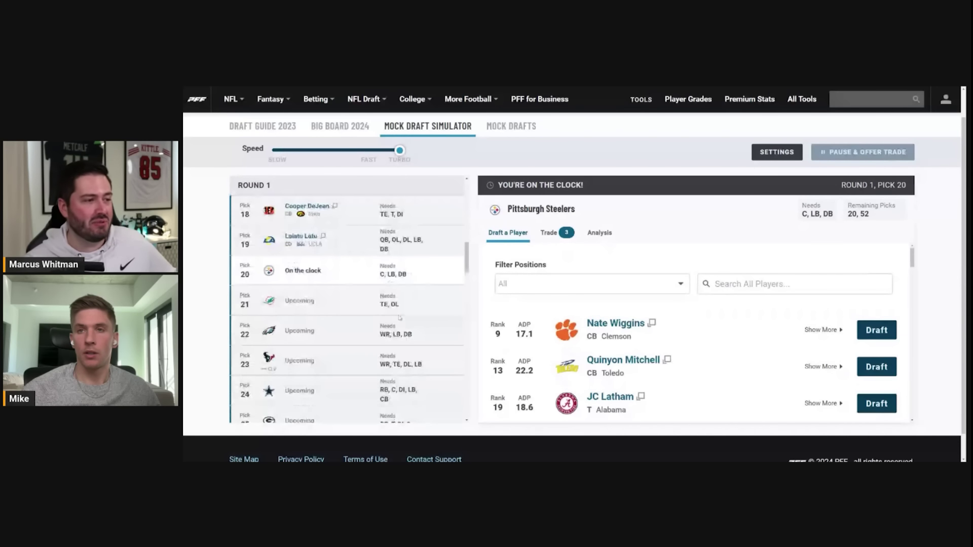
pyautogui.scroll(1, 399, 318)
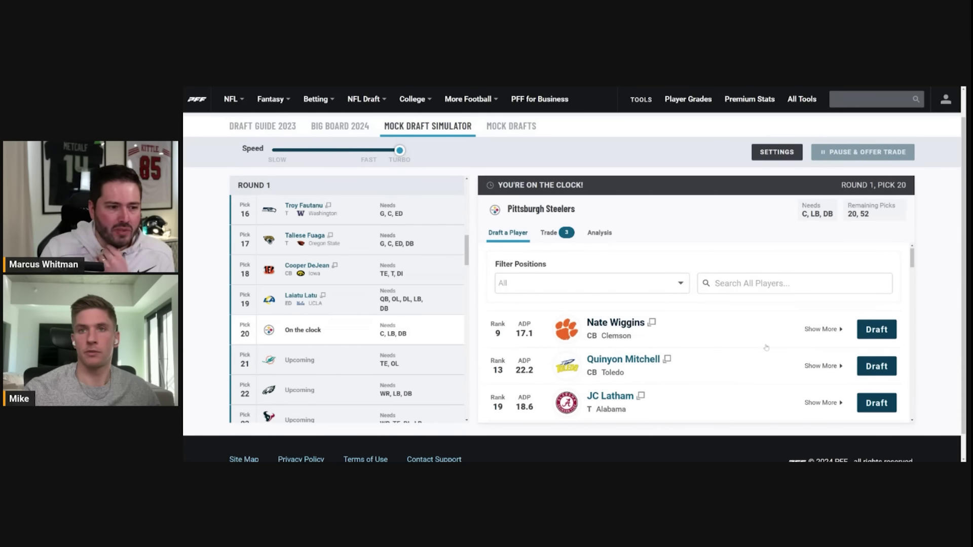
pyautogui.scroll(-1, 766, 346)
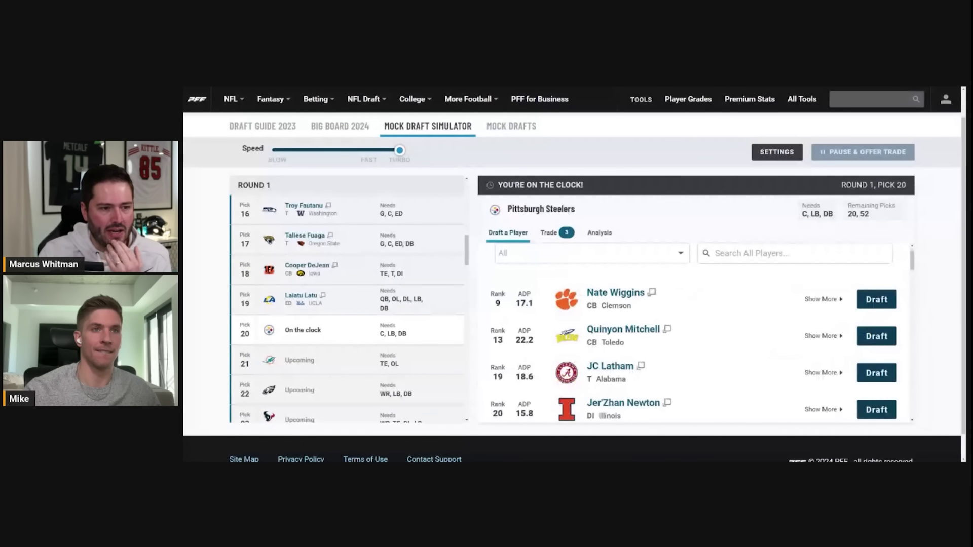
pyautogui.scroll(1, 763, 346)
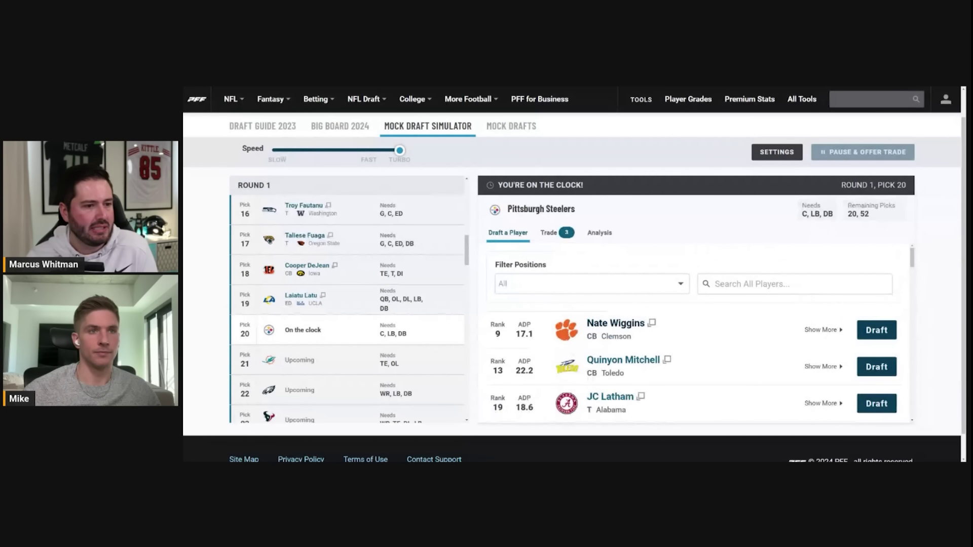
pyautogui.click(606, 283)
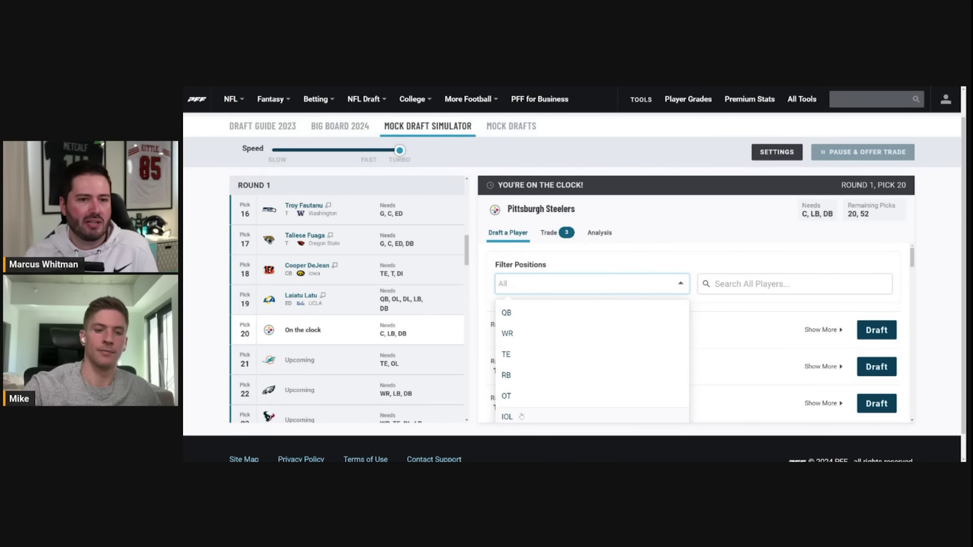
pyautogui.click(949, 291)
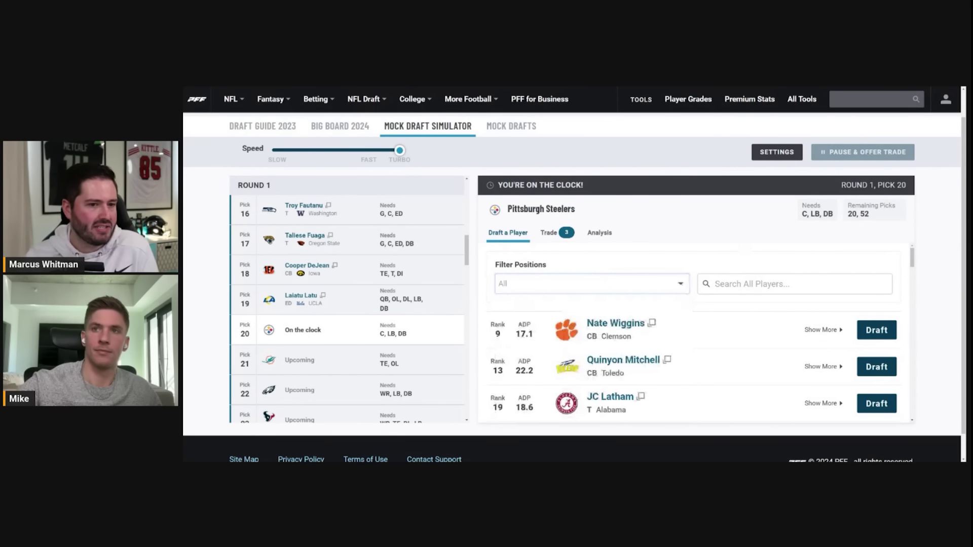
pyautogui.scroll(-1, 675, 358)
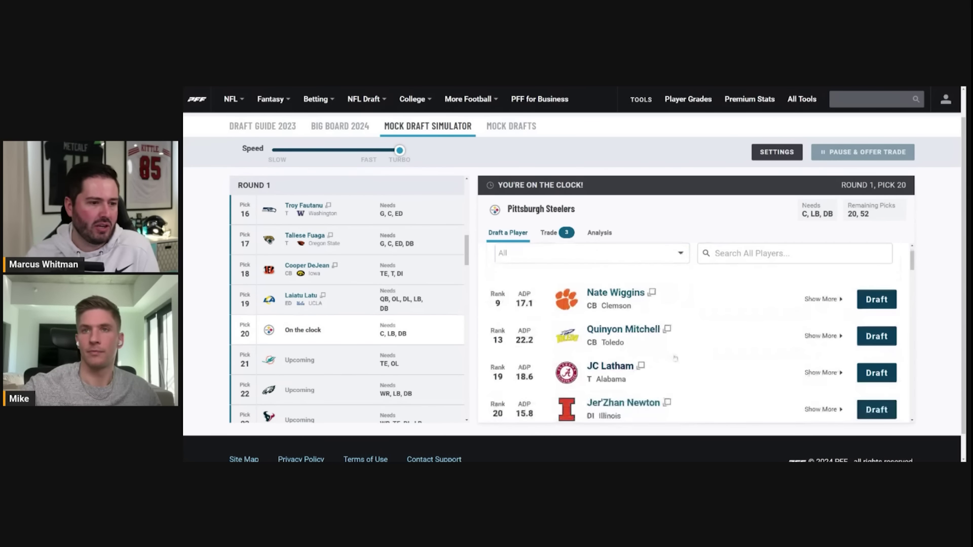
pyautogui.scroll(-1, 735, 365)
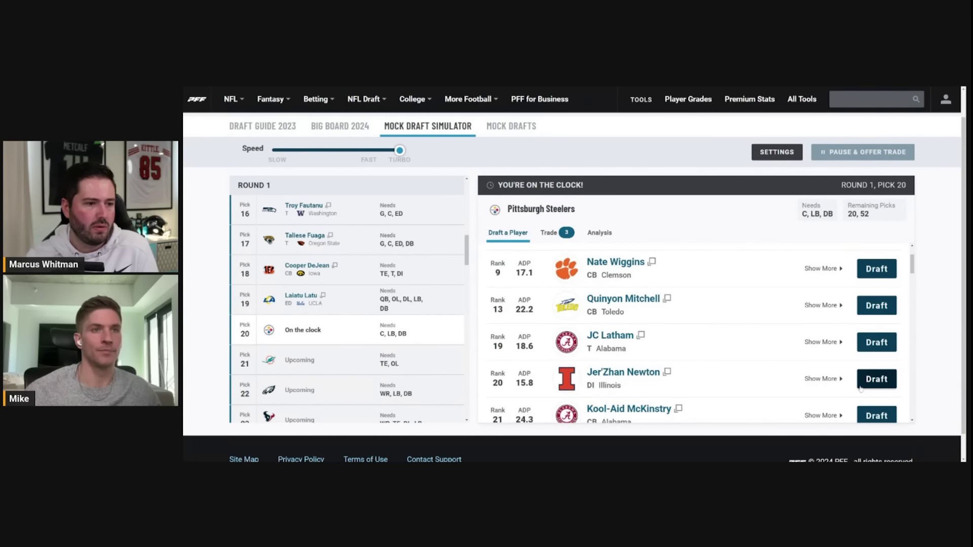
pyautogui.scroll(-1, 861, 389)
pyautogui.scroll(1, 860, 388)
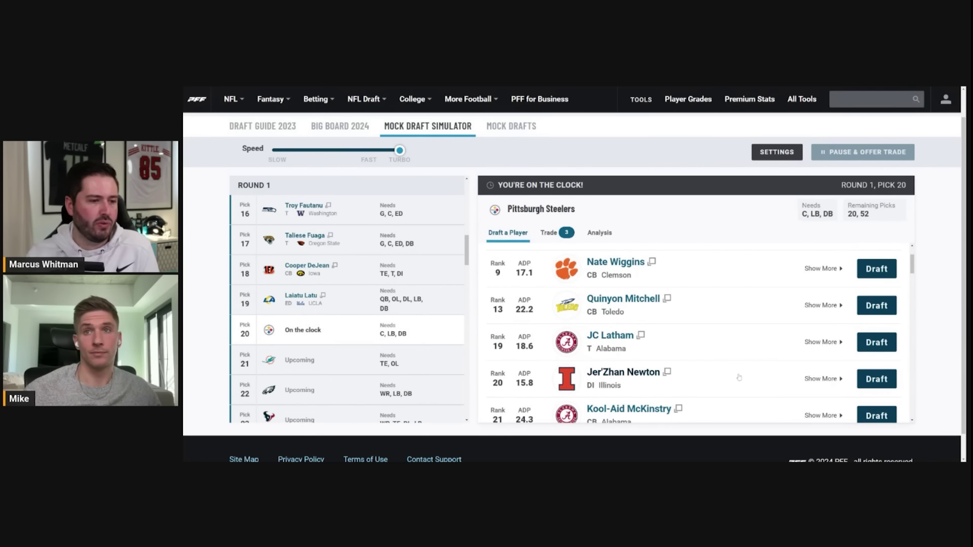
pyautogui.scroll(-1, 739, 377)
pyautogui.scroll(1, 739, 380)
pyautogui.scroll(-1, 740, 385)
pyautogui.scroll(1, 740, 387)
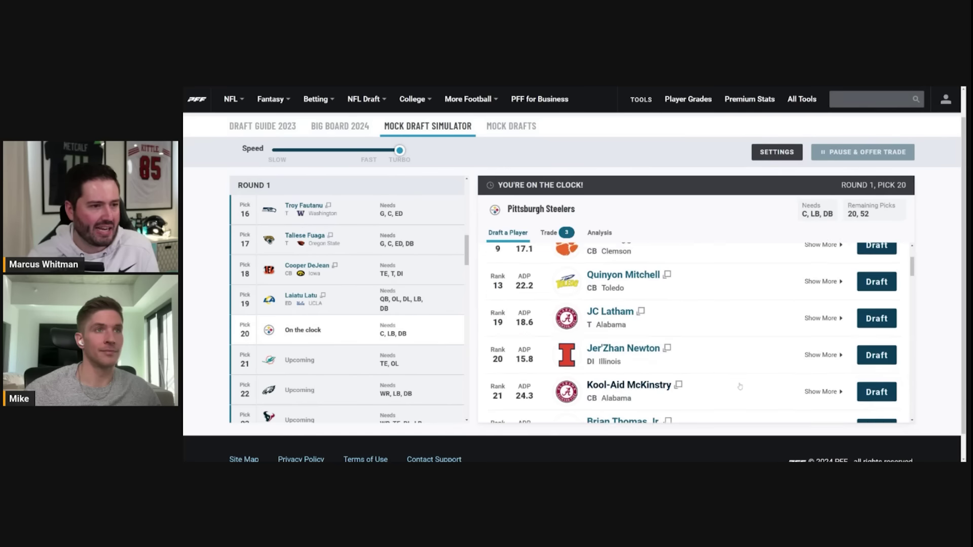
pyautogui.scroll(2, 740, 387)
pyautogui.scroll(-1, 659, 329)
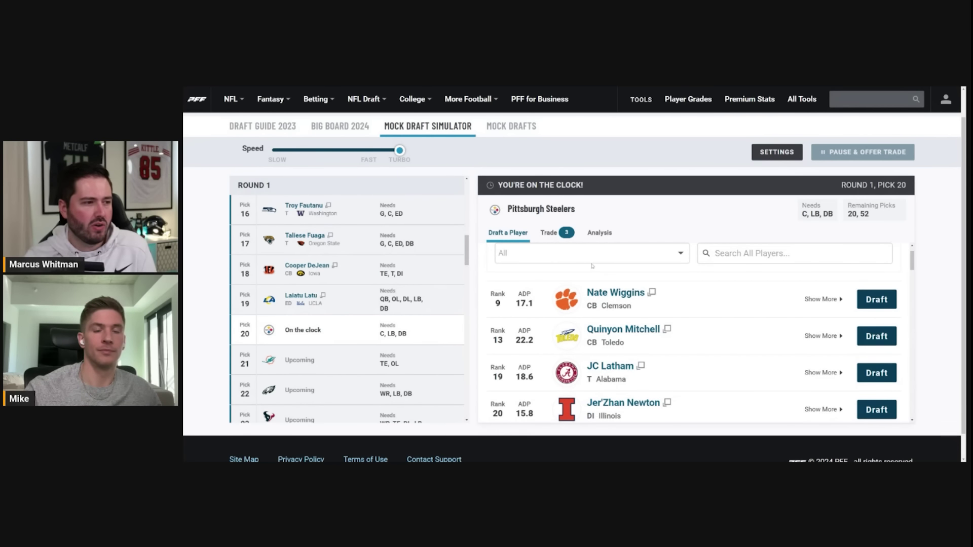
# Step: Filter the available players by CB and draft Quinyon Mitchell for the Pittsburgh Steelers at pick 20
pyautogui.click(591, 256)
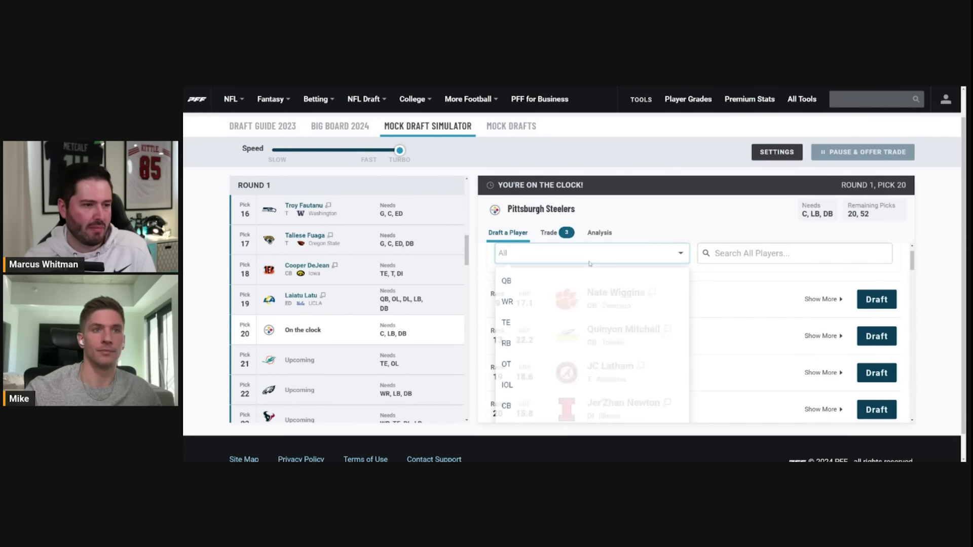
pyautogui.click(507, 408)
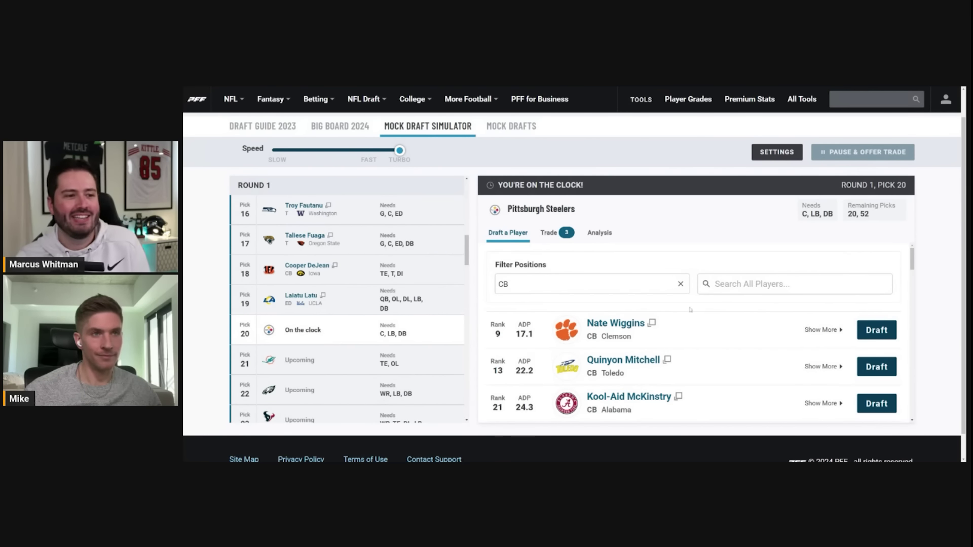
pyautogui.scroll(-1, 805, 321)
pyautogui.scroll(1, 807, 316)
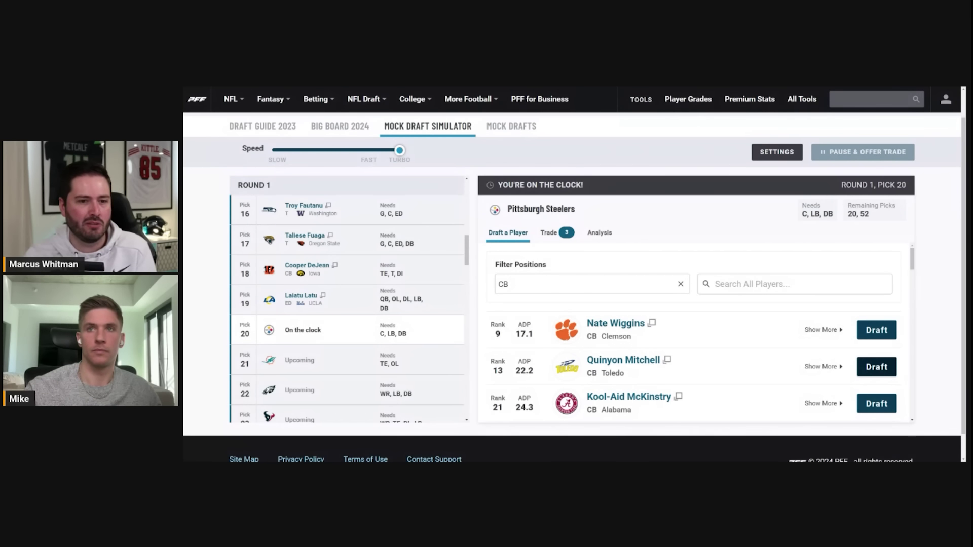
pyautogui.click(877, 367)
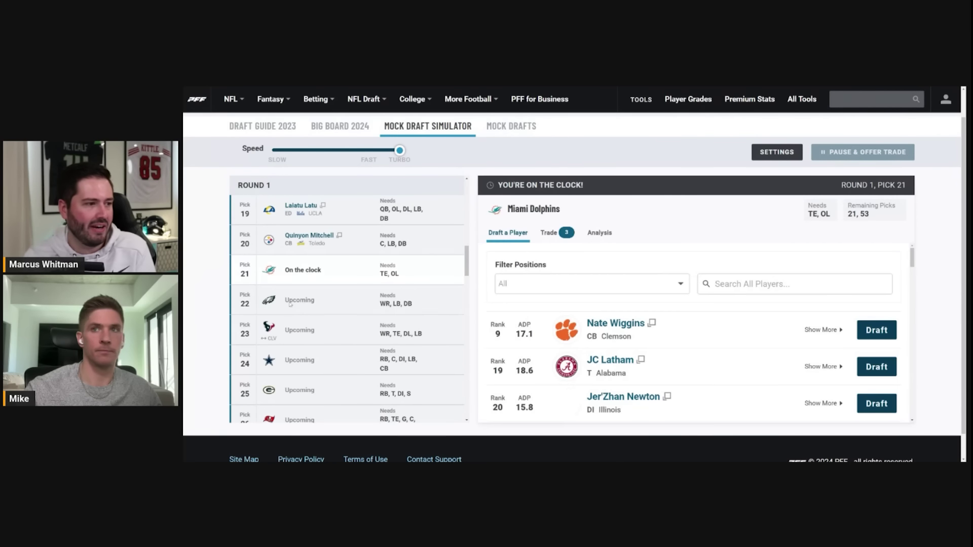
# Step: Filter the available players by OT and draft Amarius Mims for the Miami Dolphins at pick 21
pyautogui.scroll(1, 340, 314)
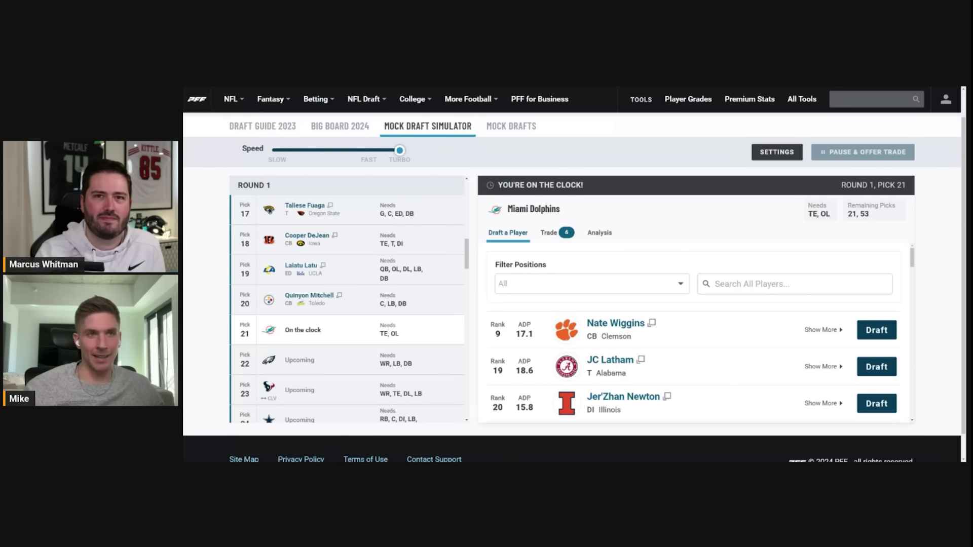
pyautogui.scroll(-1, 715, 357)
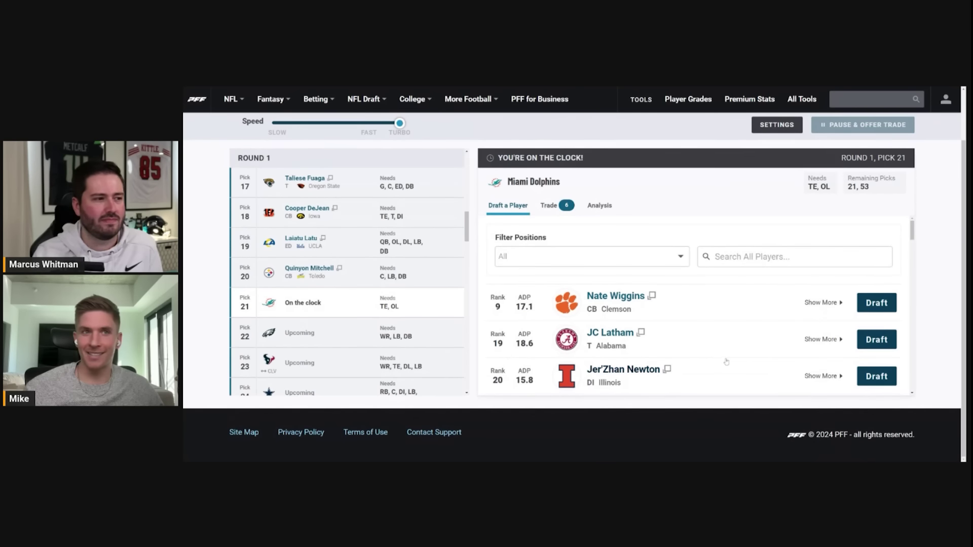
pyautogui.scroll(1, 720, 359)
pyautogui.scroll(-2, 728, 356)
pyautogui.scroll(-2, 765, 356)
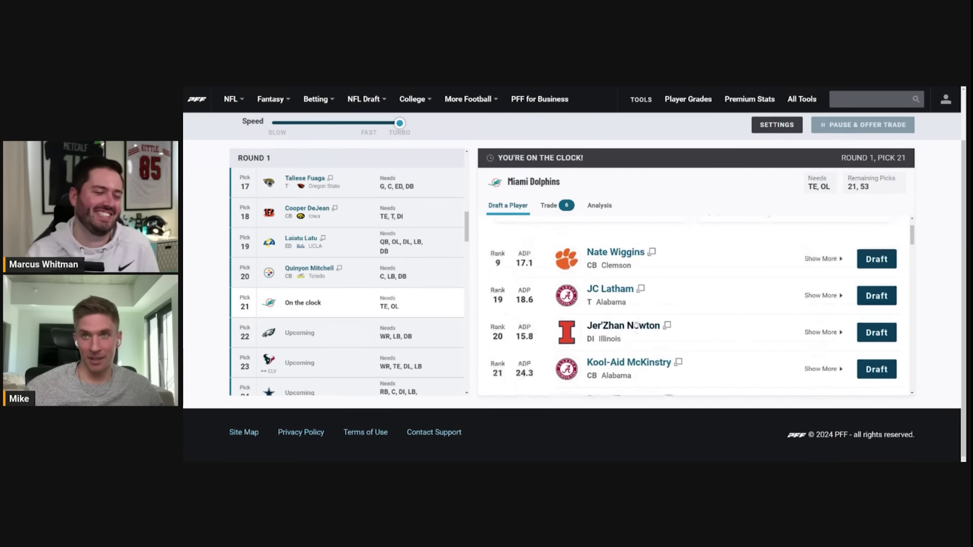
pyautogui.scroll(2, 599, 274)
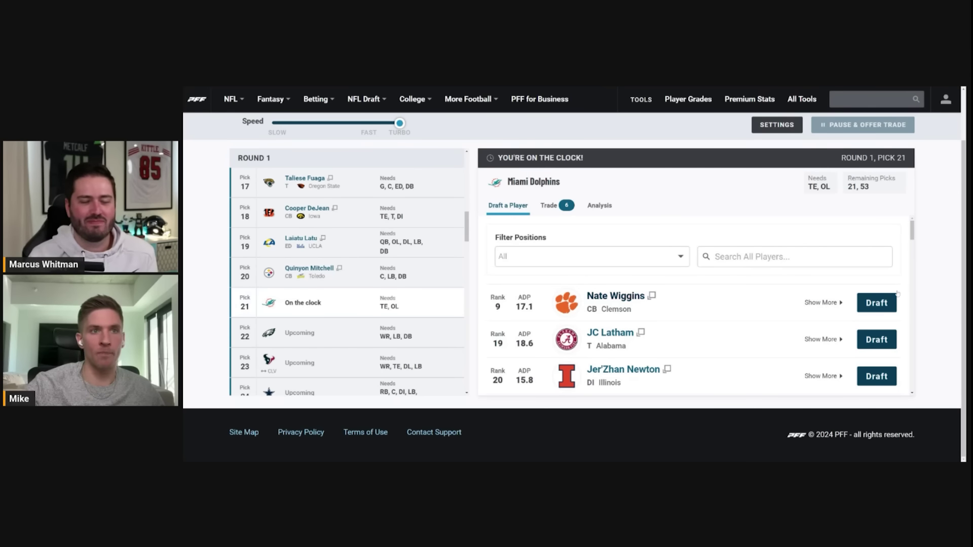
pyautogui.scroll(-1, 770, 333)
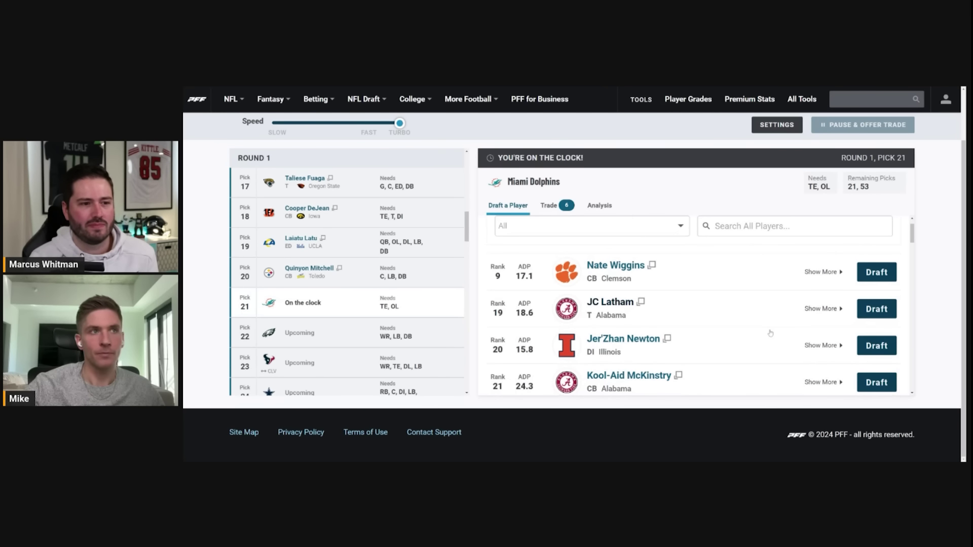
pyautogui.click(532, 233)
pyautogui.click(530, 337)
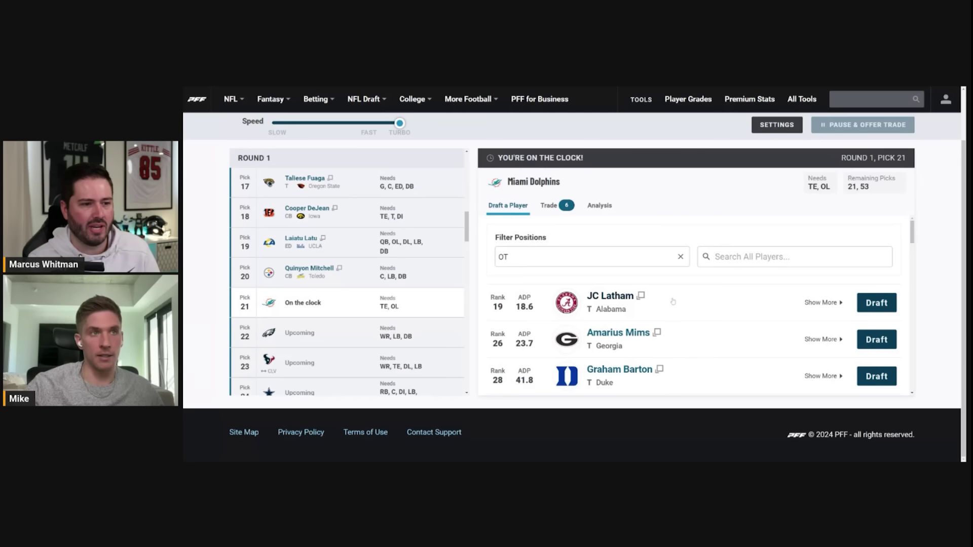
pyautogui.click(876, 339)
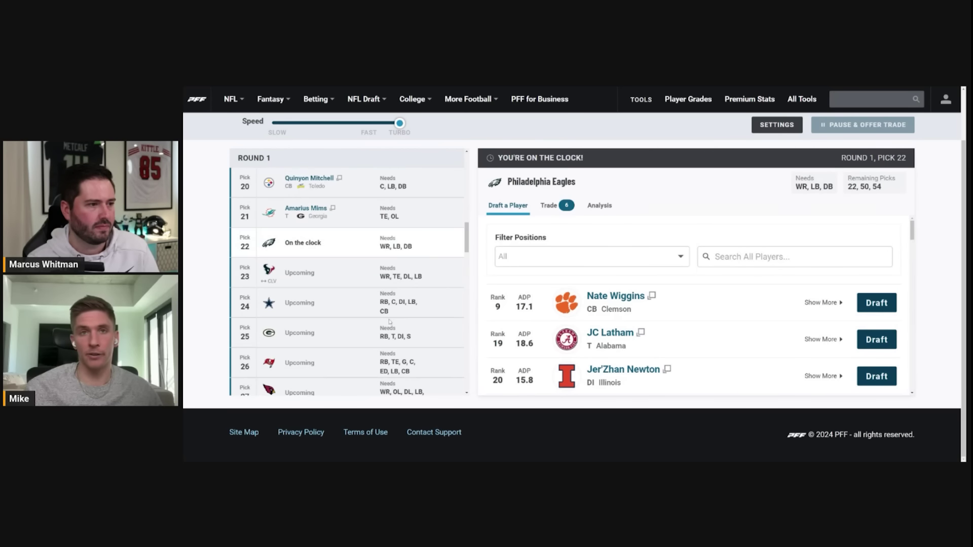
# Step: Review the Round 1 board and available players, and draft Nate Wiggins for the Philadelphia Eagles at pick 22
pyautogui.scroll(2, 390, 321)
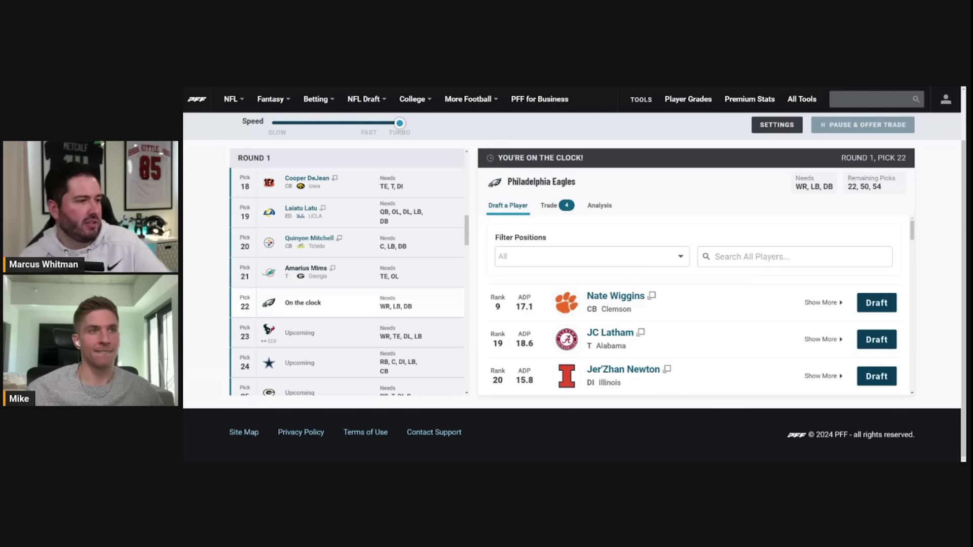
pyautogui.scroll(-2, 323, 308)
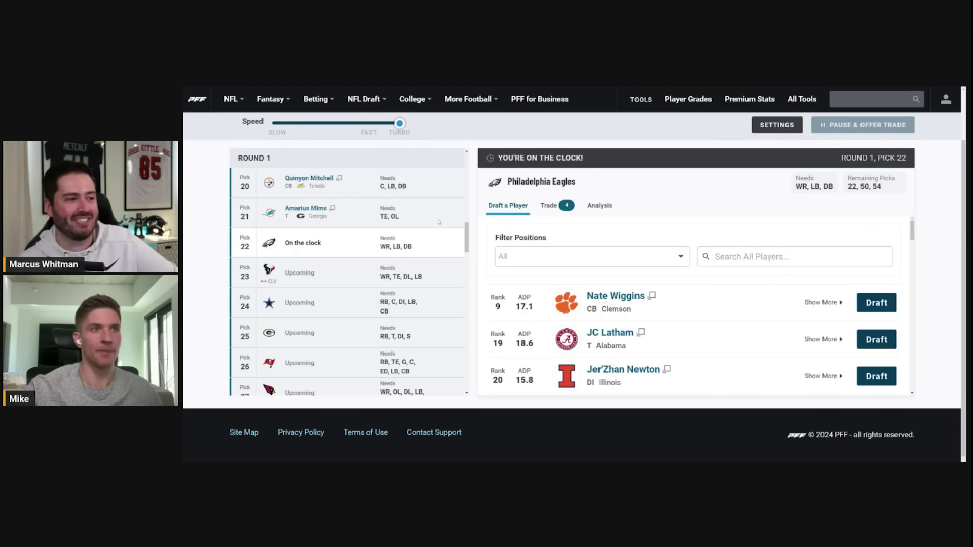
pyautogui.scroll(2, 460, 256)
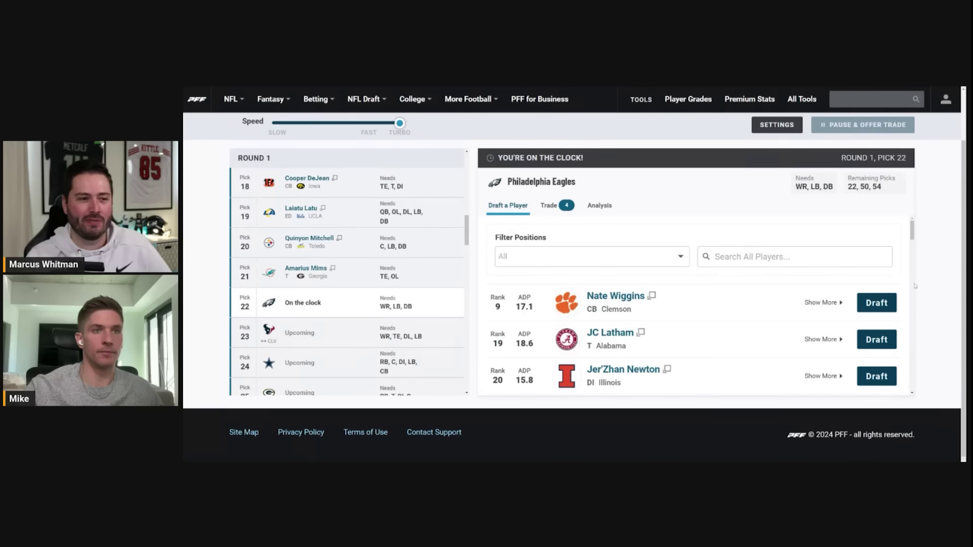
pyautogui.scroll(-1, 690, 310)
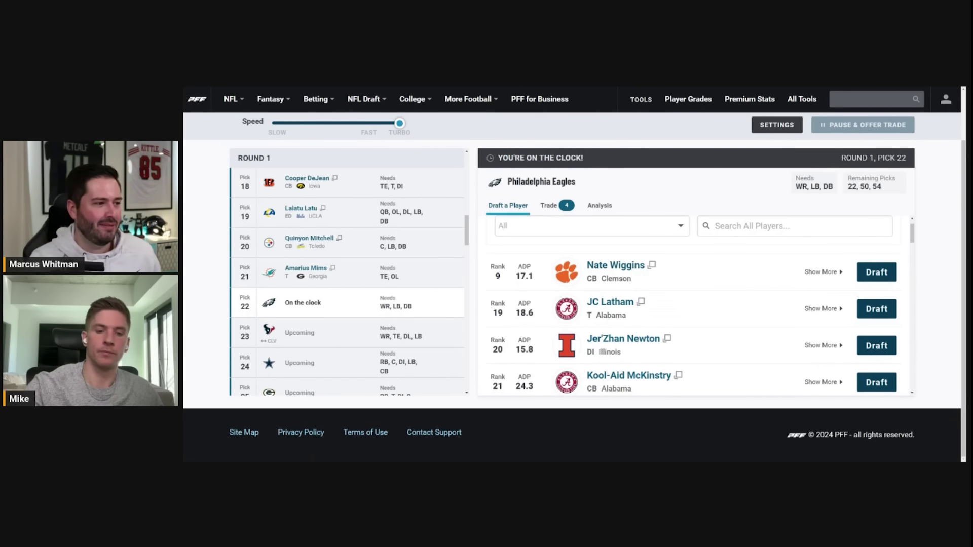
pyautogui.scroll(2, 402, 281)
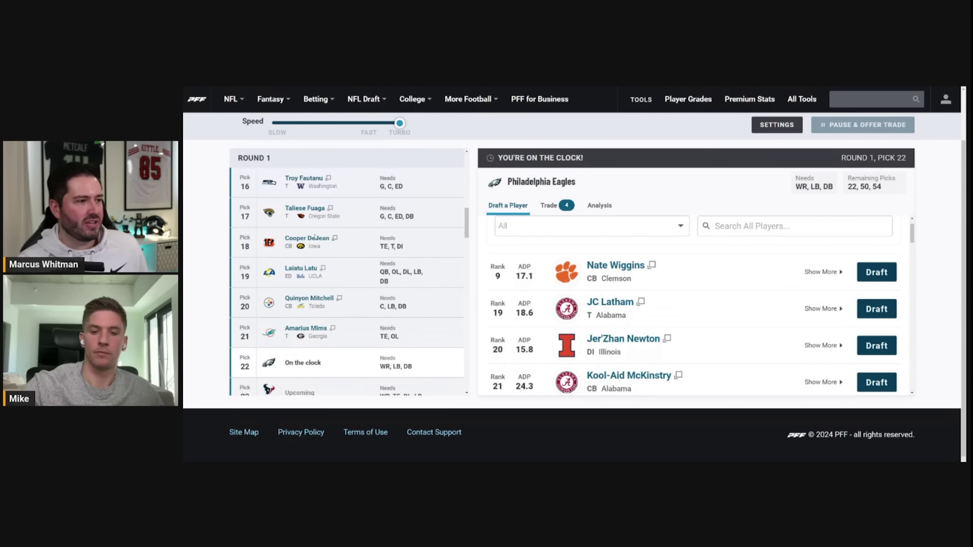
pyautogui.scroll(-1, 381, 315)
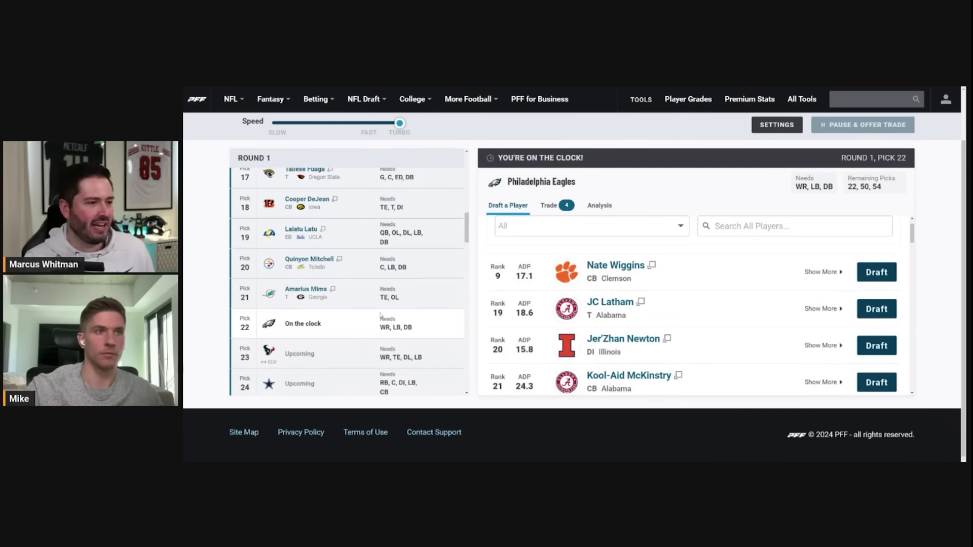
pyautogui.scroll(-2, 380, 315)
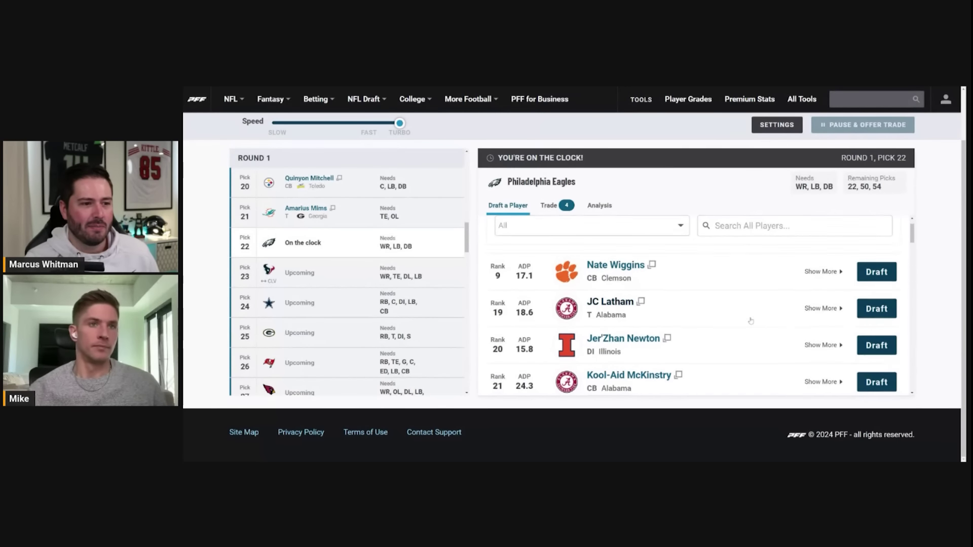
pyautogui.scroll(-2, 729, 323)
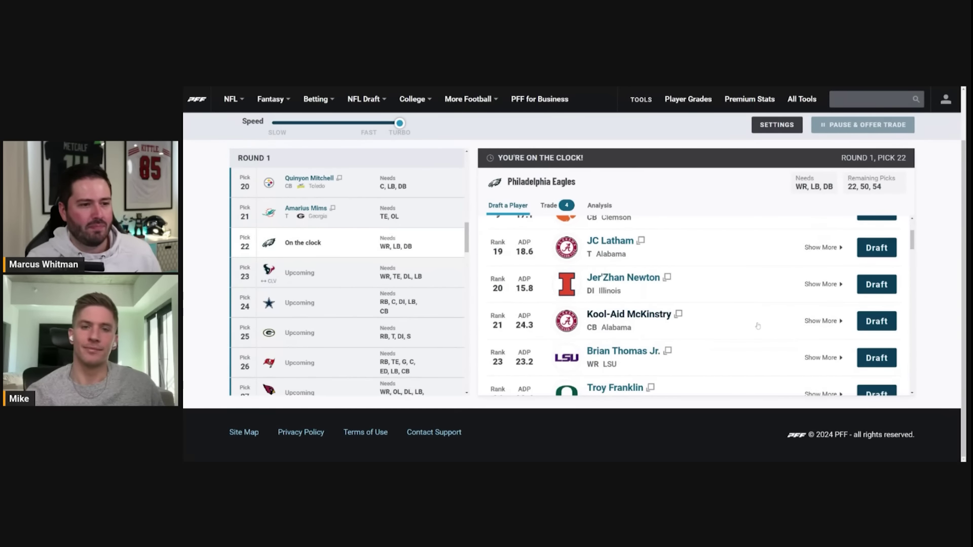
pyautogui.scroll(3, 757, 326)
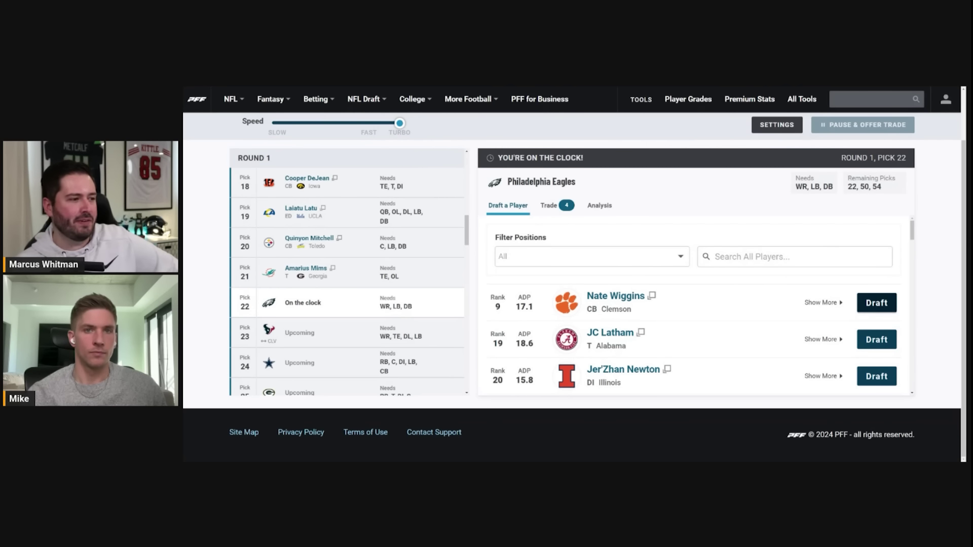
pyautogui.click(877, 303)
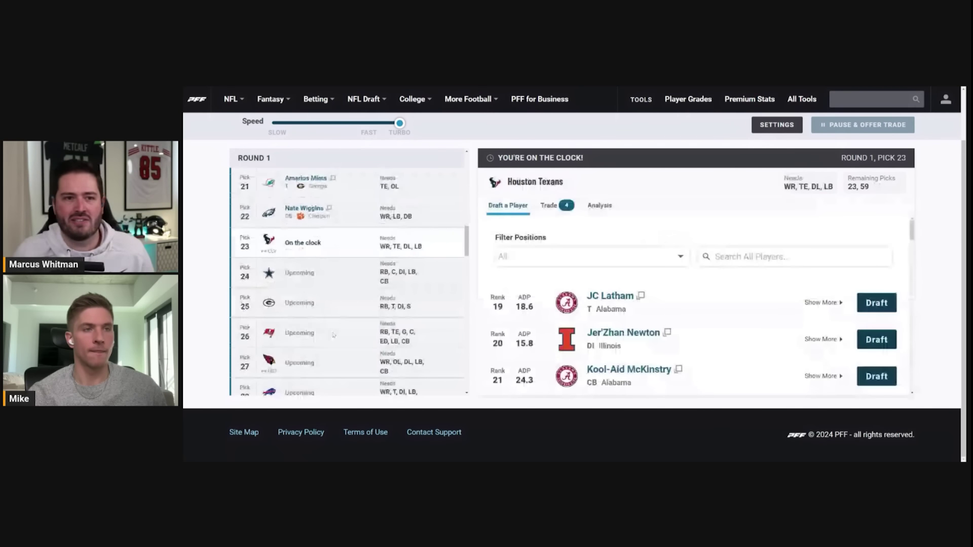
# Step: Review the Round 1 board and draft Jer'Zhan Newton for the Houston Texans at pick 23
pyautogui.scroll(3, 333, 335)
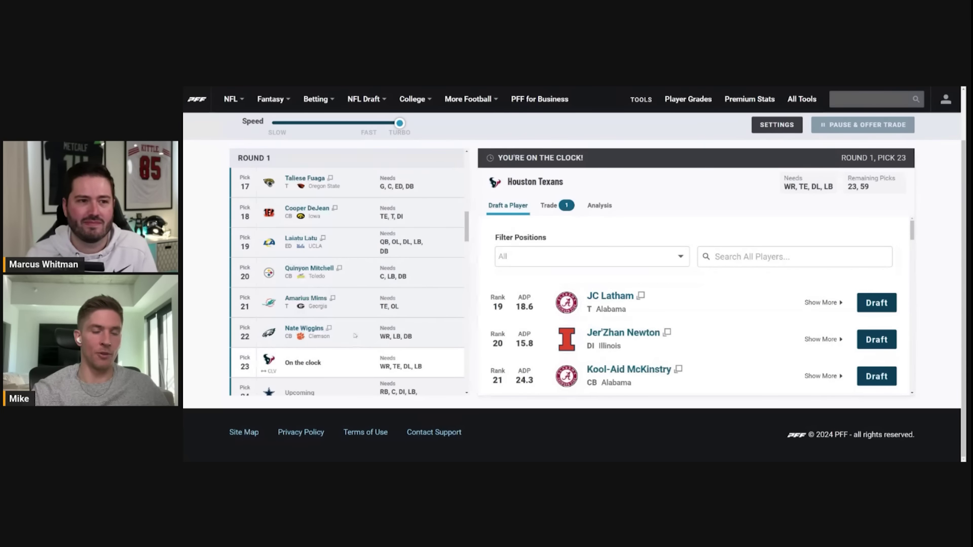
pyautogui.scroll(-3, 354, 334)
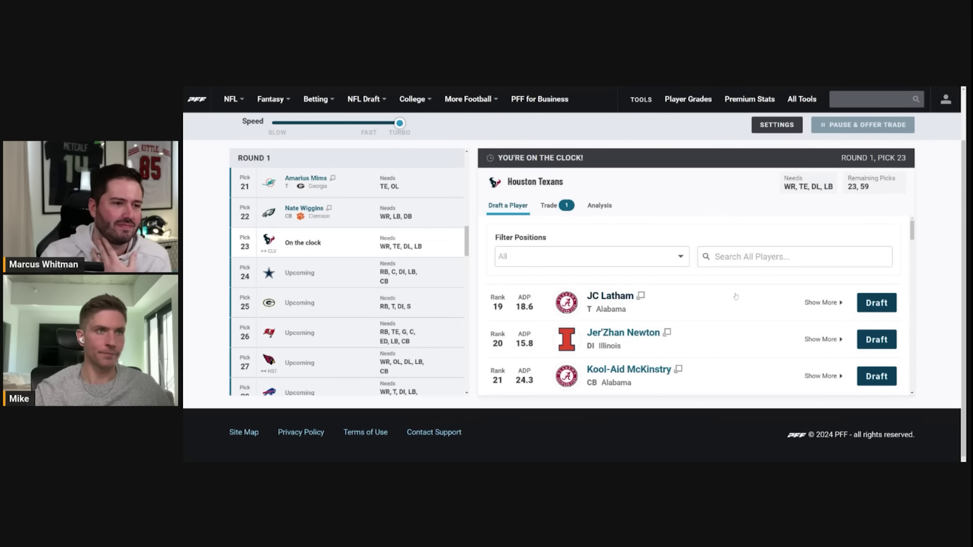
pyautogui.scroll(2, 736, 295)
pyautogui.click(868, 373)
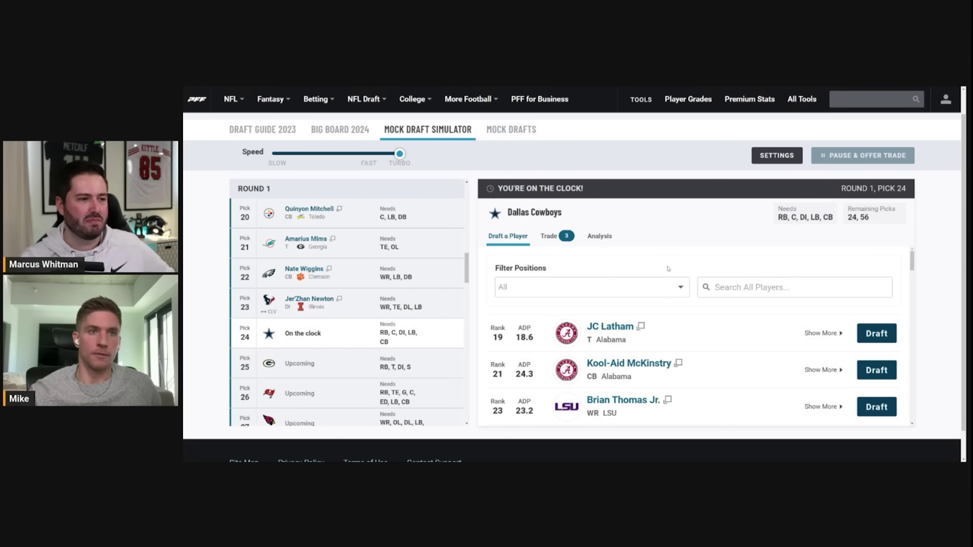
# Step: Filter the available players by WR, look through the receivers, and draft Xavier Worthy for the Dallas Cowboys at pick 24
pyautogui.click(599, 291)
pyautogui.click(651, 267)
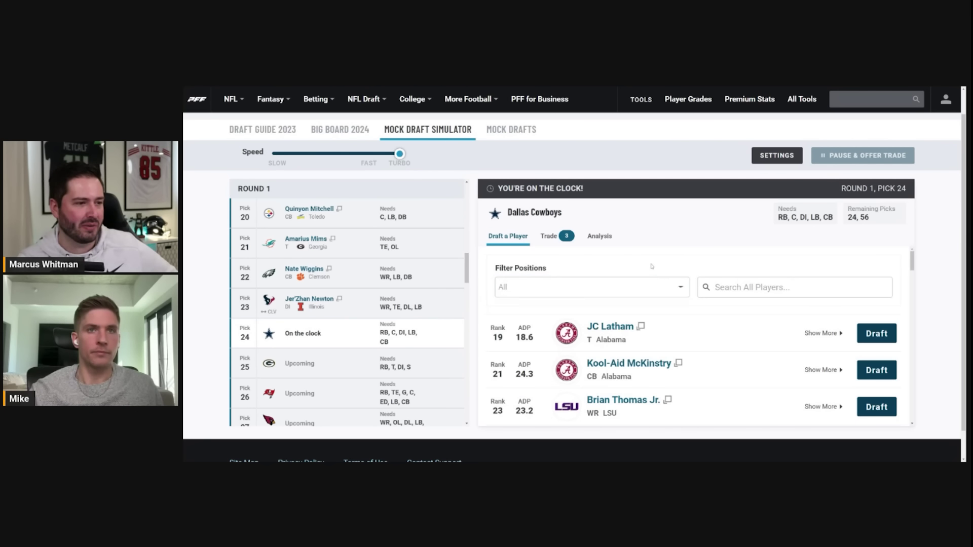
pyautogui.click(596, 296)
pyautogui.click(522, 338)
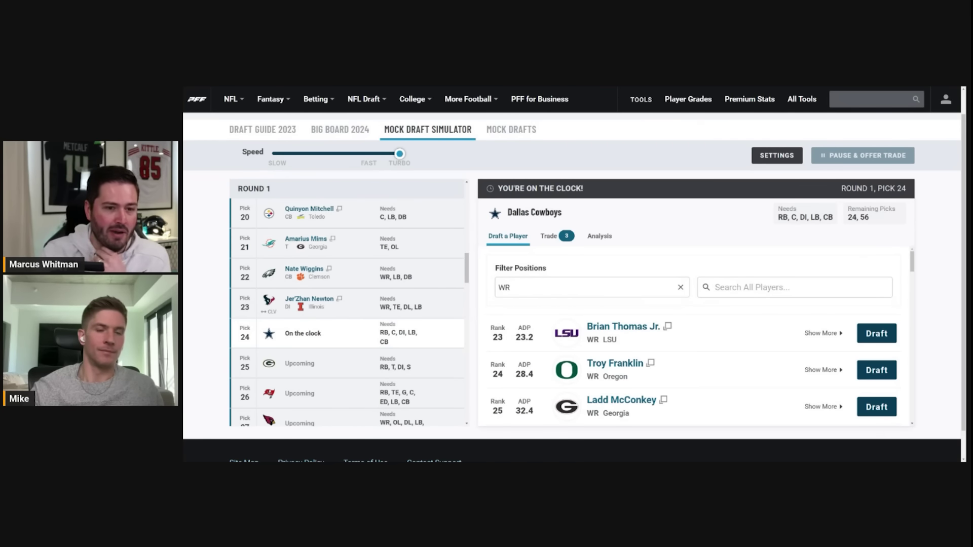
pyautogui.scroll(-1, 935, 312)
pyautogui.scroll(-1, 935, 313)
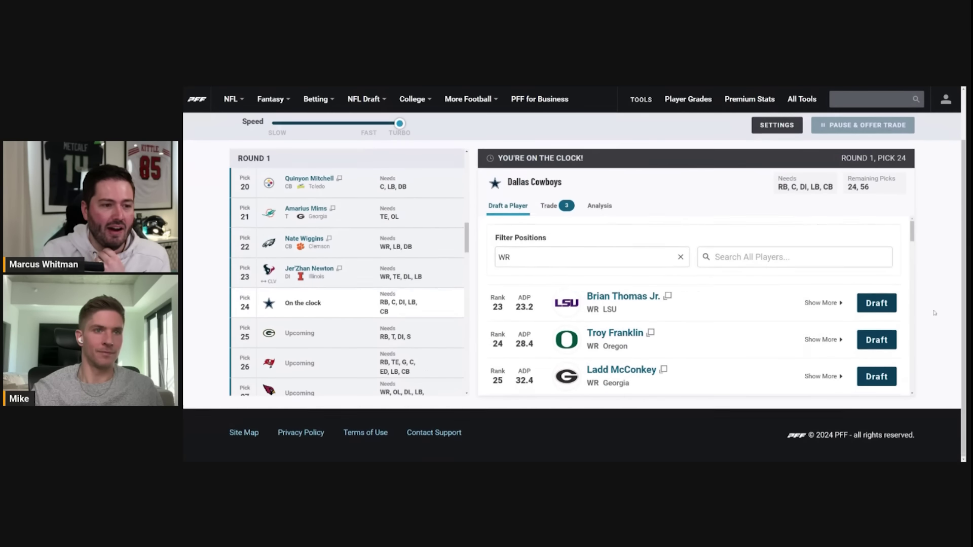
pyautogui.scroll(-3, 679, 338)
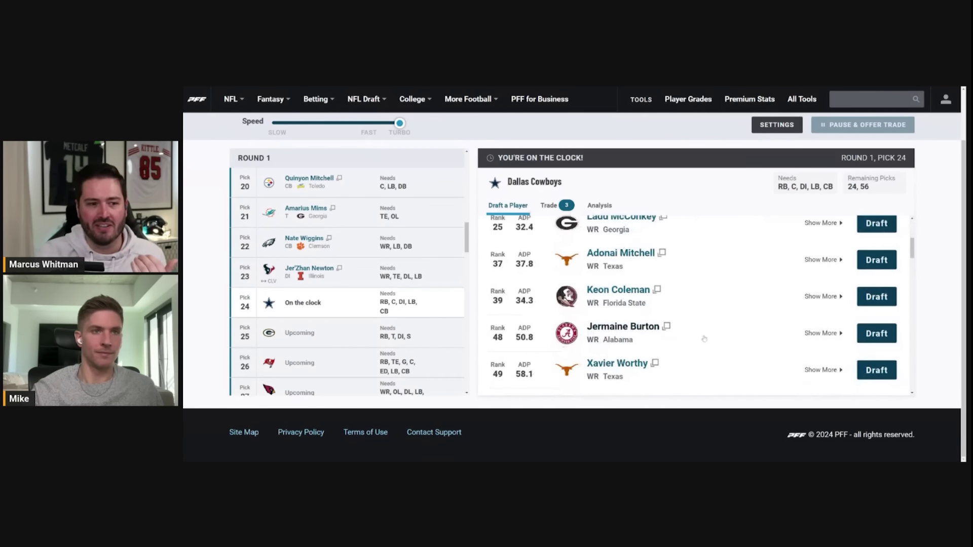
pyautogui.scroll(-1, 704, 339)
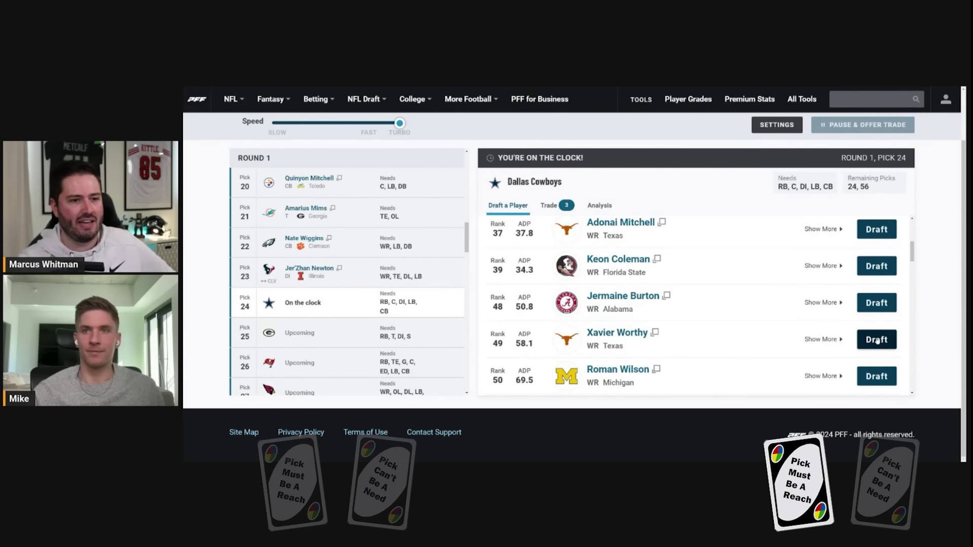
pyautogui.scroll(4, 749, 335)
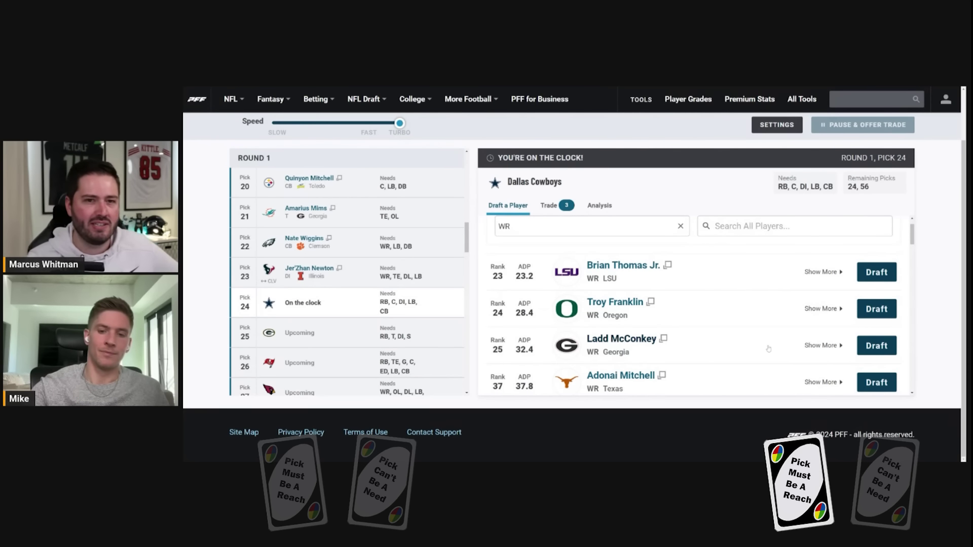
pyautogui.scroll(-1, 754, 325)
pyautogui.scroll(-4, 753, 326)
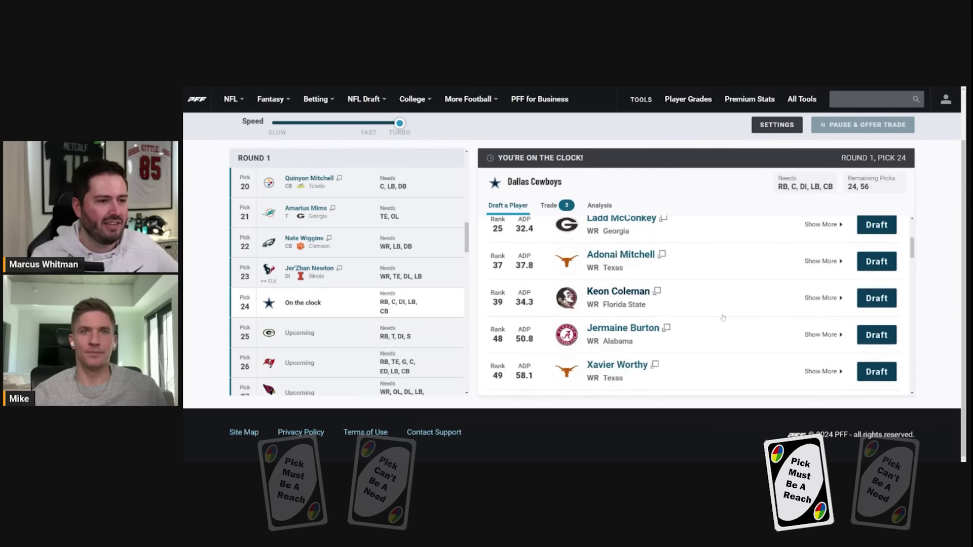
pyautogui.click(883, 340)
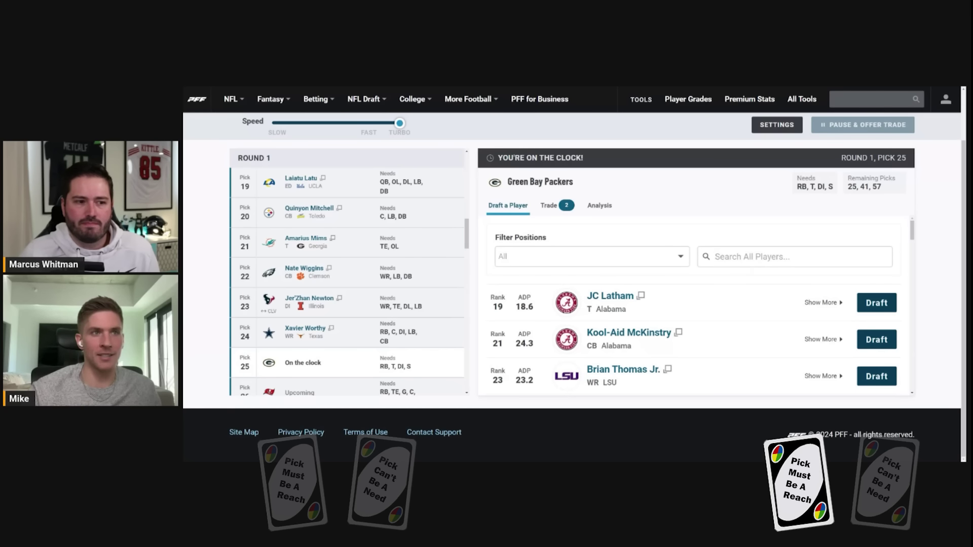
# Step: Filter the available players by DI and draft T'Vondre Sweat for the Green Bay Packers at pick 25
pyautogui.click(533, 259)
pyautogui.scroll(-2, 528, 349)
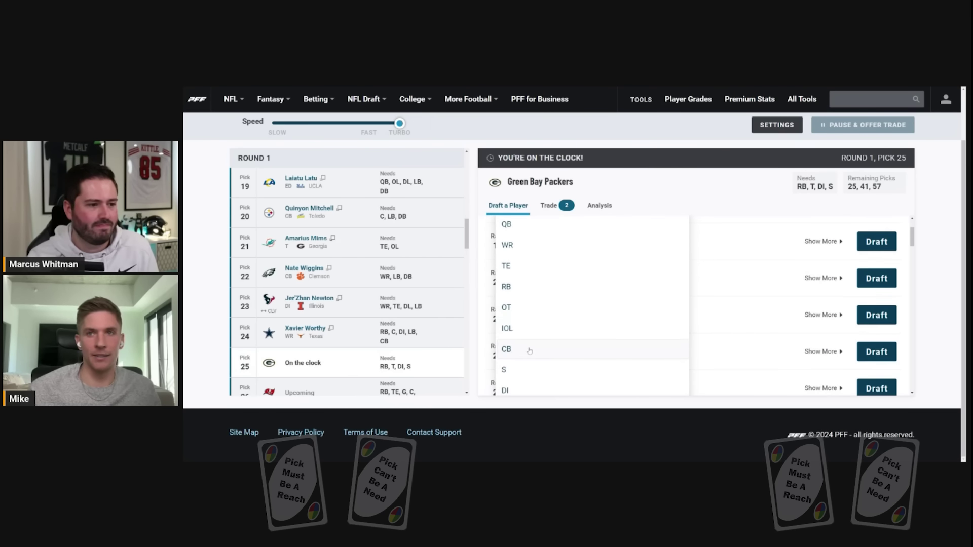
pyautogui.click(515, 333)
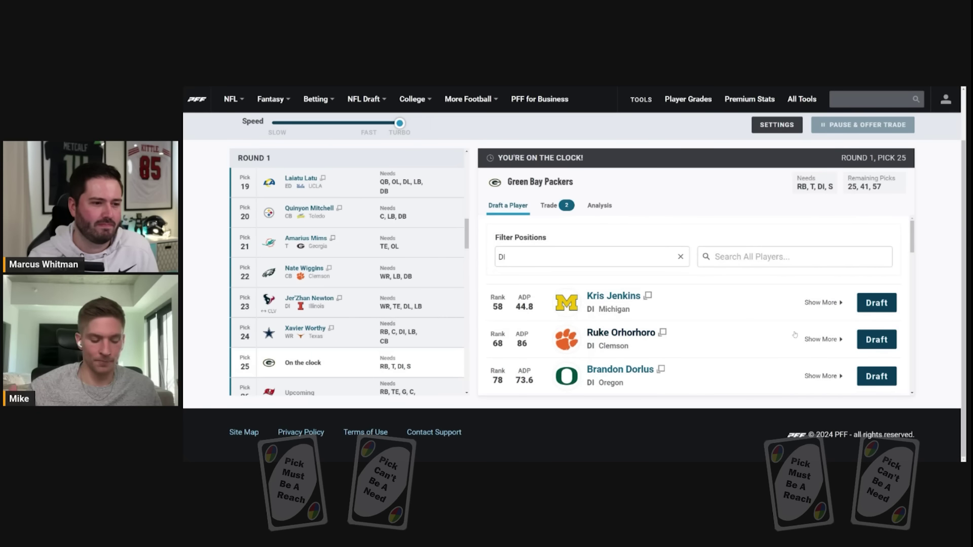
pyautogui.scroll(-3, 821, 333)
pyautogui.click(876, 330)
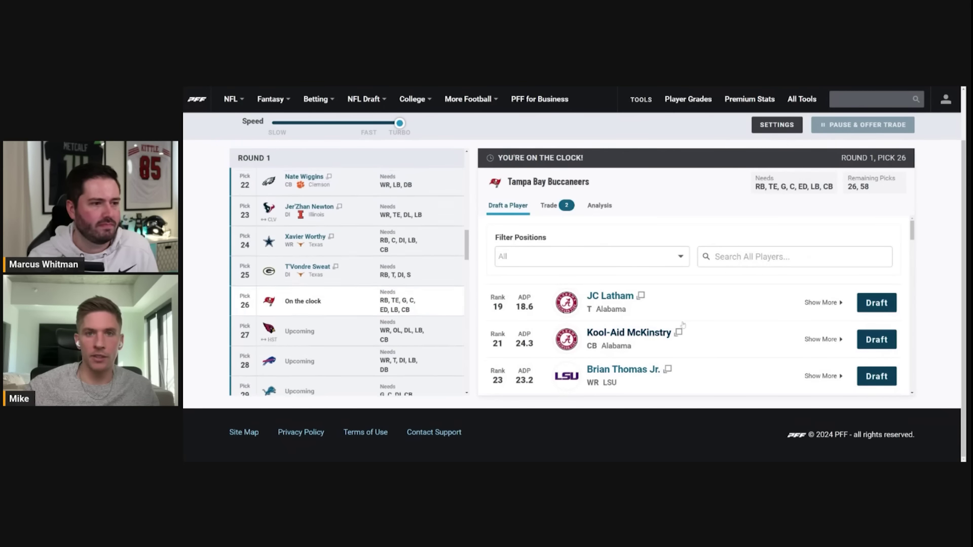
# Step: Filter the available players by ED and look over the edge defenders for the Tampa Bay Buccaneers' pick 26
pyautogui.click(585, 257)
pyautogui.click(638, 241)
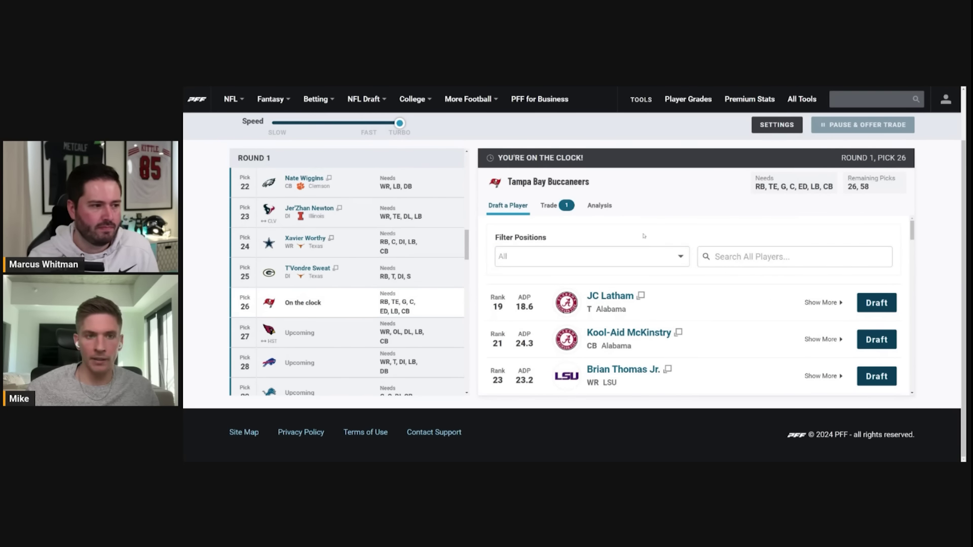
pyautogui.scroll(1, 643, 236)
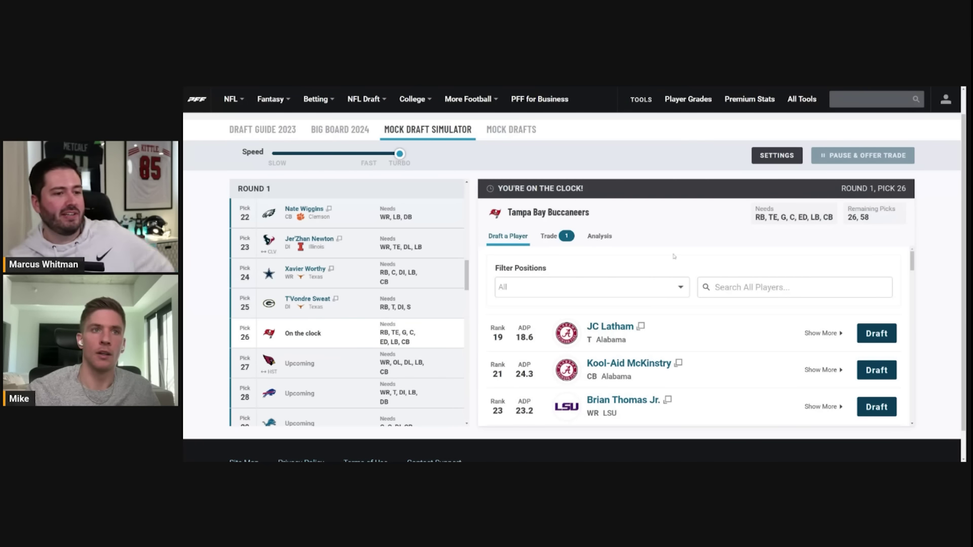
pyautogui.click(607, 290)
pyautogui.scroll(-3, 524, 379)
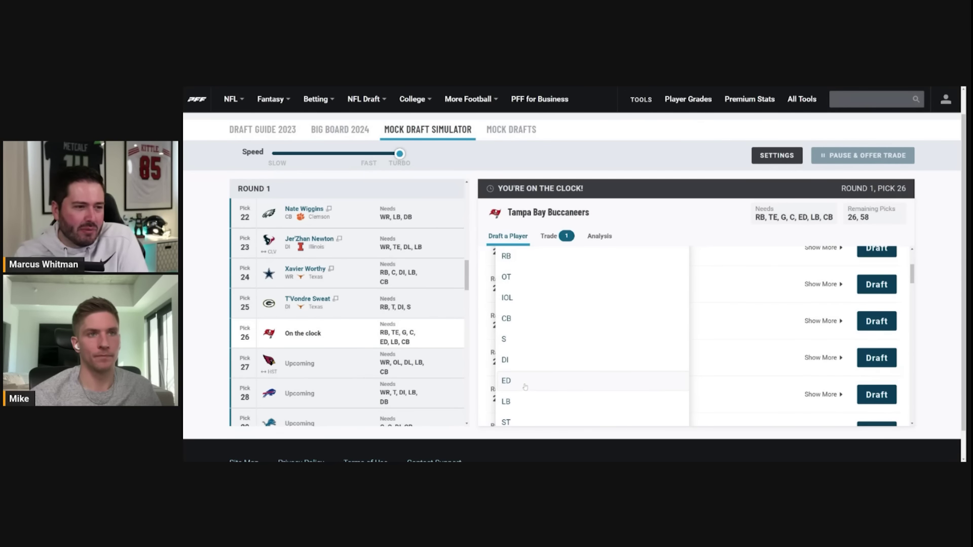
pyautogui.click(523, 379)
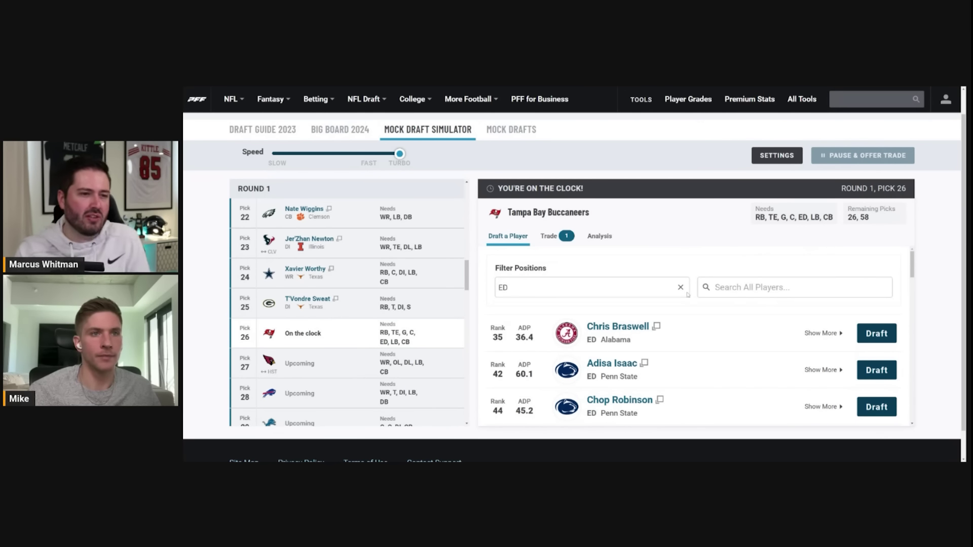
pyautogui.scroll(-2, 745, 365)
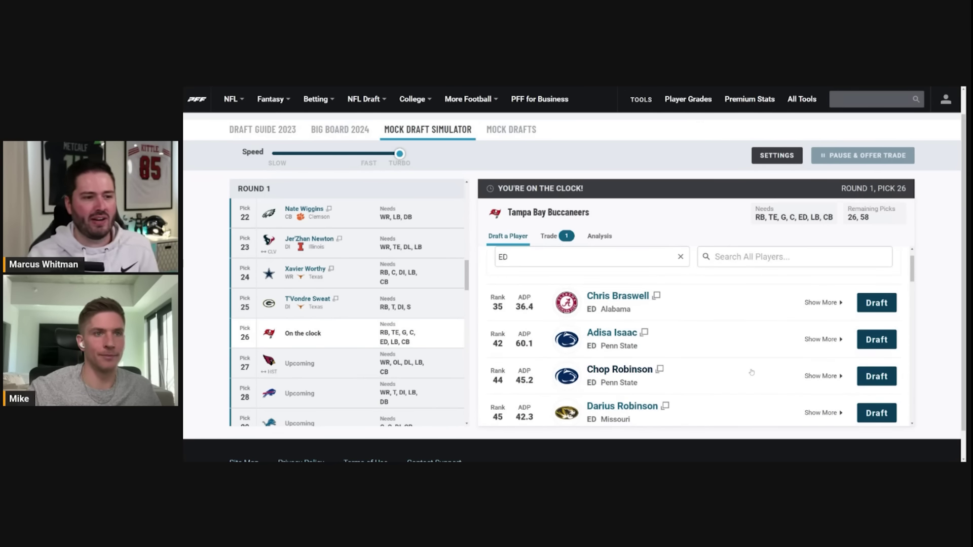
pyautogui.scroll(2, 692, 305)
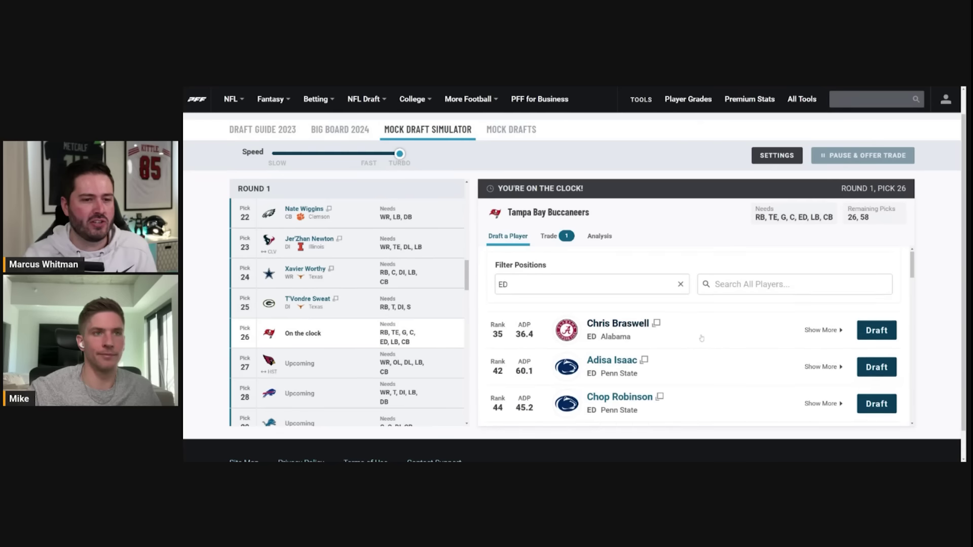
# Step: Switch the position filter to WR and examine the available receivers for the Tampa Bay Buccaneers' pick 26
pyautogui.click(681, 288)
pyautogui.click(581, 291)
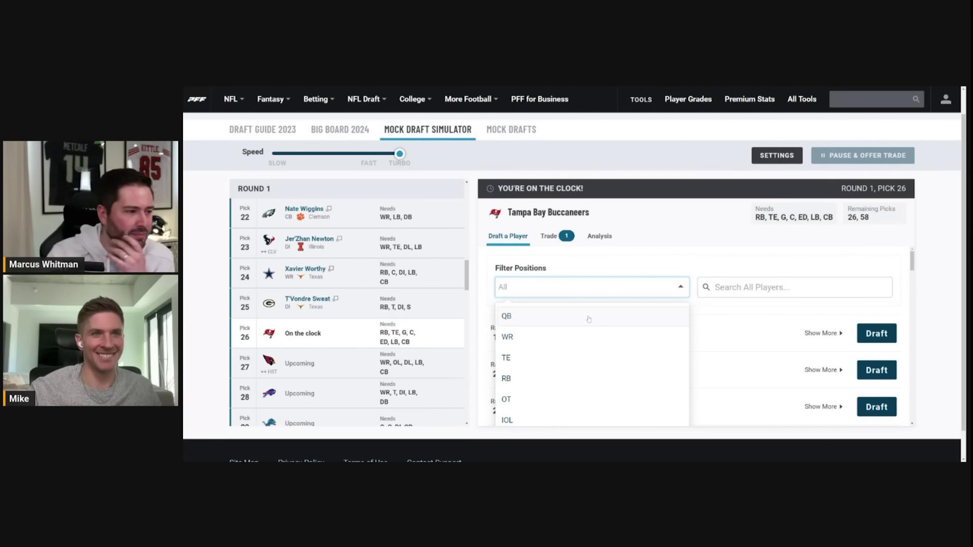
pyautogui.click(529, 337)
pyautogui.scroll(-1, 654, 277)
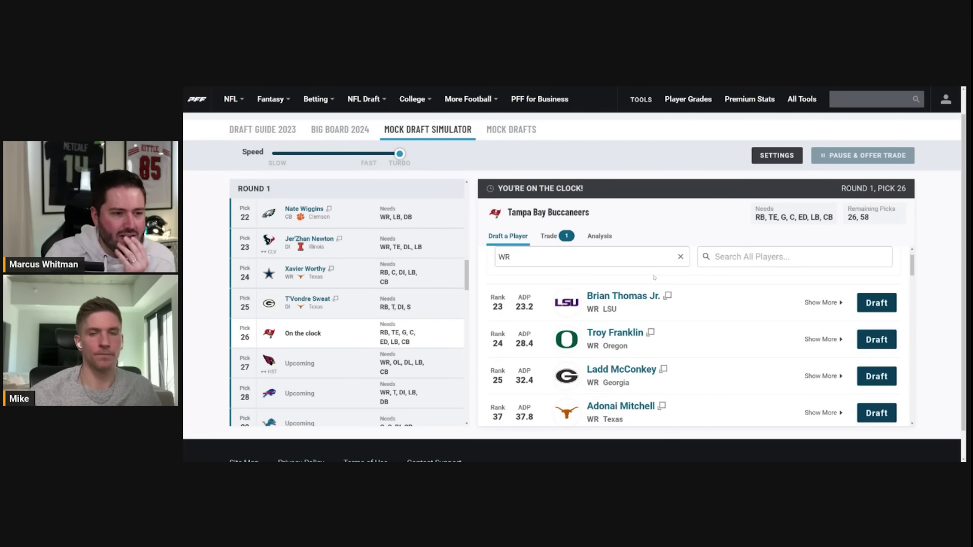
pyautogui.scroll(-1, 765, 350)
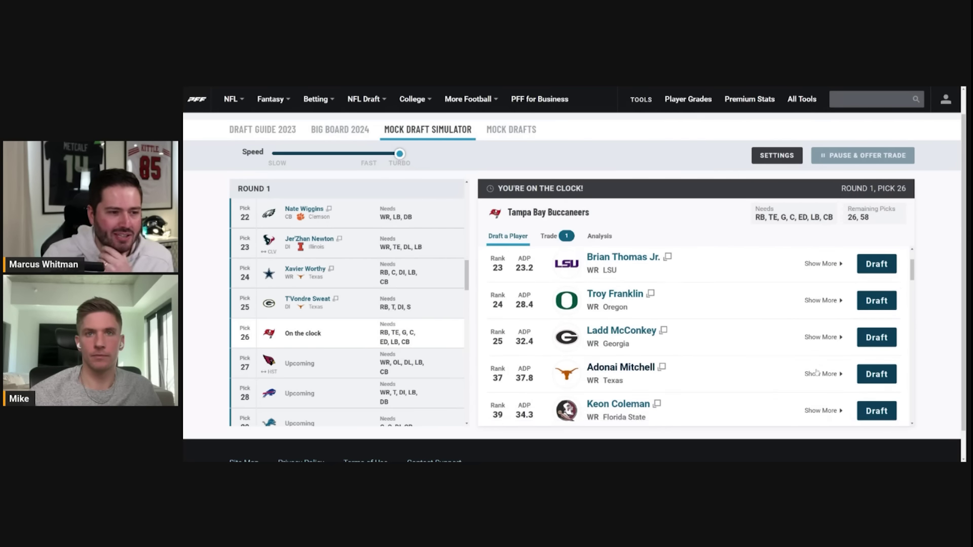
pyautogui.scroll(-1, 817, 372)
pyautogui.scroll(1, 788, 361)
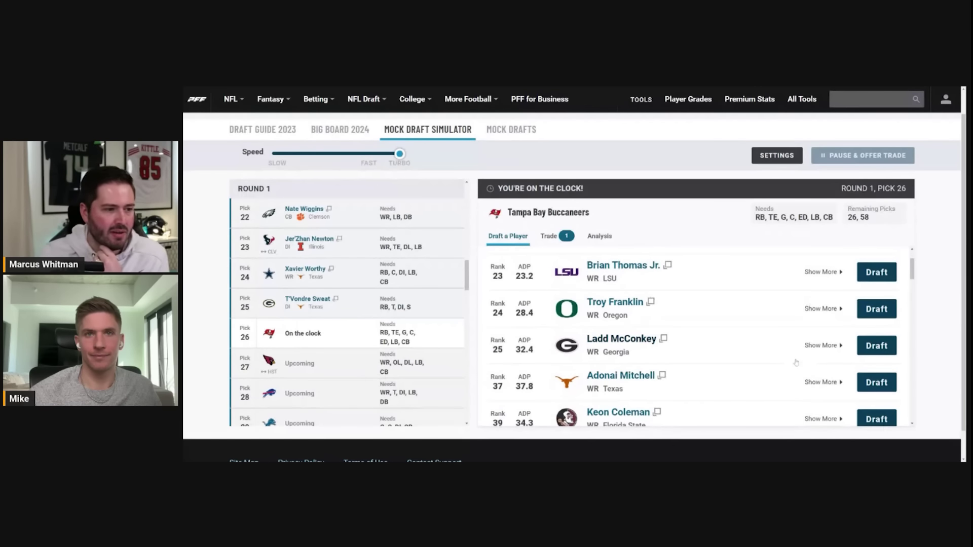
pyautogui.scroll(-2, 796, 363)
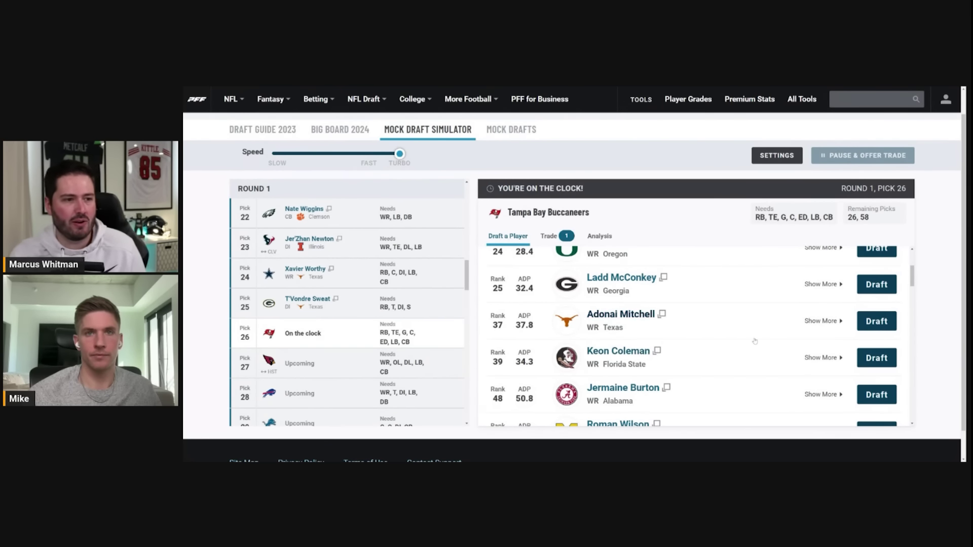
pyautogui.scroll(3, 754, 342)
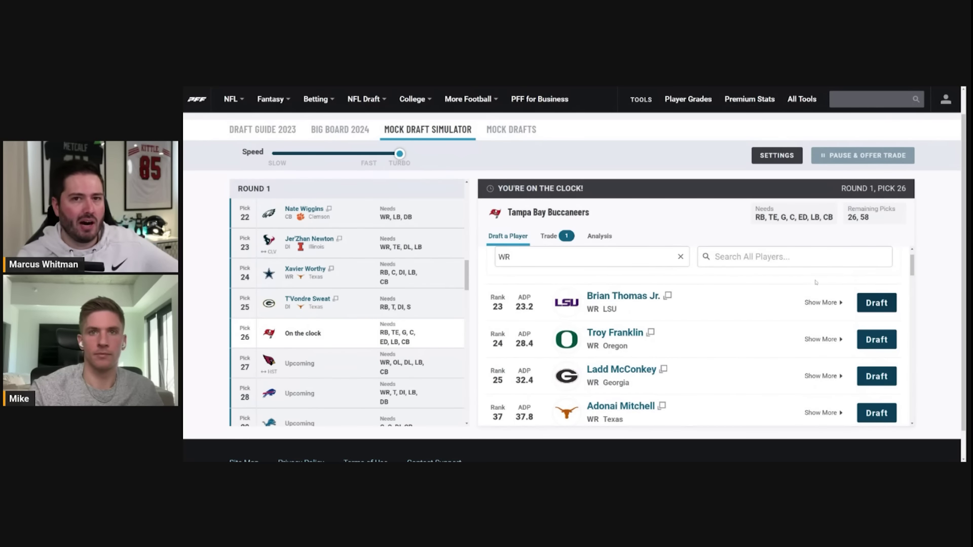
# Step: Change the position filter to QB and draft J.J. McCarthy for the Tampa Bay Buccaneers at pick 26
pyautogui.click(680, 257)
pyautogui.scroll(-3, 550, 345)
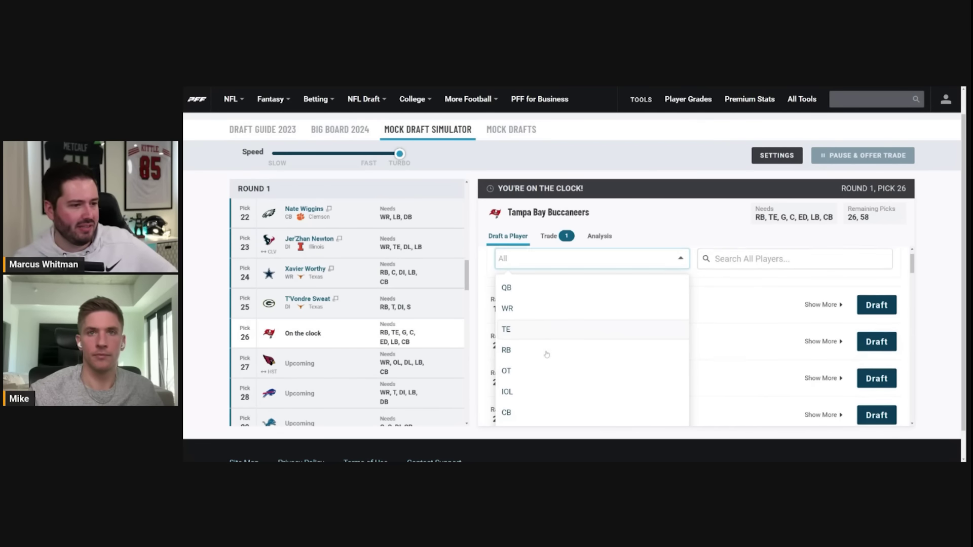
pyautogui.scroll(-3, 546, 373)
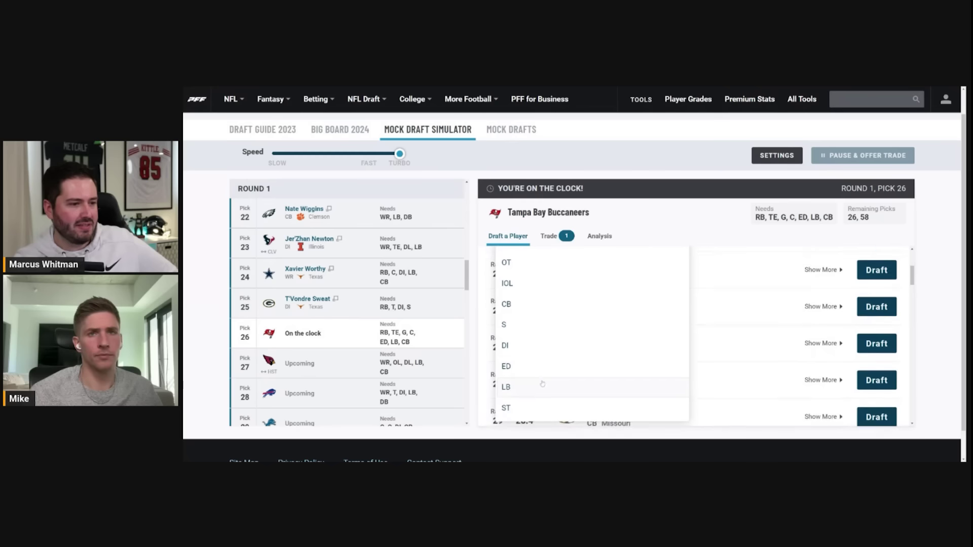
pyautogui.scroll(4, 528, 378)
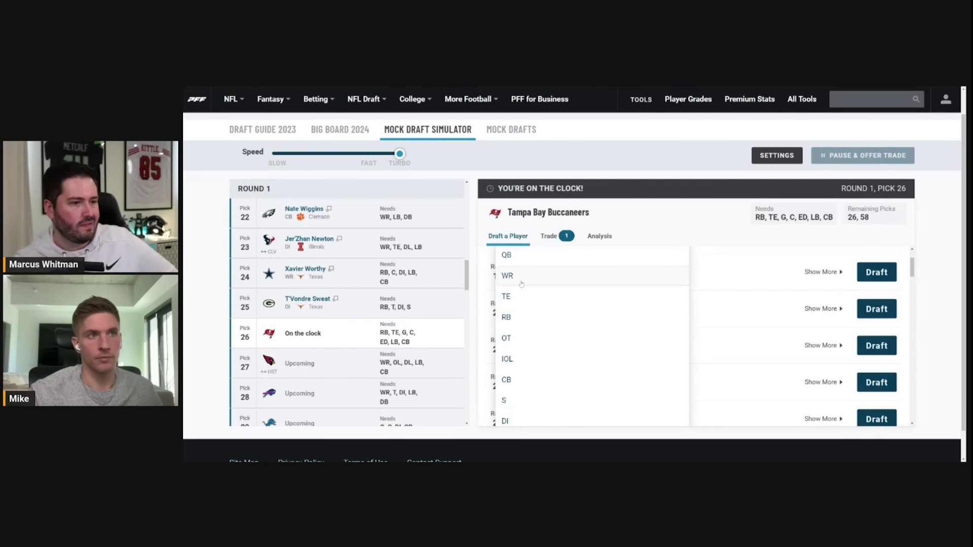
pyautogui.click(520, 259)
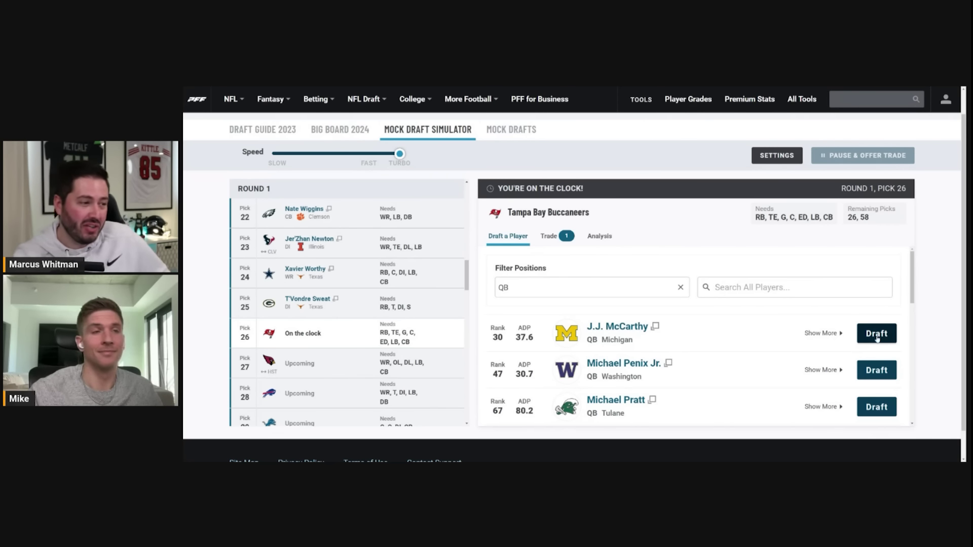
pyautogui.scroll(-2, 379, 367)
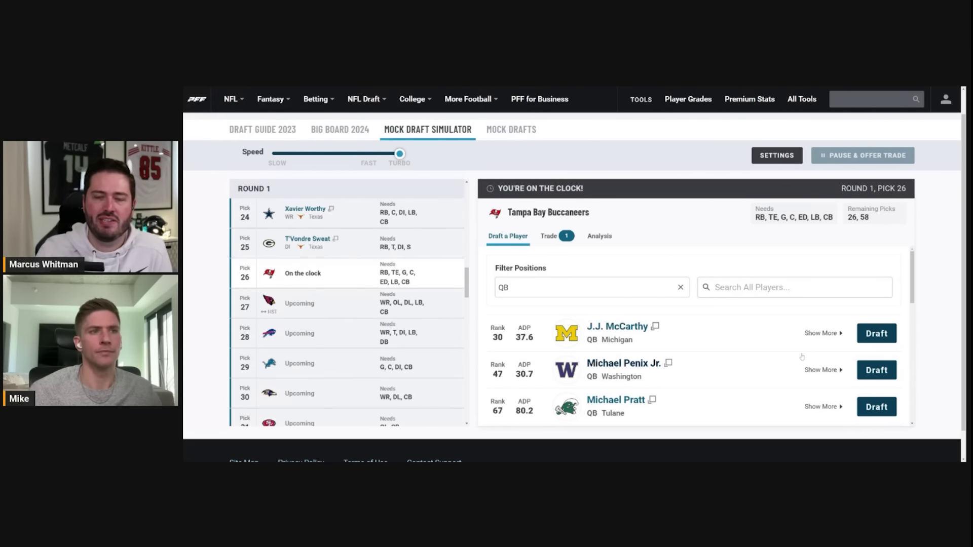
pyautogui.scroll(1, 828, 344)
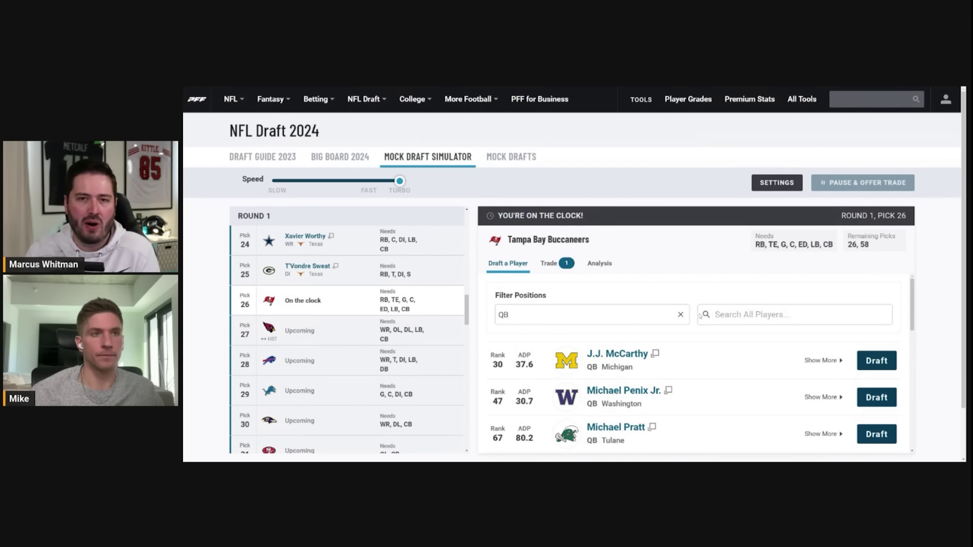
pyautogui.click(874, 363)
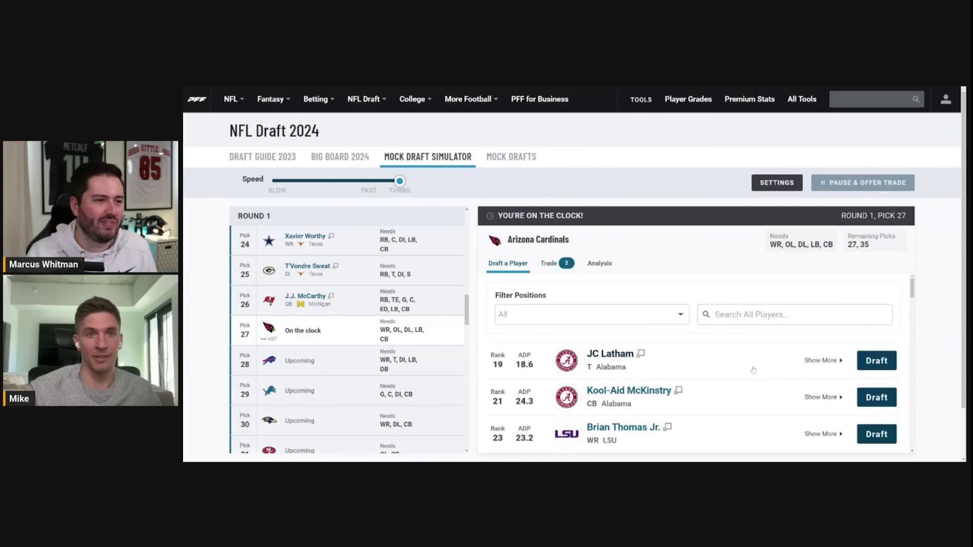
# Step: Filter the available players by WR and draft Keon Coleman for the Arizona Cardinals at pick 27
pyautogui.click(556, 316)
pyautogui.click(534, 361)
pyautogui.scroll(-2, 634, 381)
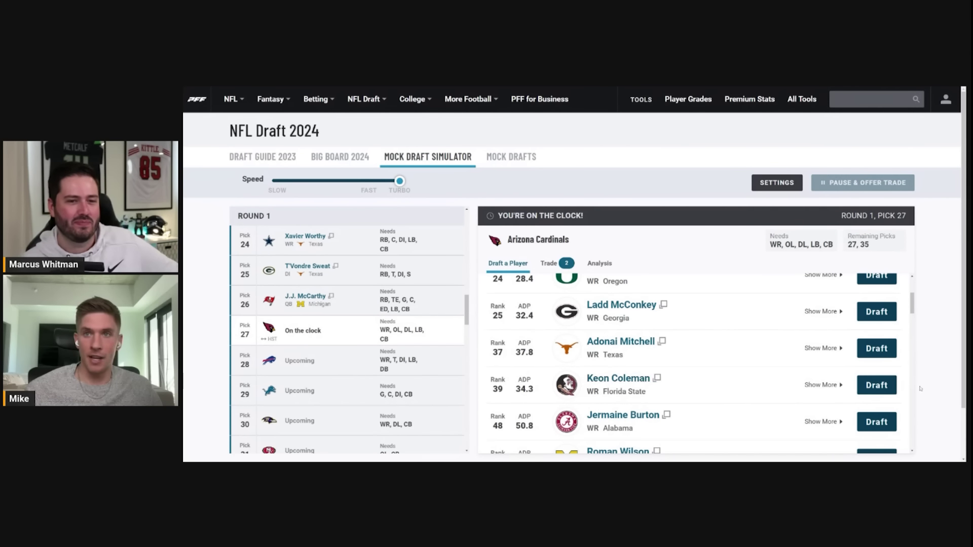
pyautogui.click(877, 385)
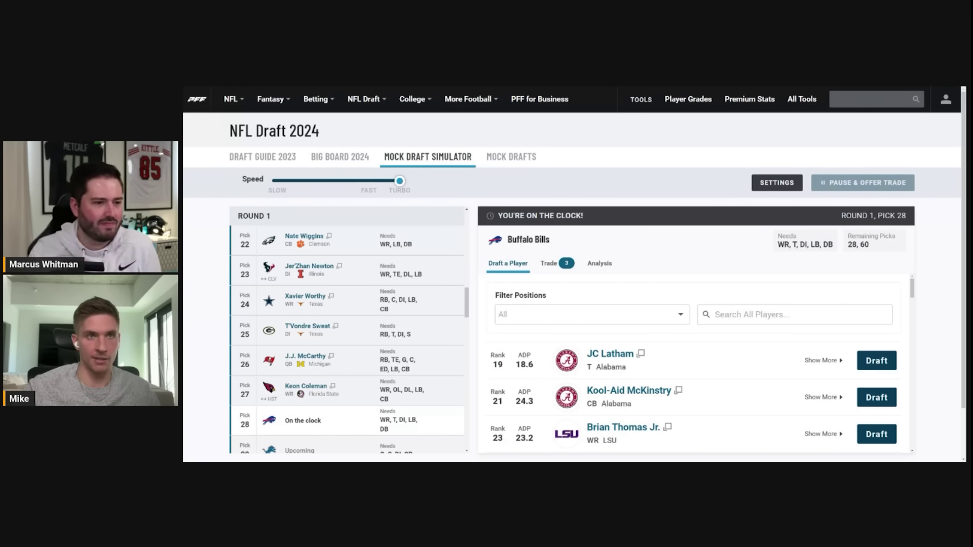
# Step: Draft wide receiver Brian Thomas Jr. for the Buffalo Bills at pick 28
pyautogui.scroll(-2, 357, 315)
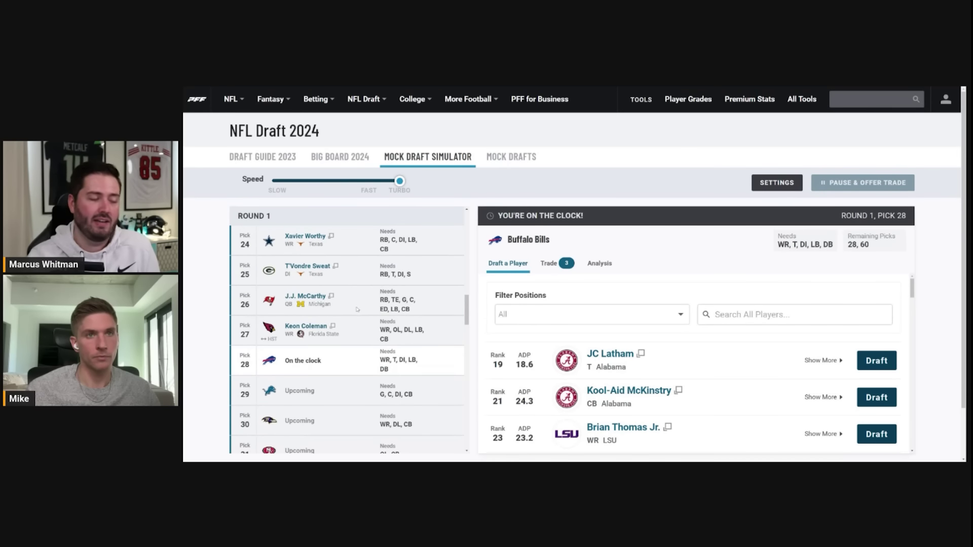
pyautogui.scroll(-1, 358, 314)
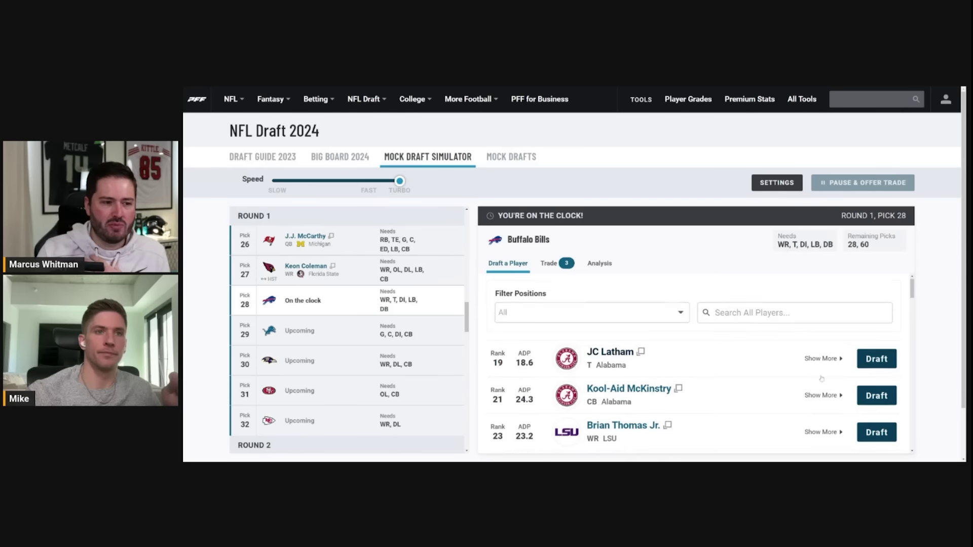
pyautogui.scroll(-1, 862, 400)
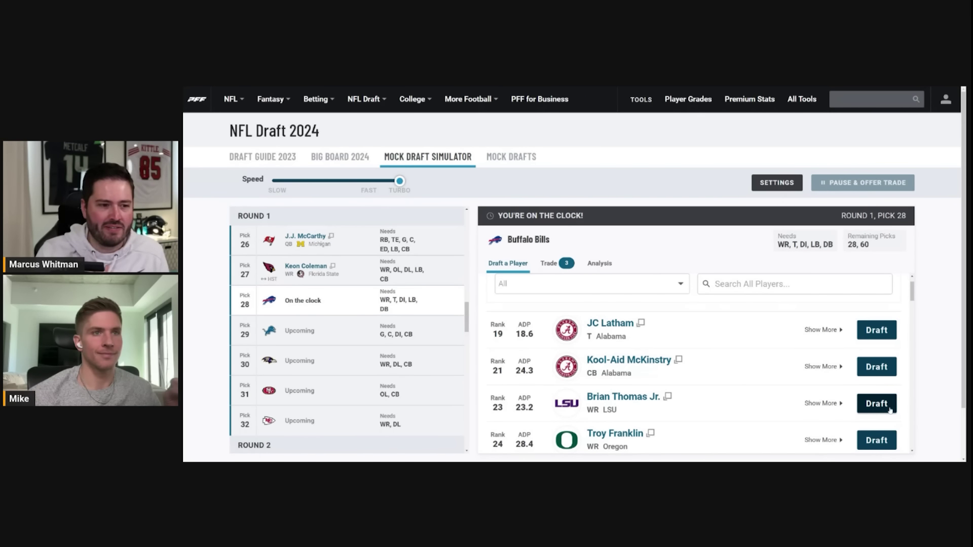
pyautogui.click(890, 409)
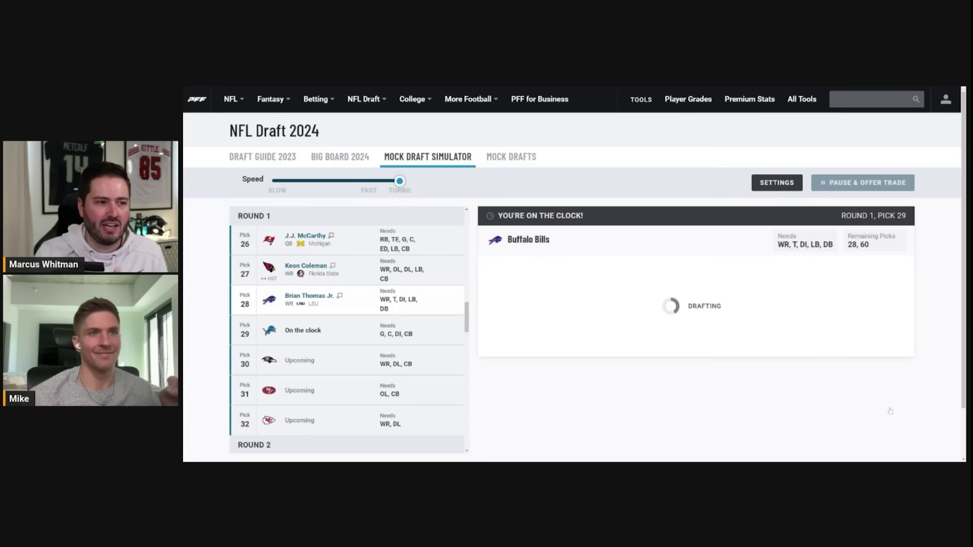
# Step: Check the draft order around pick 29 and draft tackle JC Latham for the Detroit Lions
pyautogui.scroll(1, 317, 362)
pyautogui.scroll(-1, 345, 355)
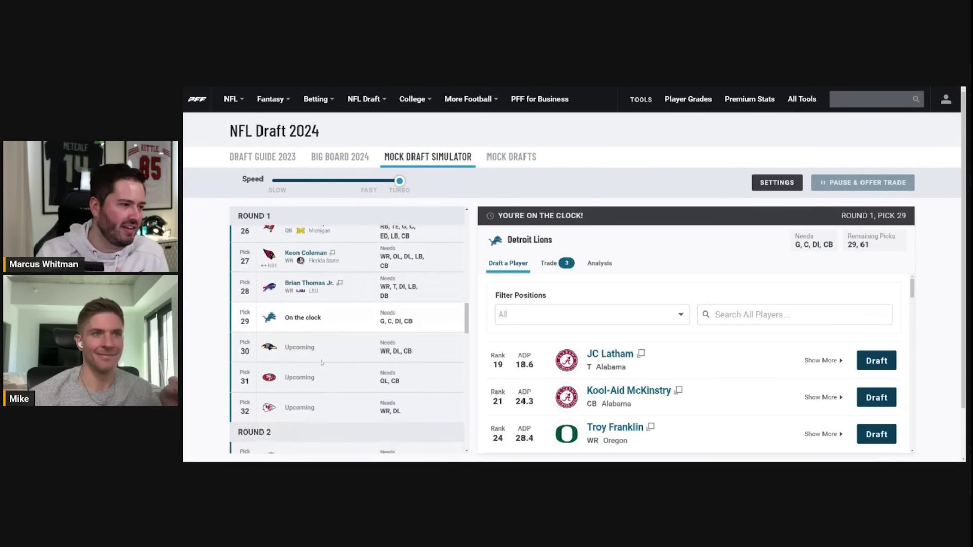
pyautogui.scroll(1, 376, 349)
pyautogui.scroll(-1, 375, 349)
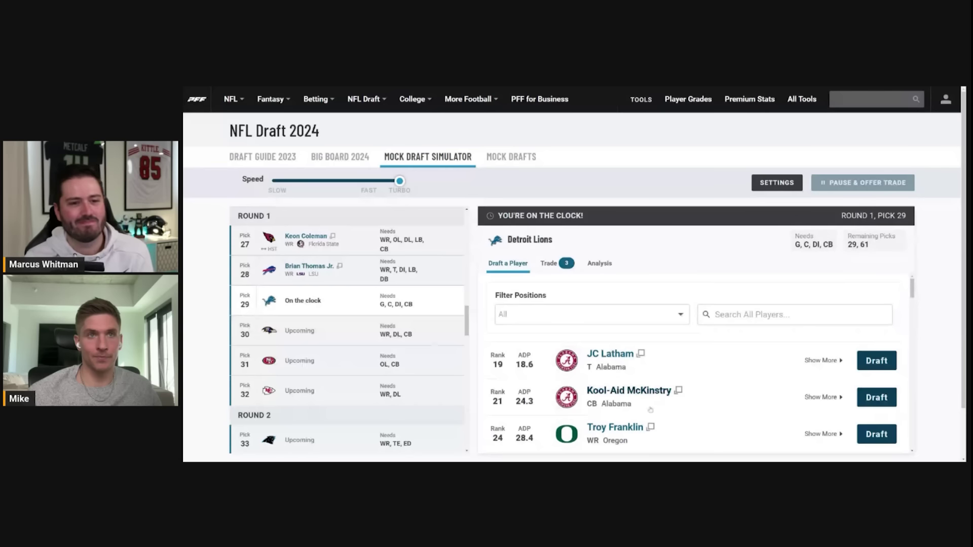
pyautogui.click(877, 365)
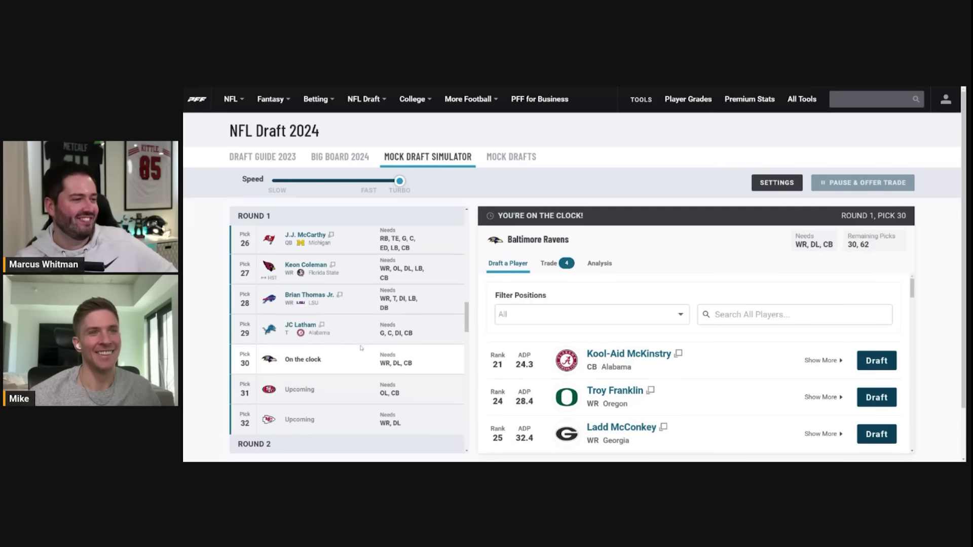
# Step: Review the upcoming picks and filter the available players by CB to examine cornerbacks for the Baltimore Ravens' pick 30
pyautogui.scroll(-2, 365, 349)
pyautogui.scroll(2, 375, 354)
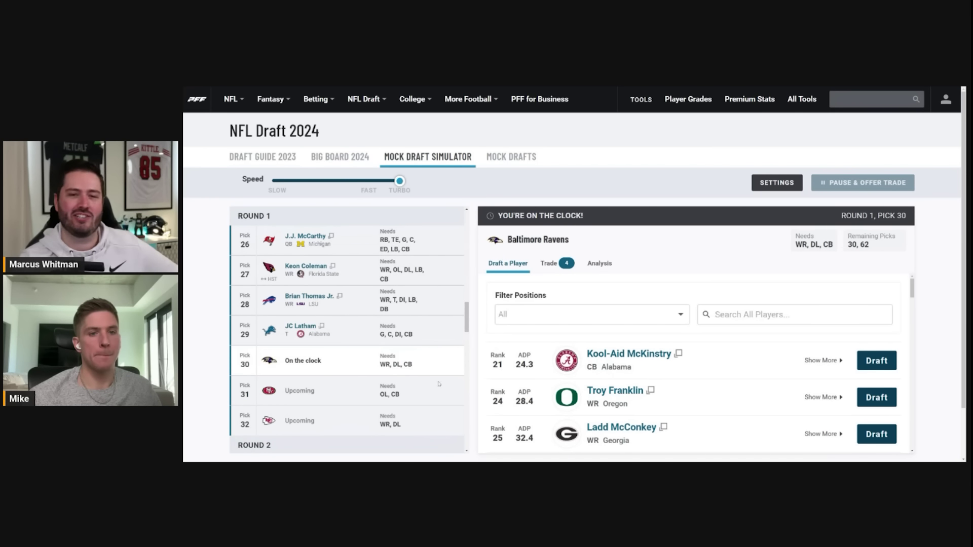
pyautogui.scroll(-2, 405, 356)
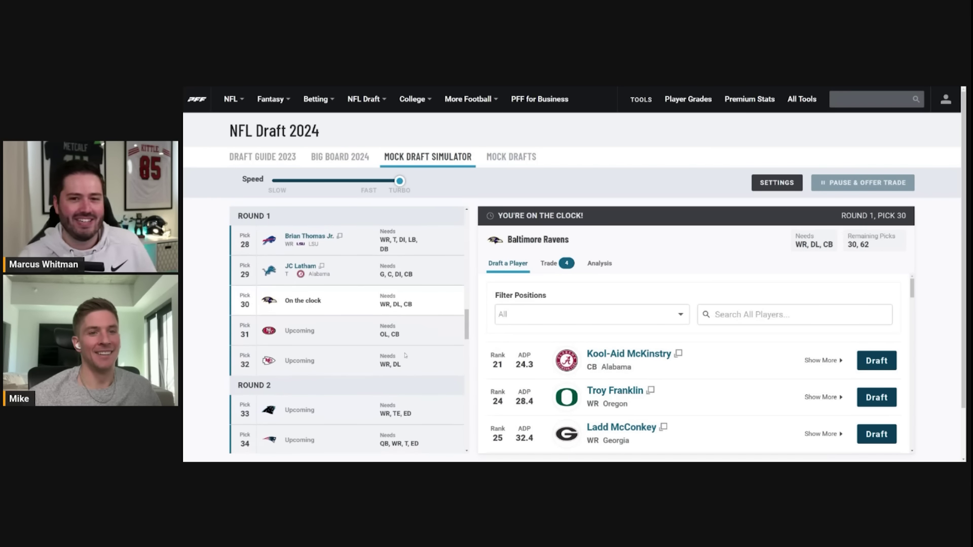
pyautogui.scroll(2, 343, 338)
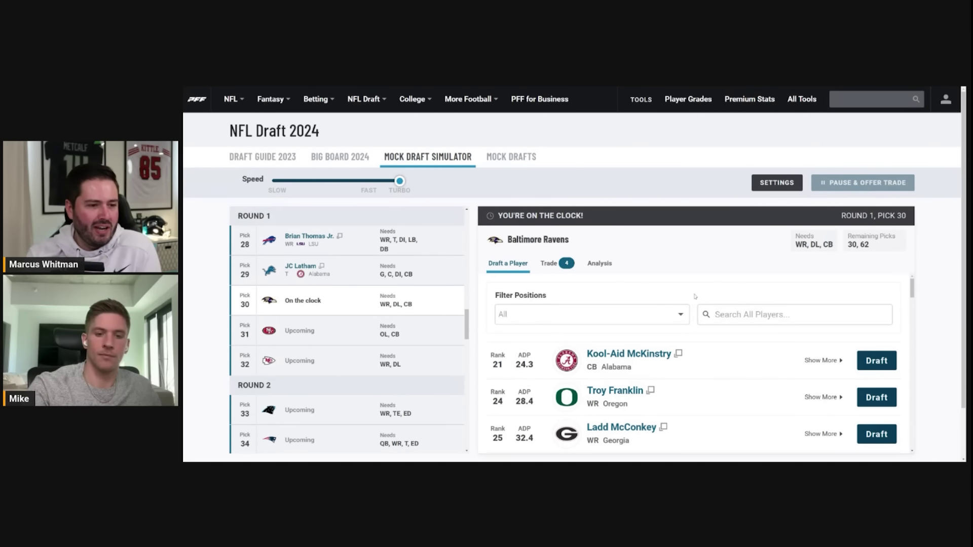
pyautogui.scroll(-2, 700, 304)
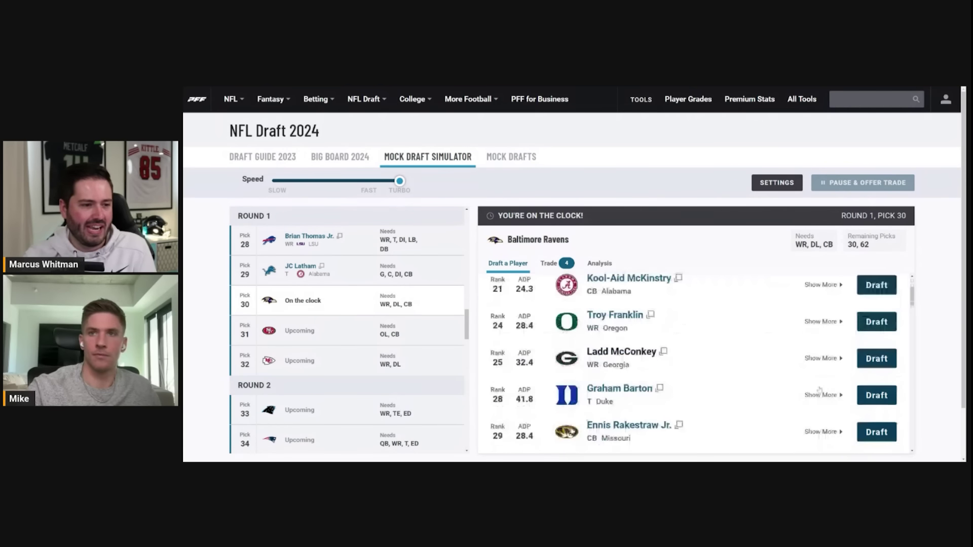
pyautogui.scroll(2, 720, 340)
pyautogui.click(540, 318)
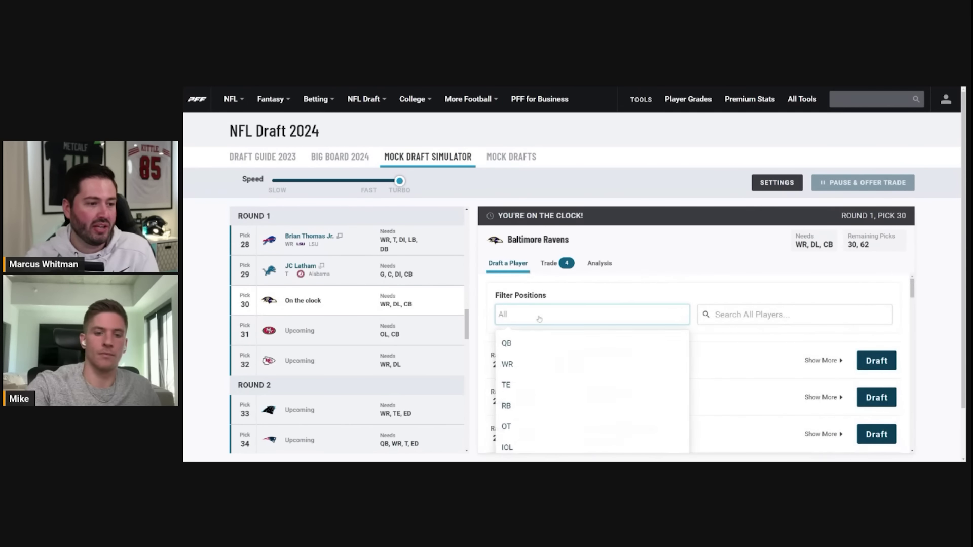
pyautogui.scroll(-2, 552, 394)
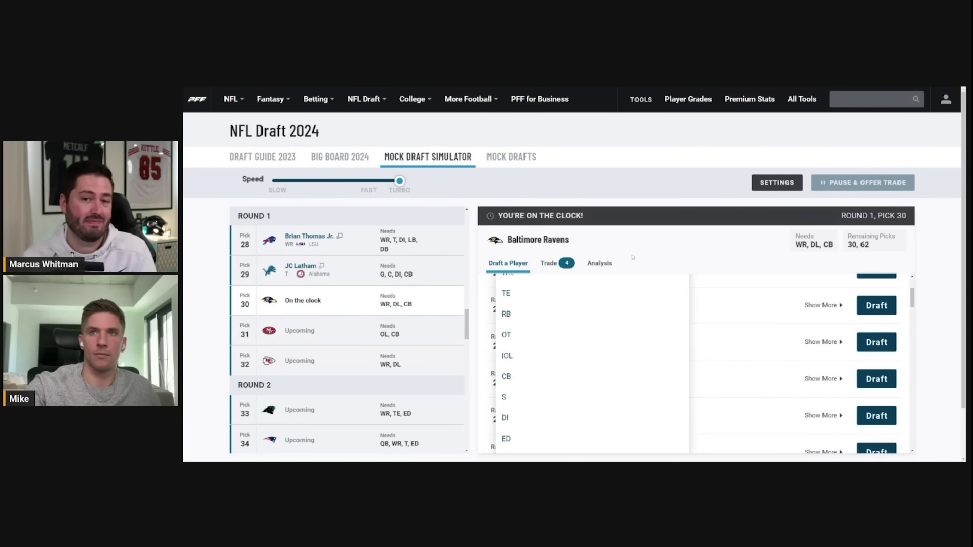
pyautogui.click(518, 378)
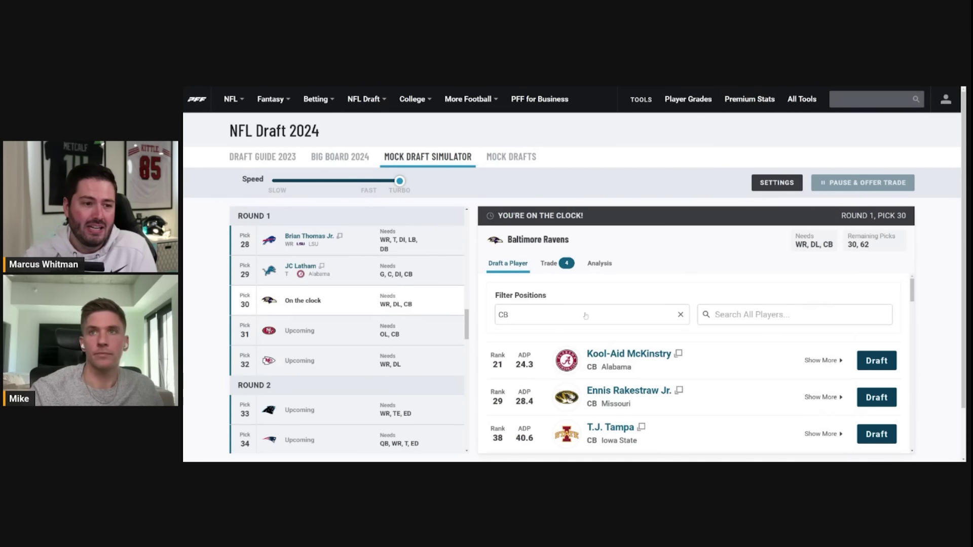
# Step: Clear the position filter and look over the best available players of all positions for the Baltimore Ravens' pick 30
pyautogui.click(680, 315)
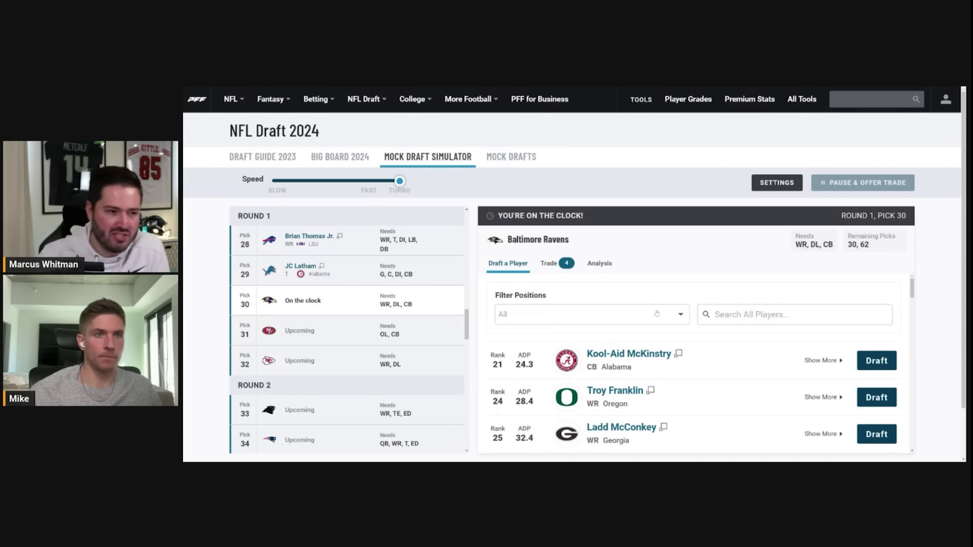
pyautogui.scroll(-1, 584, 308)
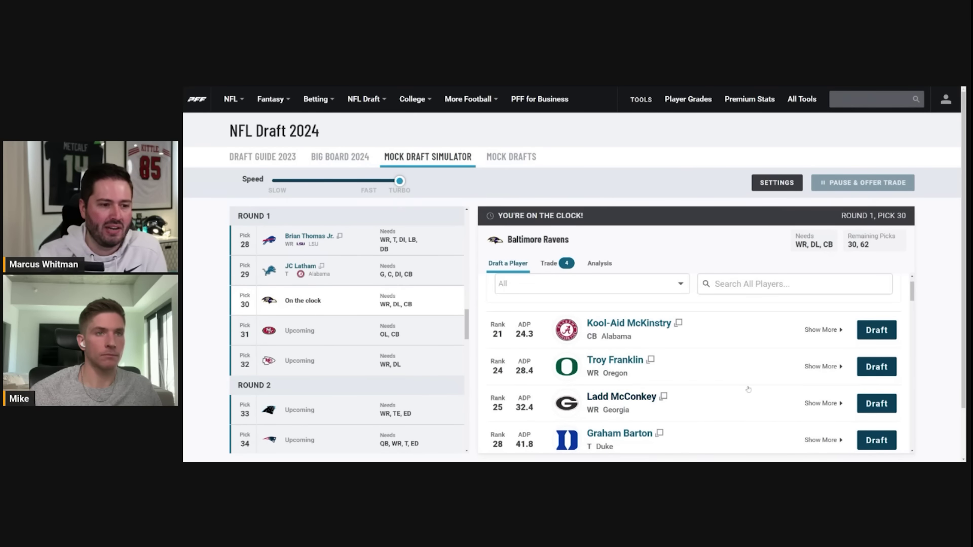
pyautogui.scroll(-2, 771, 384)
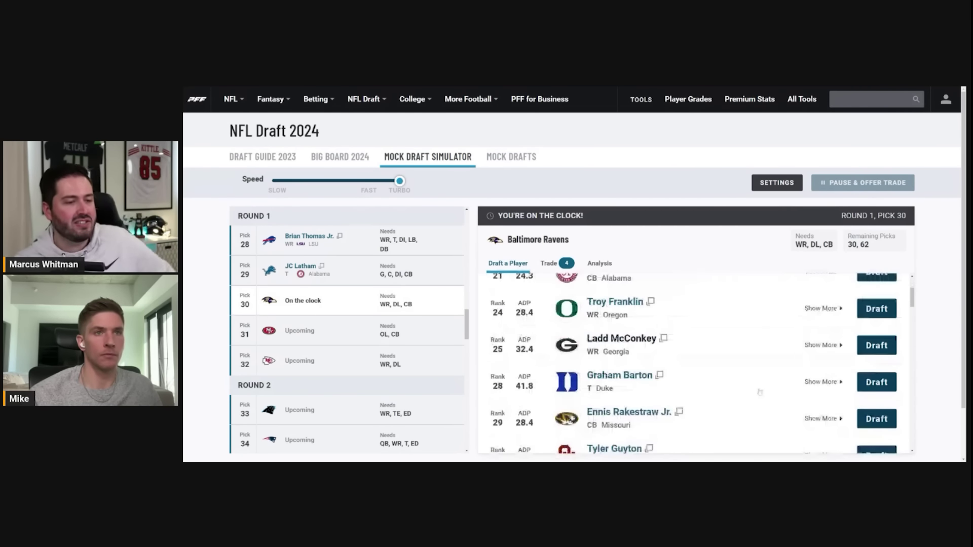
pyautogui.scroll(3, 776, 388)
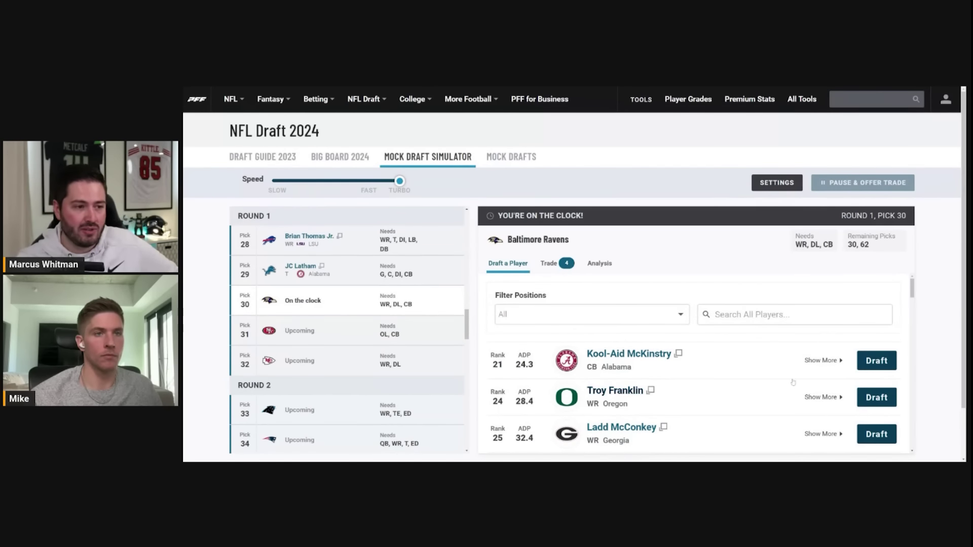
# Step: Filter the available players by OT and draft Tyler Guyton for the Baltimore Ravens at pick 30
pyautogui.click(616, 318)
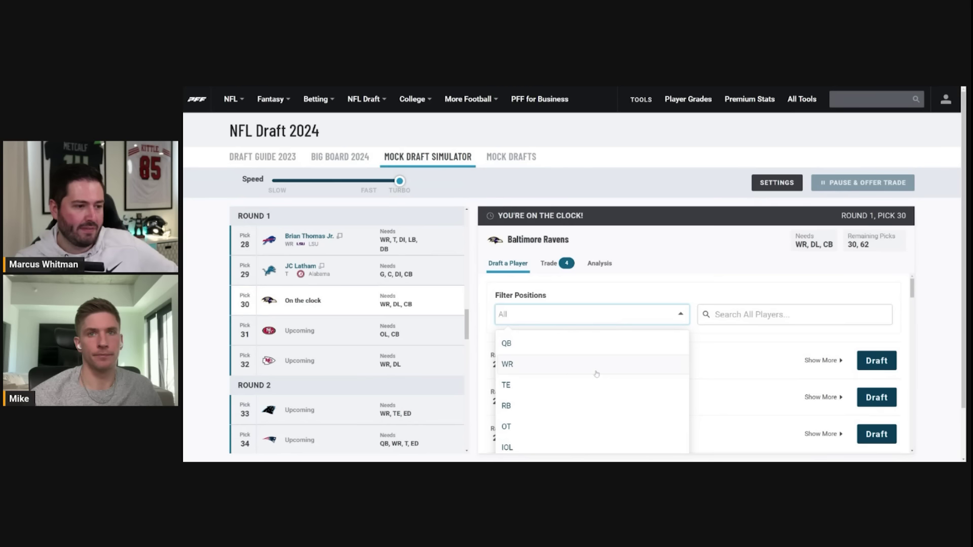
pyautogui.click(527, 427)
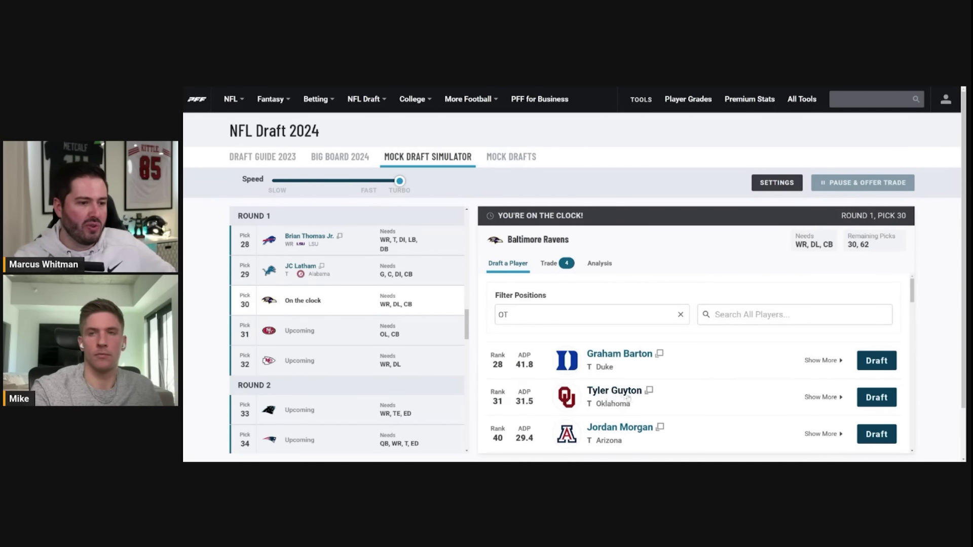
pyautogui.scroll(-1, 684, 397)
pyautogui.scroll(1, 701, 401)
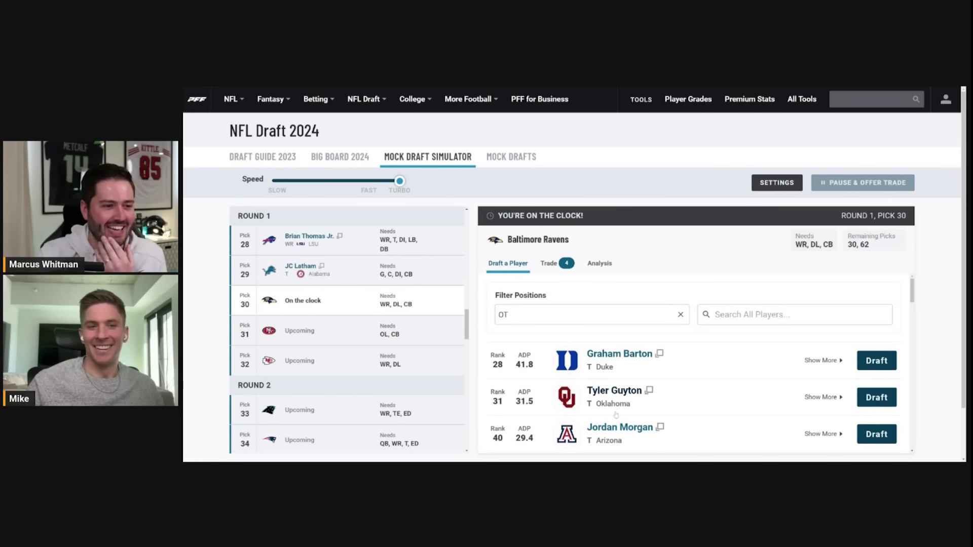
pyautogui.scroll(-1, 809, 391)
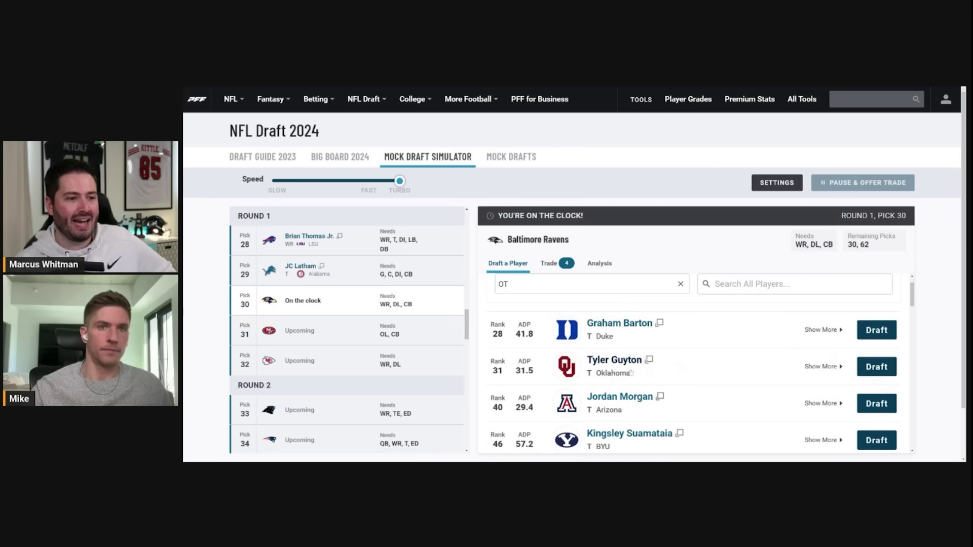
pyautogui.click(877, 367)
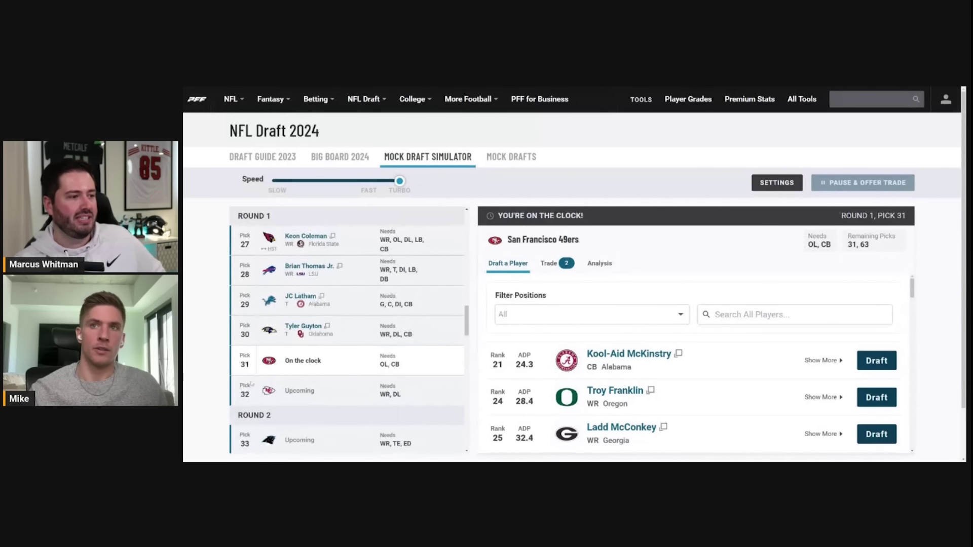
# Step: Filter the available players by ED and draft Chop Robinson for the San Francisco 49ers at pick 31
pyautogui.scroll(2, 352, 361)
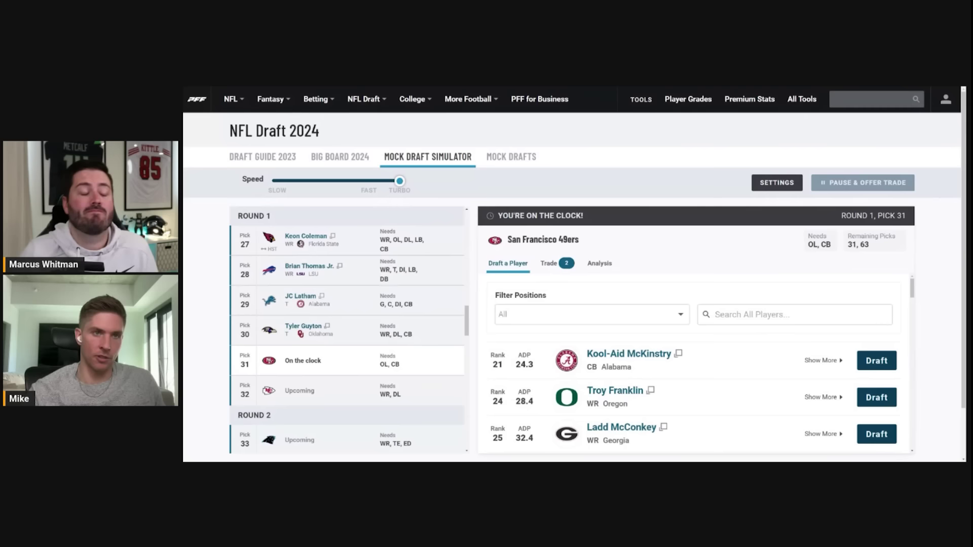
pyautogui.scroll(-2, 647, 343)
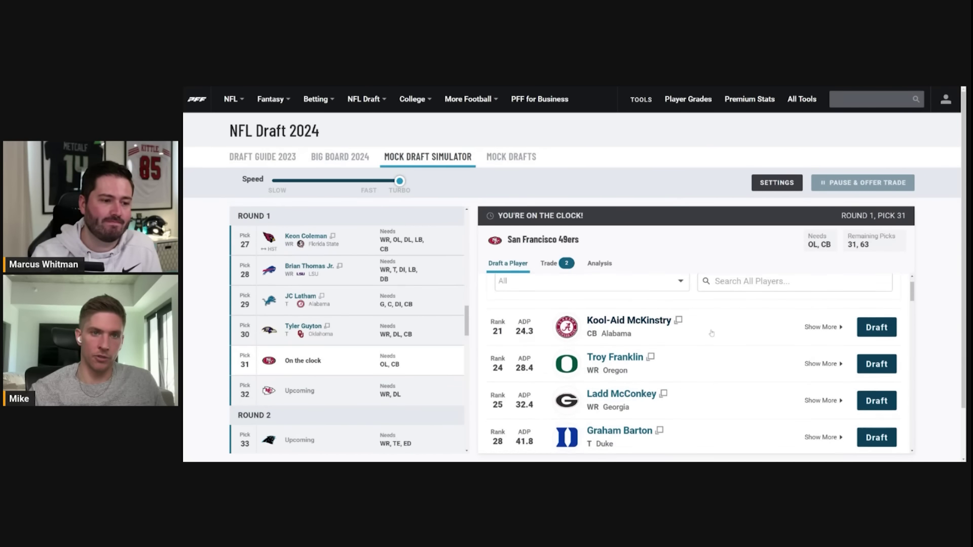
pyautogui.scroll(-6, 648, 343)
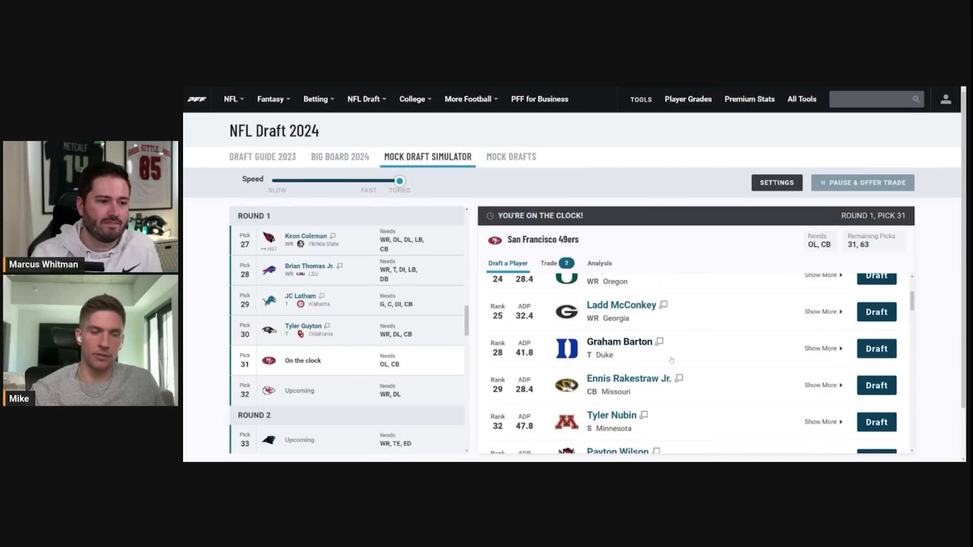
pyautogui.scroll(2, 667, 357)
pyautogui.scroll(4, 668, 356)
pyautogui.click(523, 291)
pyautogui.scroll(-3, 554, 365)
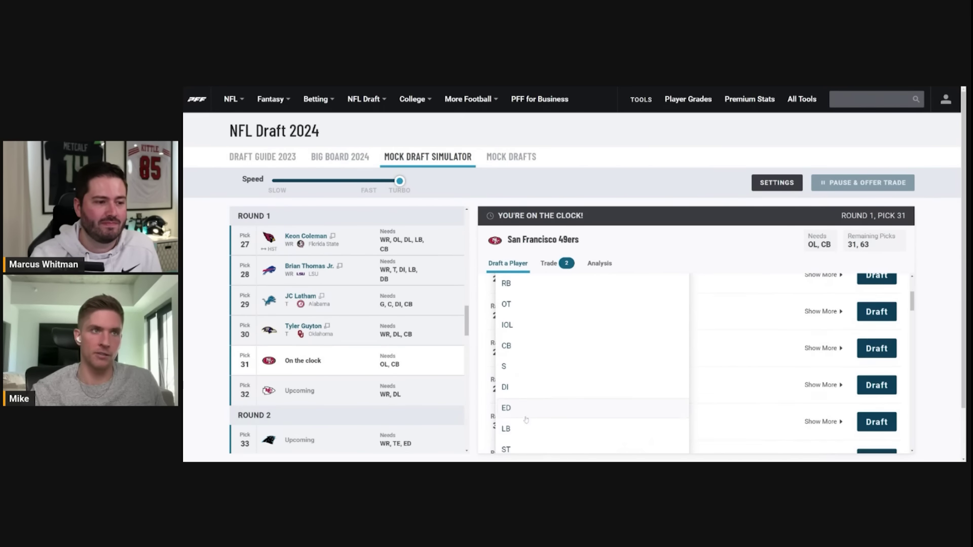
pyautogui.click(558, 395)
pyautogui.scroll(-1, 760, 385)
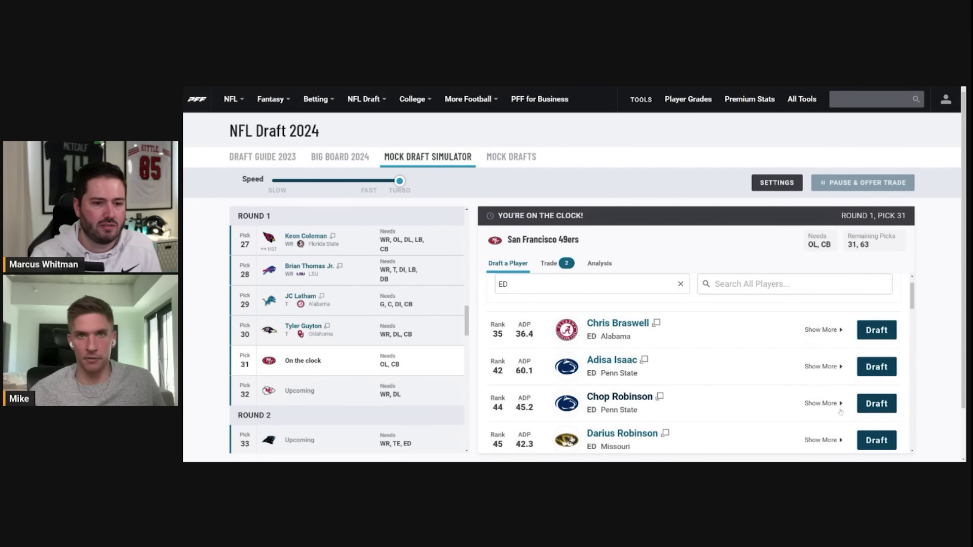
pyautogui.click(876, 404)
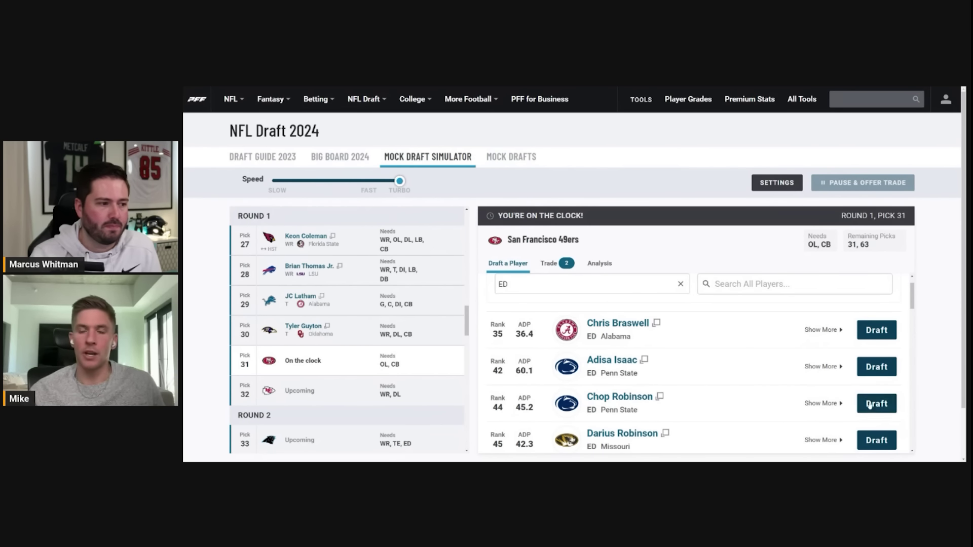
# Step: Review the pick list around the end of Round 1 and the best available players for the Kansas City Chiefs' pick 32
pyautogui.scroll(3, 291, 359)
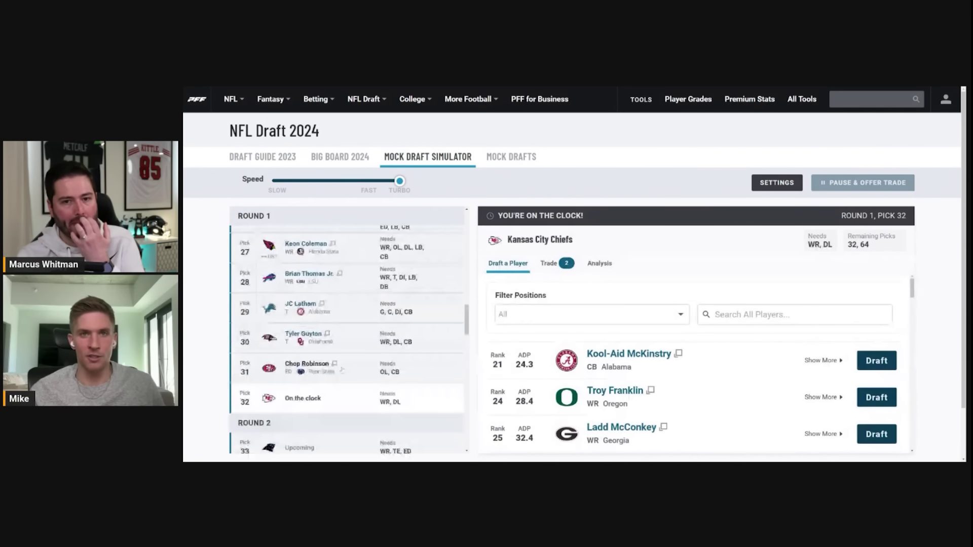
pyautogui.scroll(1, 341, 370)
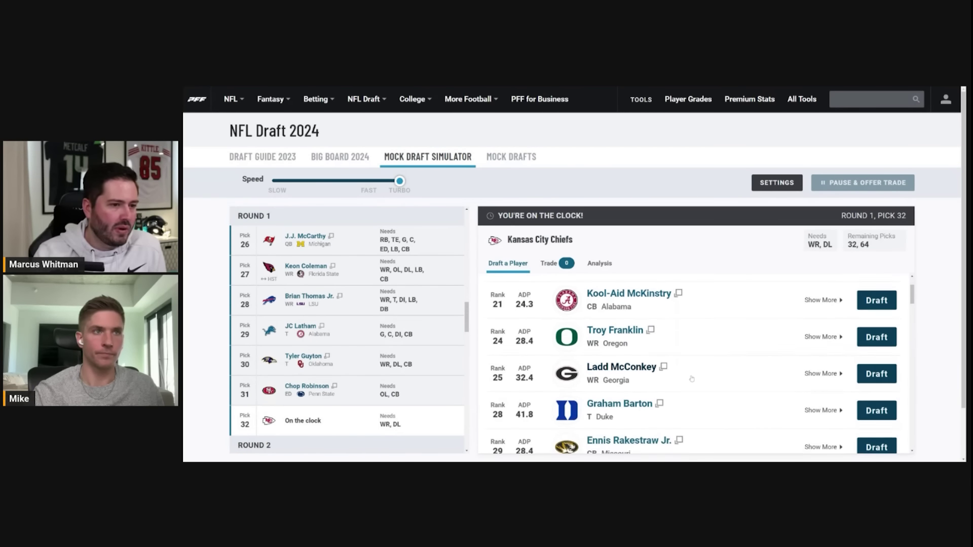
pyautogui.scroll(-3, 305, 359)
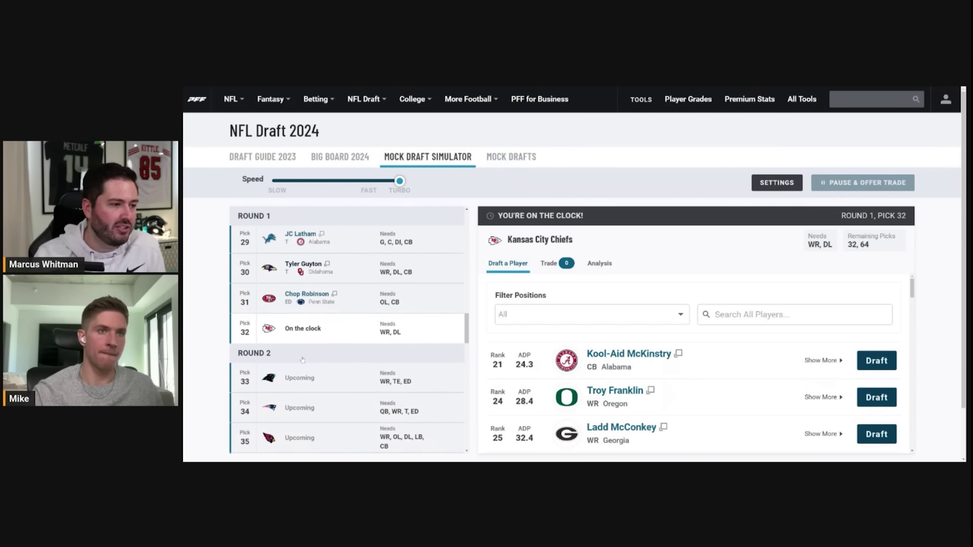
pyautogui.scroll(-1, 634, 355)
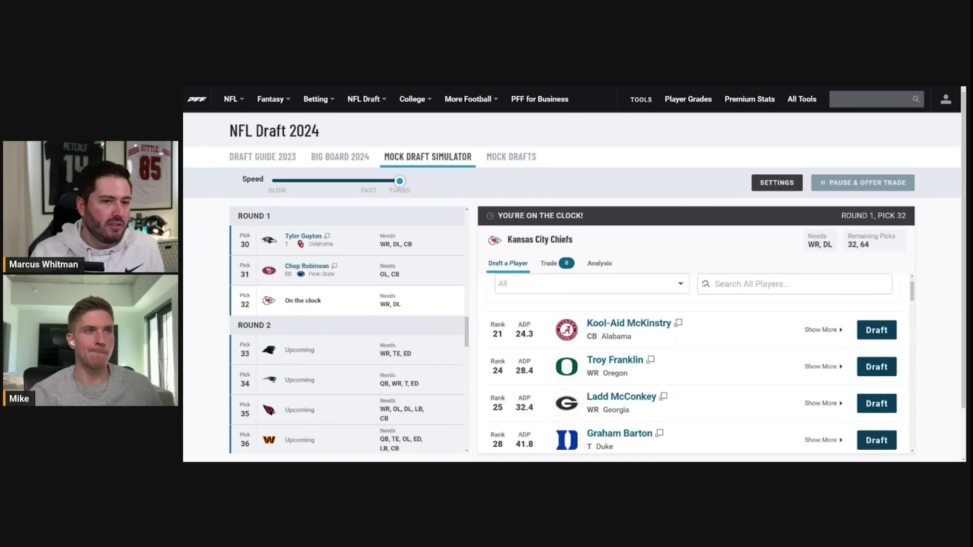
pyautogui.scroll(1, 750, 375)
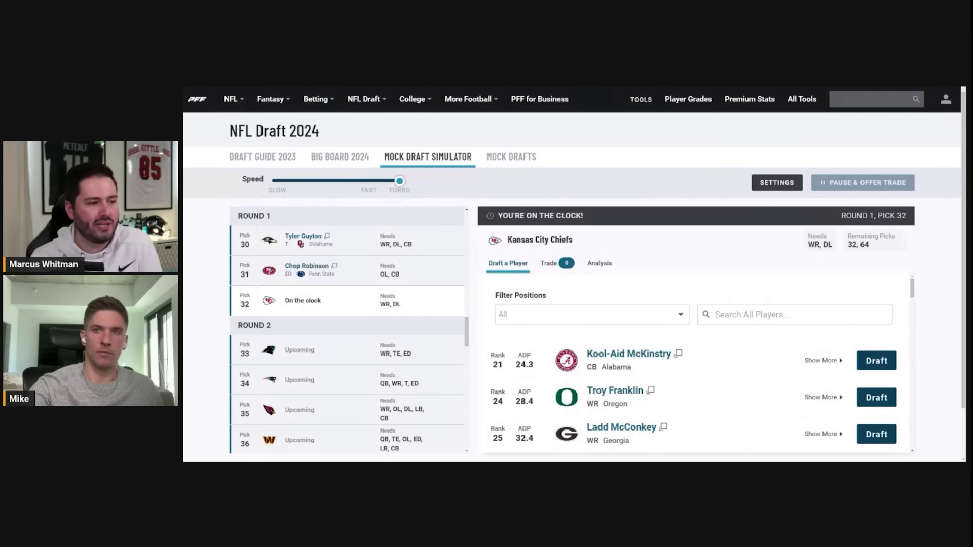
pyautogui.scroll(-1, 700, 403)
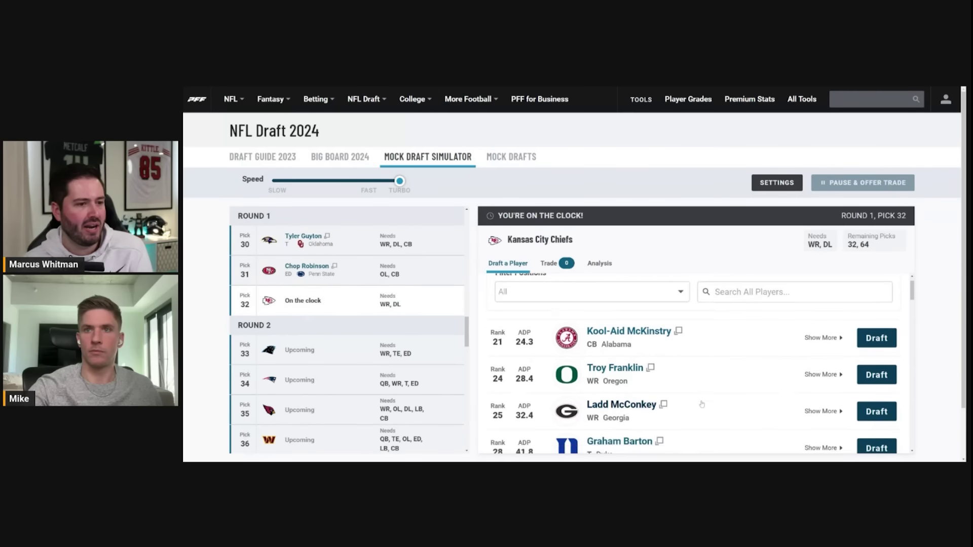
pyautogui.scroll(1, 699, 400)
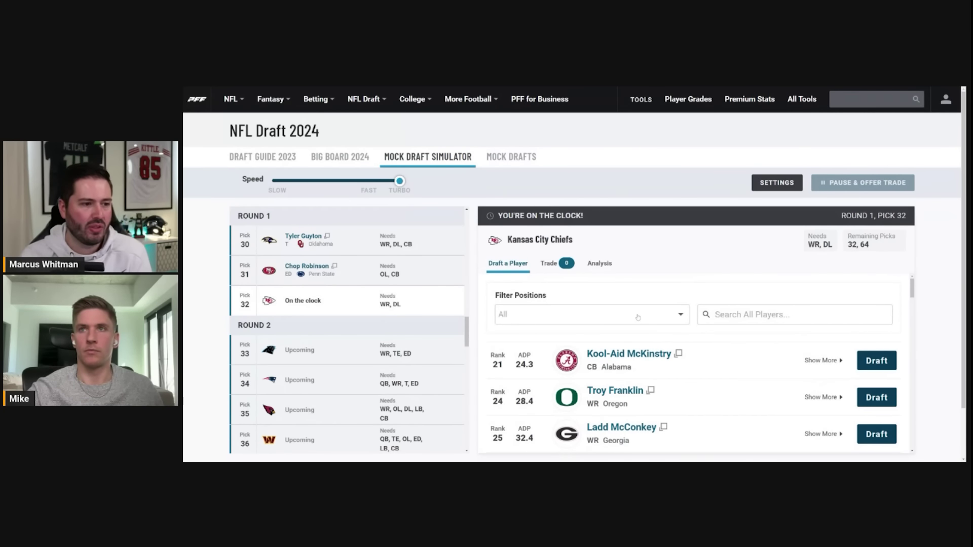
# Step: Filter the available players by WR and draft Adonai Mitchell for the Kansas City Chiefs at pick 32
pyautogui.click(603, 316)
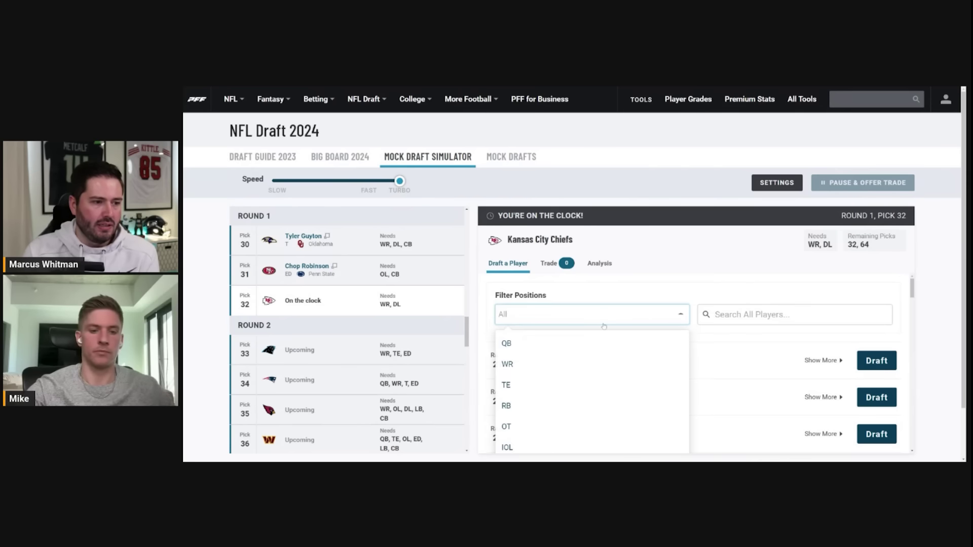
pyautogui.click(520, 368)
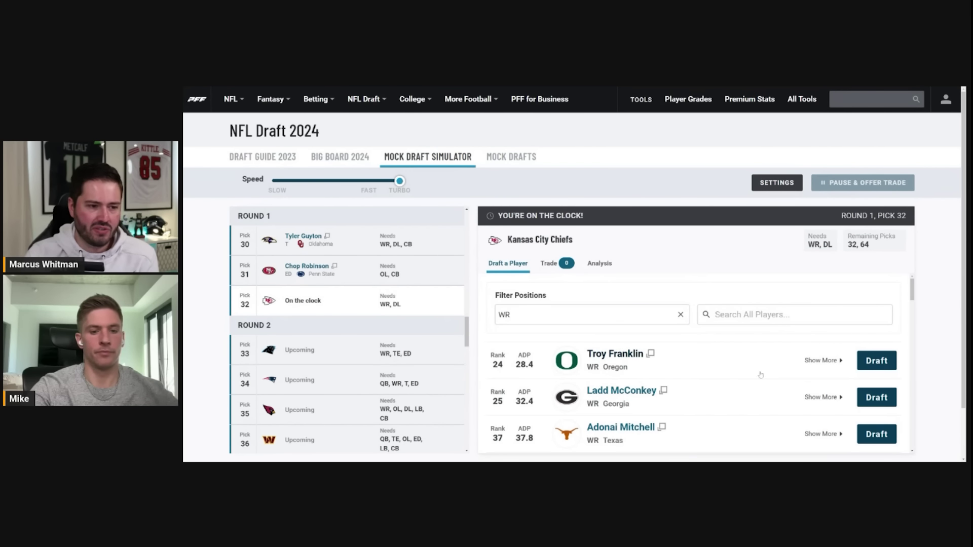
pyautogui.scroll(-1, 702, 389)
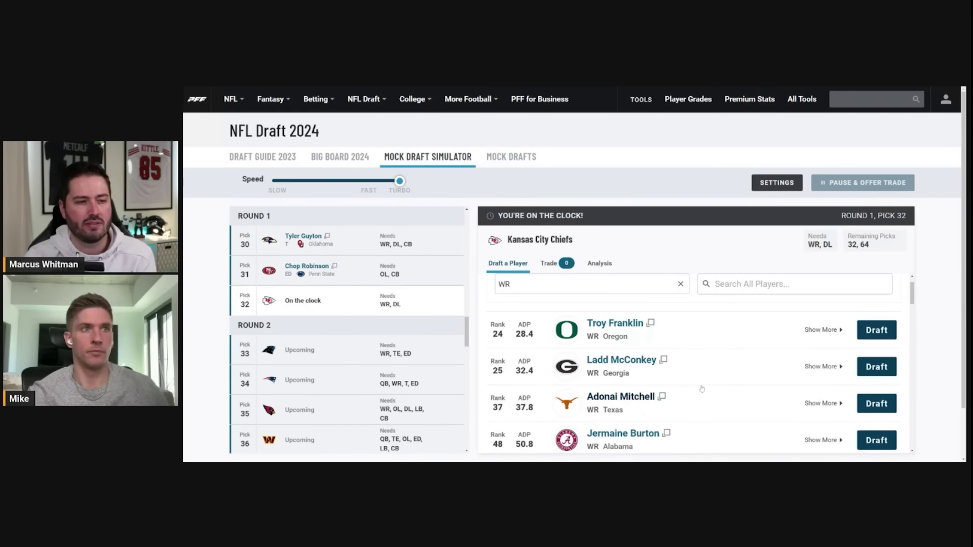
pyautogui.scroll(-1, 702, 389)
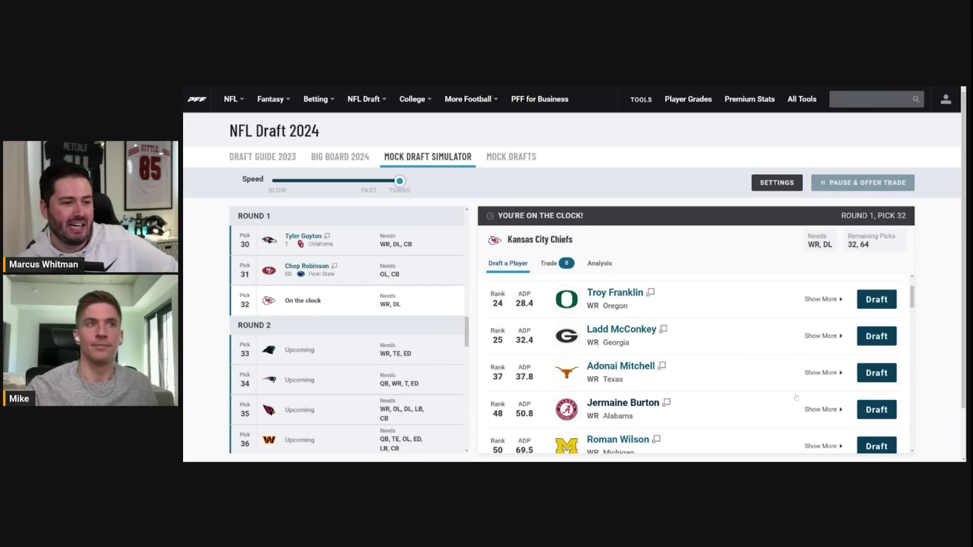
pyautogui.scroll(1, 796, 398)
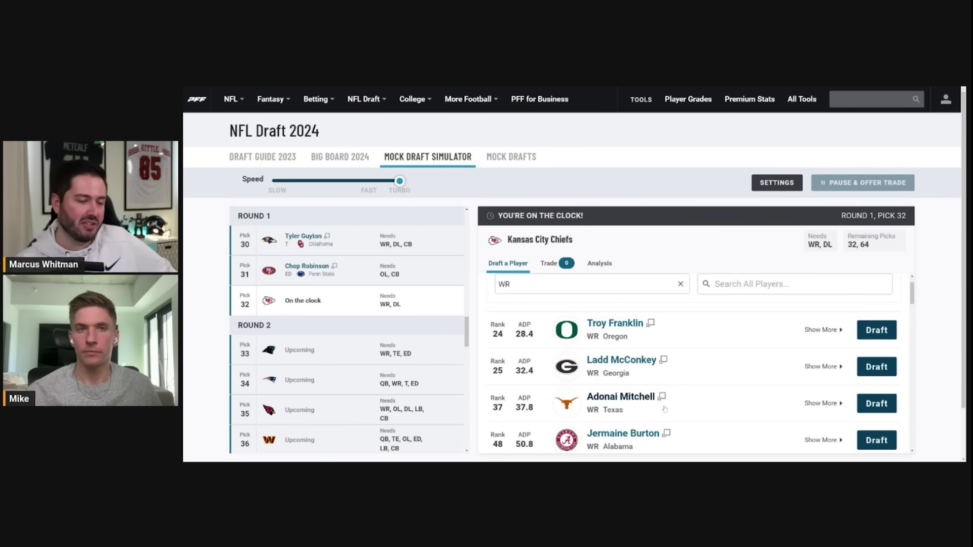
pyautogui.scroll(-1, 684, 413)
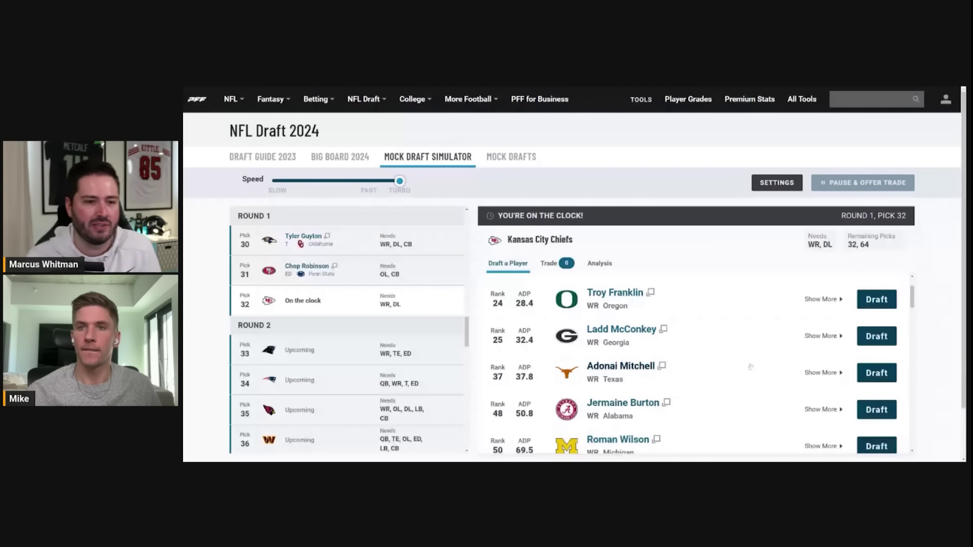
pyautogui.click(877, 373)
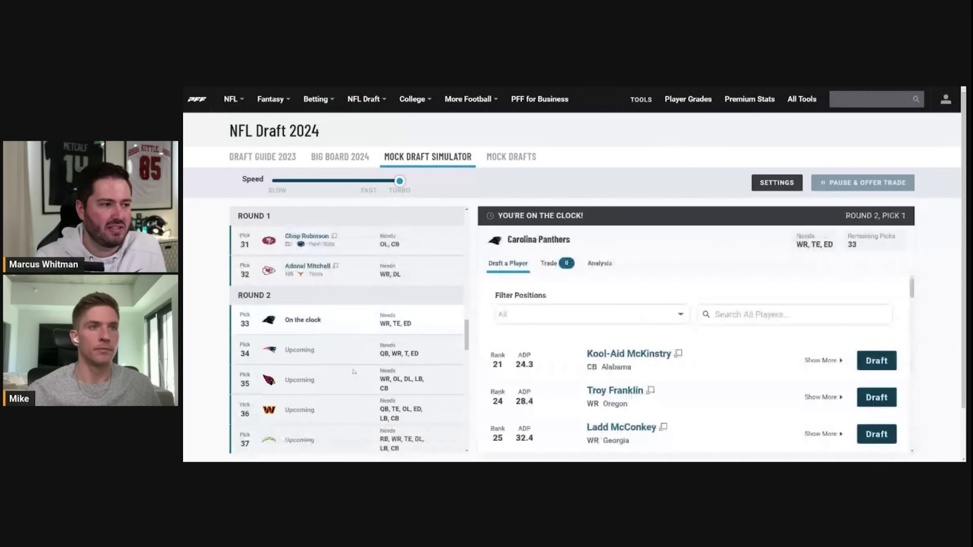
# Step: Look over the Round 1 picks and draft Ladd McConkey for the Carolina Panthers at pick 33
pyautogui.scroll(1, 359, 370)
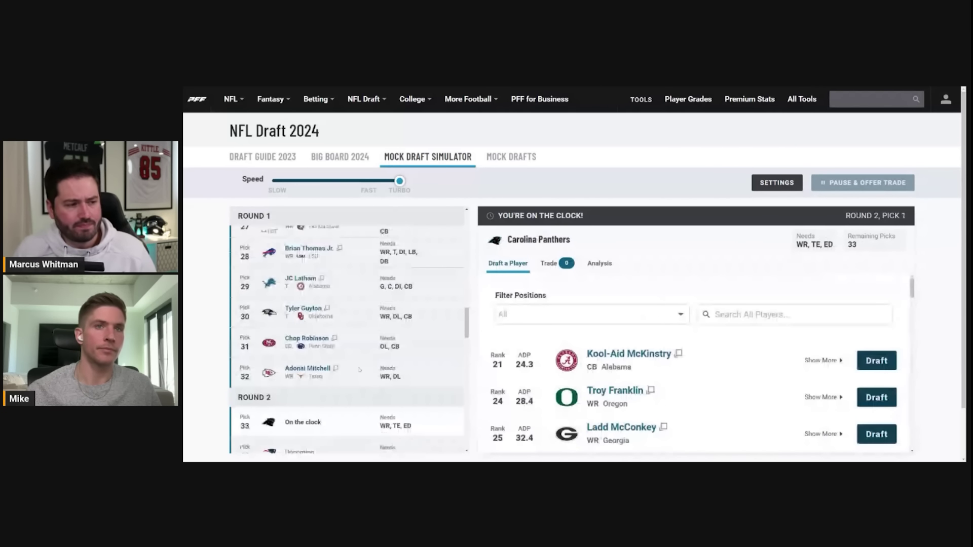
pyautogui.scroll(1, 360, 370)
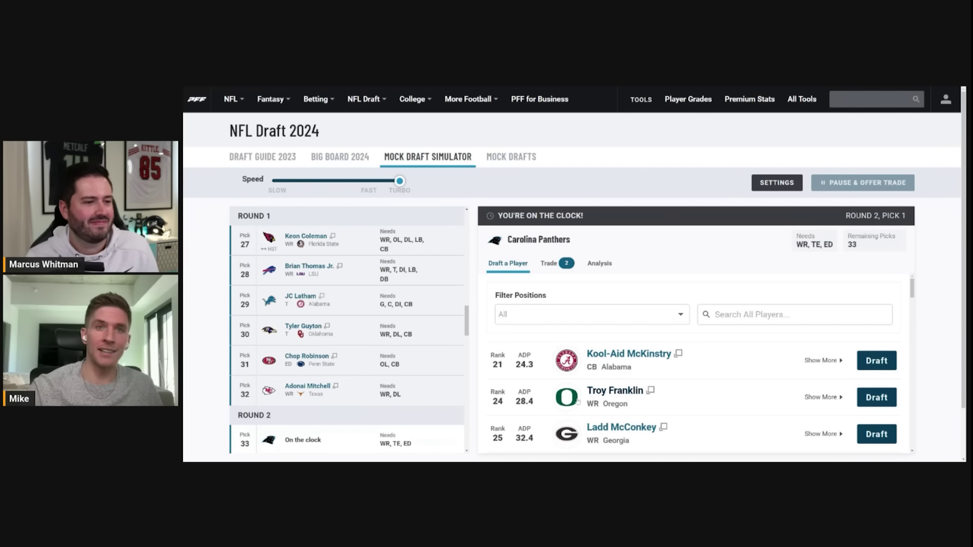
pyautogui.click(870, 434)
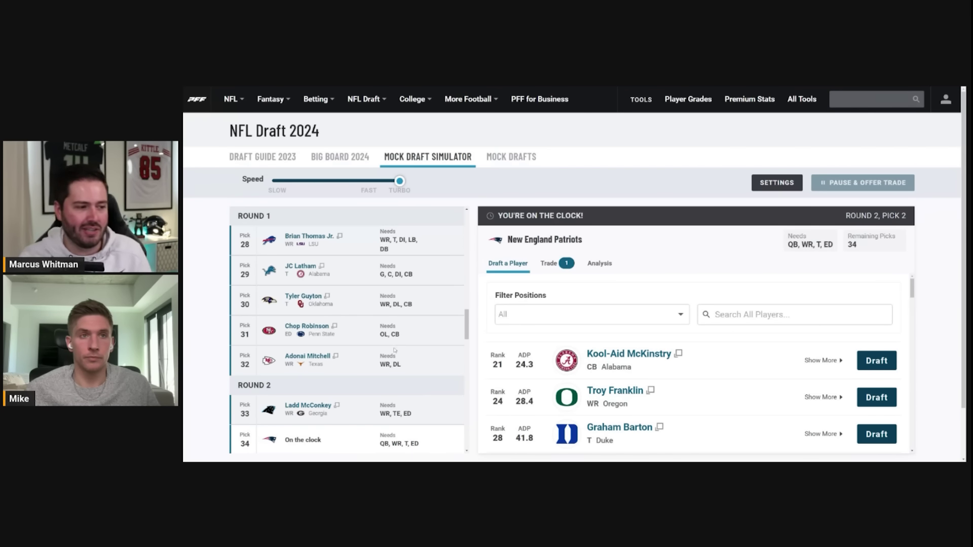
pyautogui.scroll(2, 404, 371)
pyautogui.scroll(-2, 397, 385)
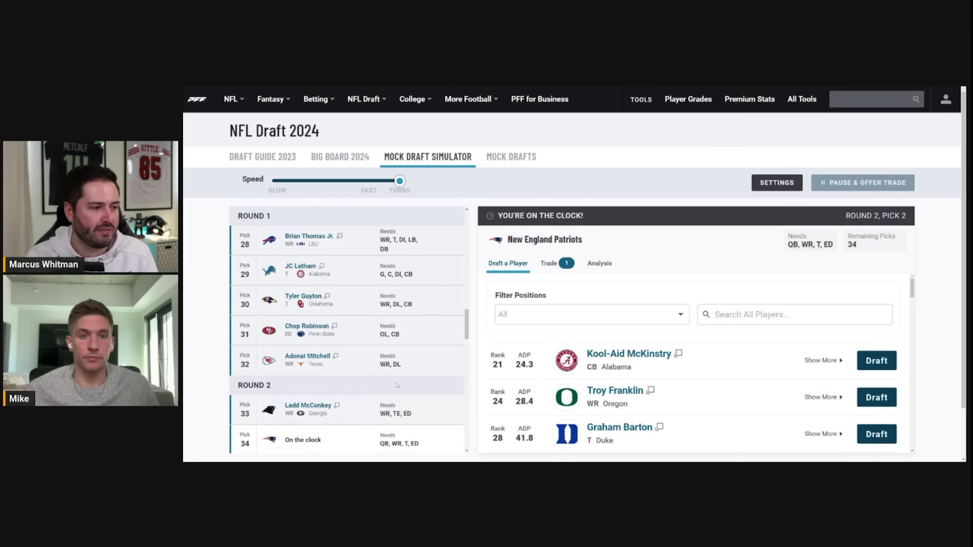